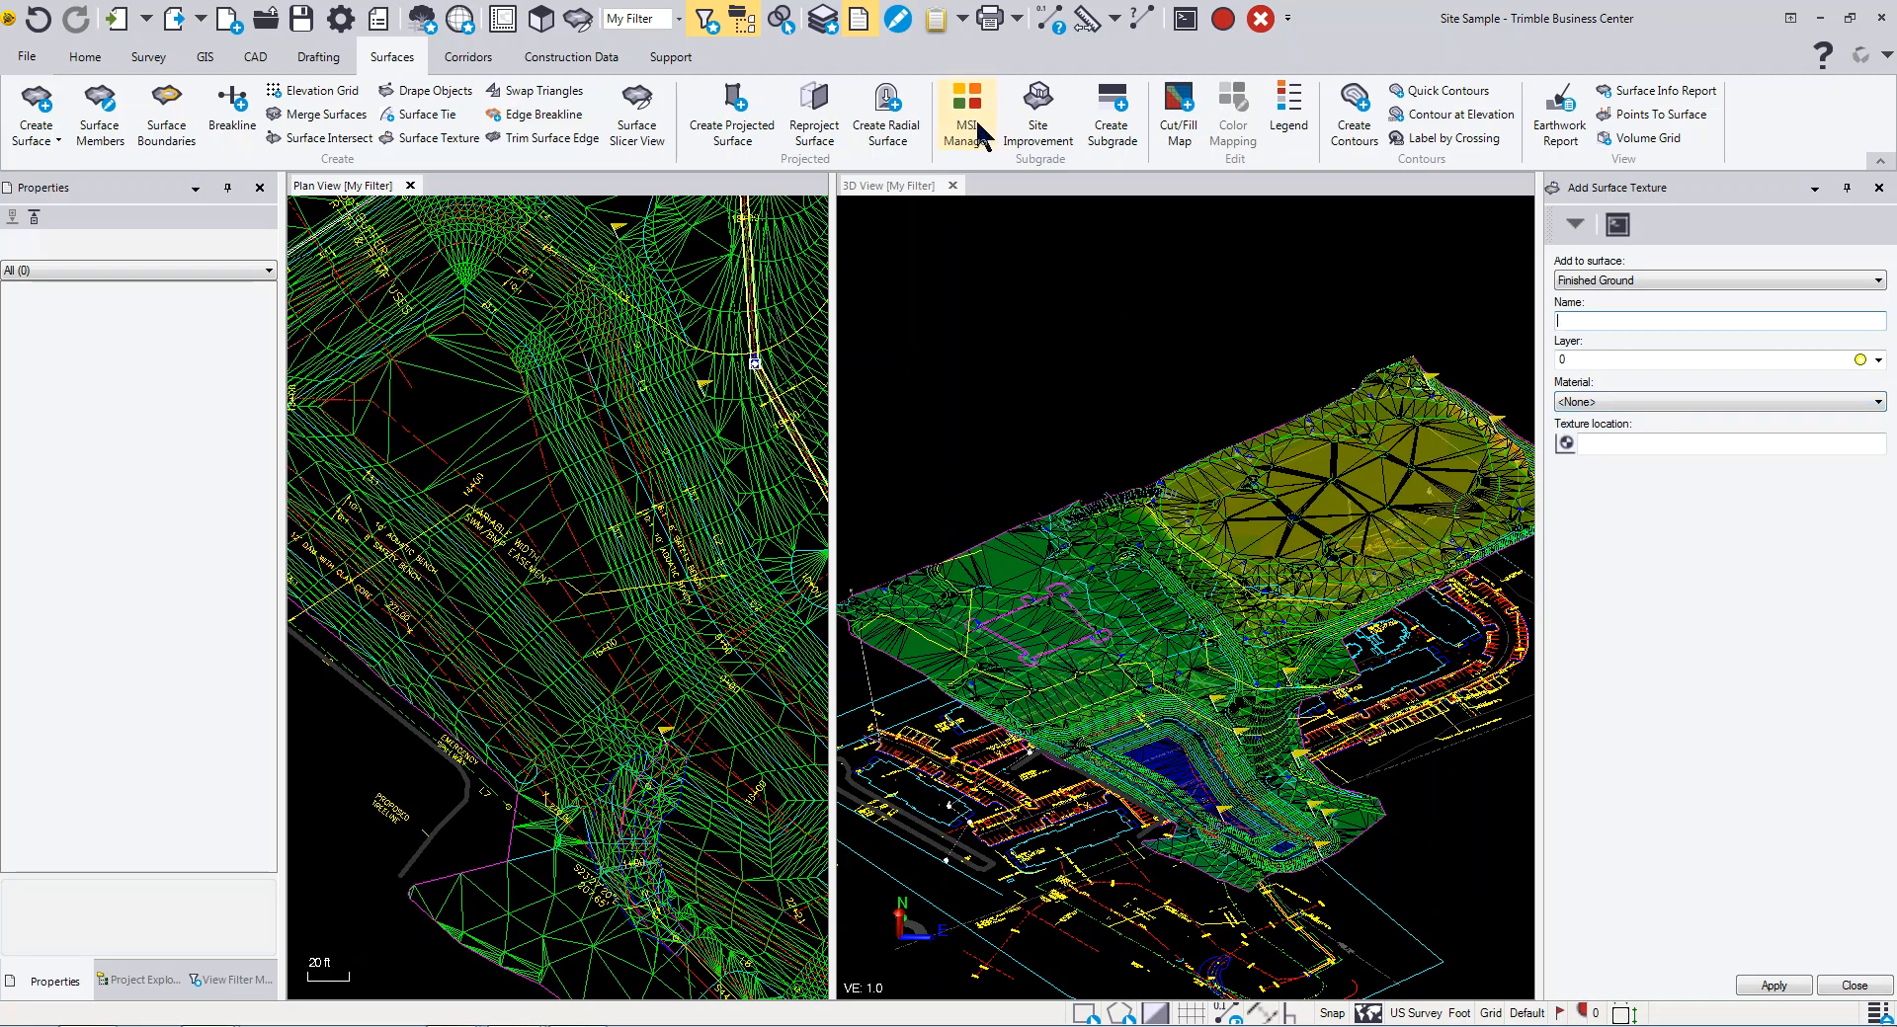
Step: Open the material manager for creating a new material and review the project library's Earthen and Earthen (Select) categories
left_click(1870, 402)
left_click(1574, 431)
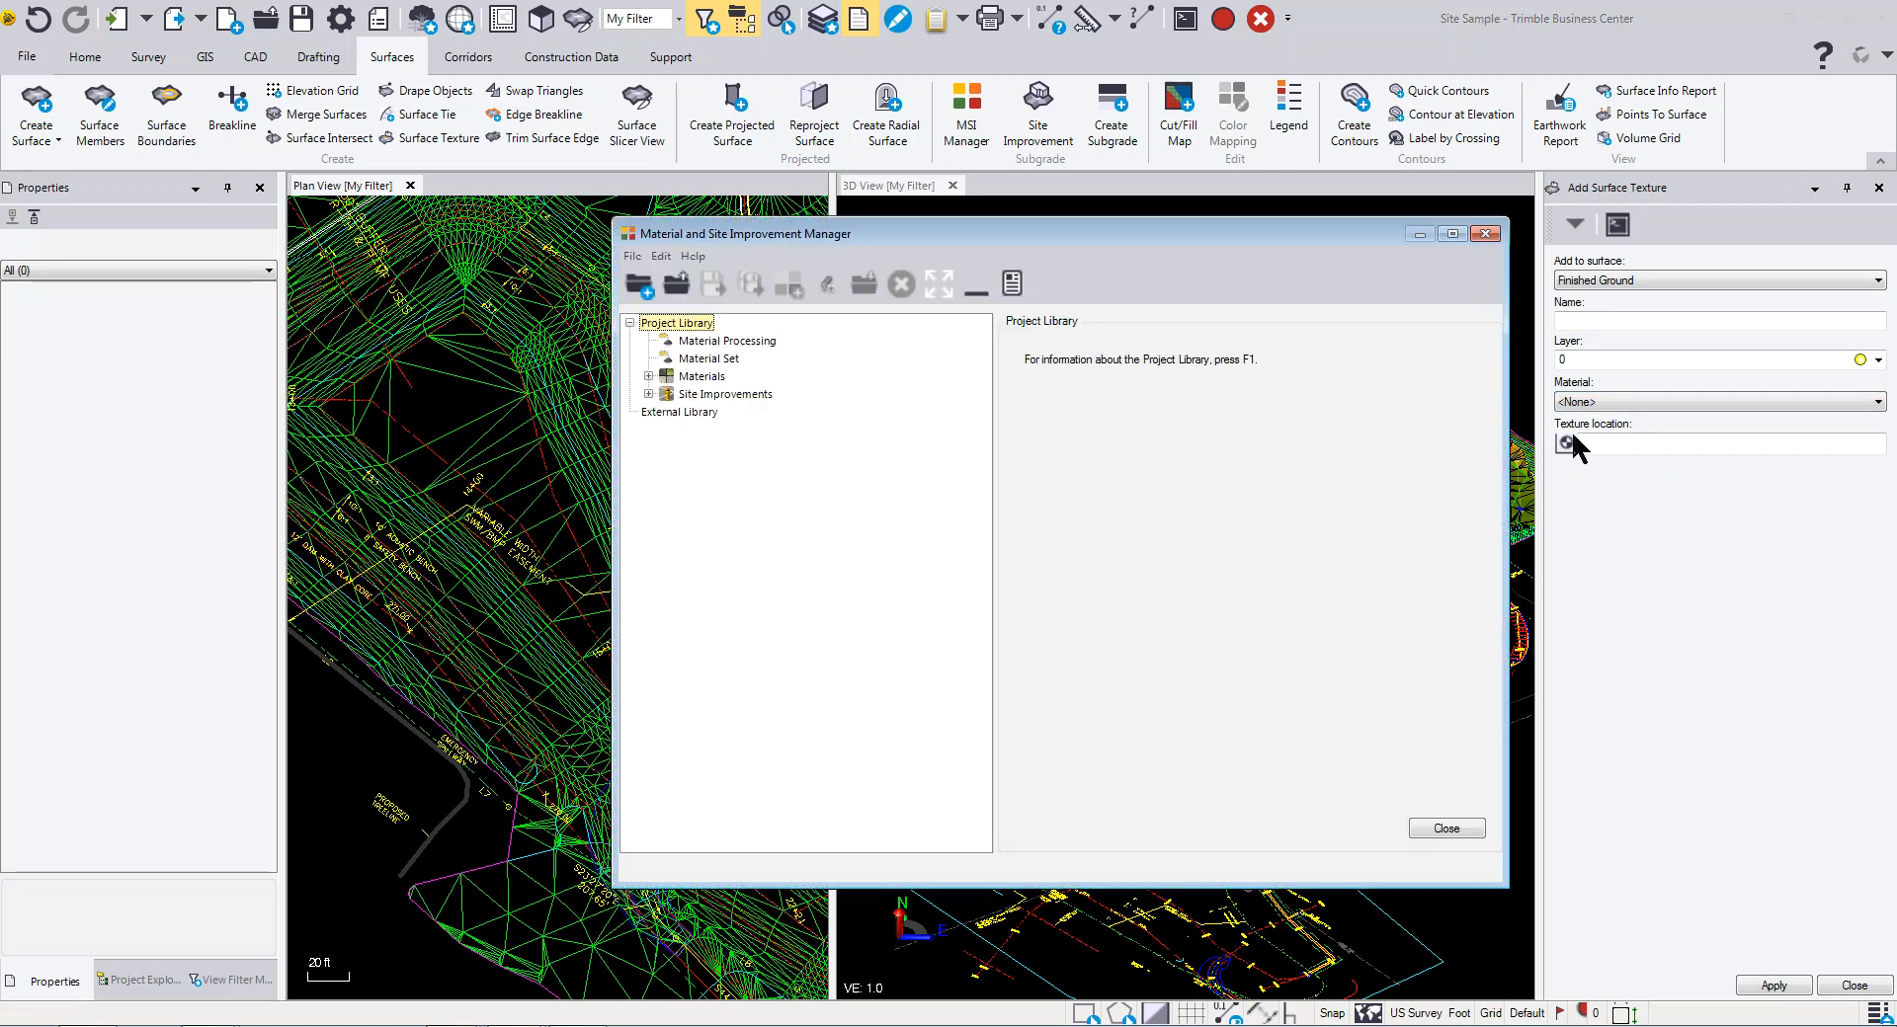
left_click(648, 377)
left_click(701, 377)
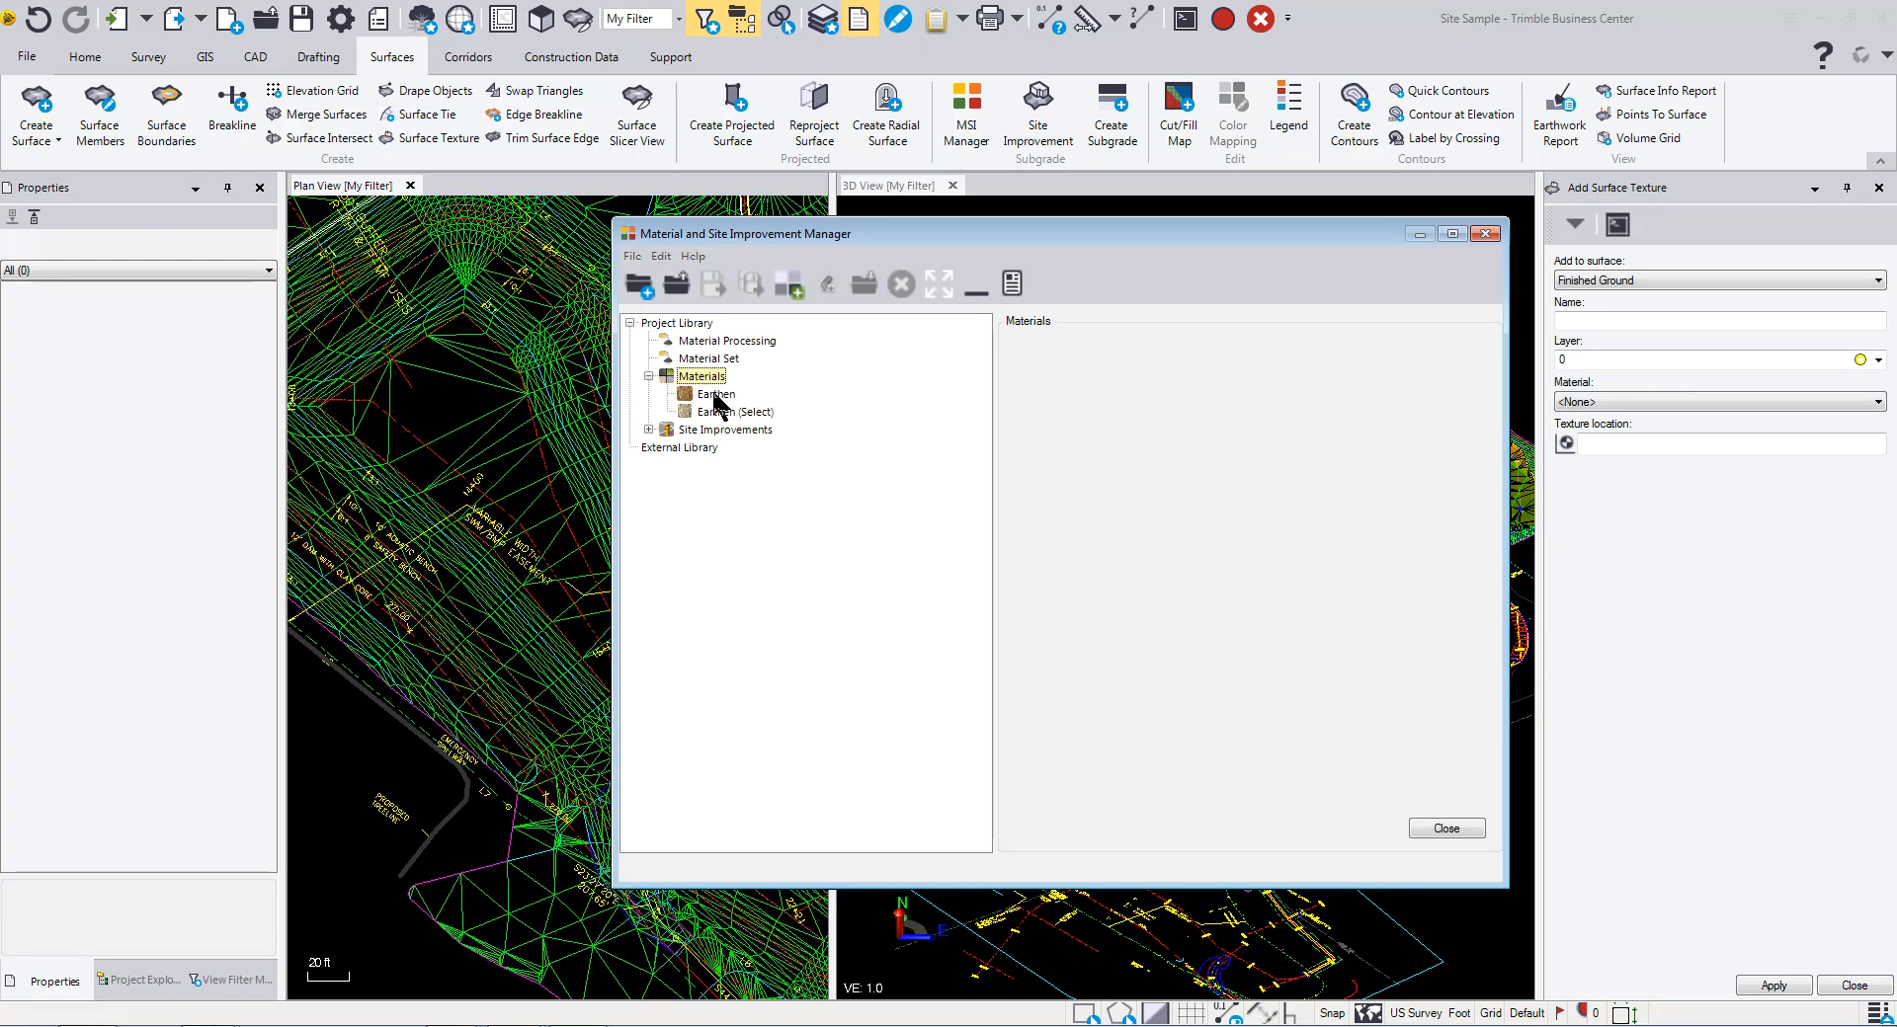
left_click(715, 394)
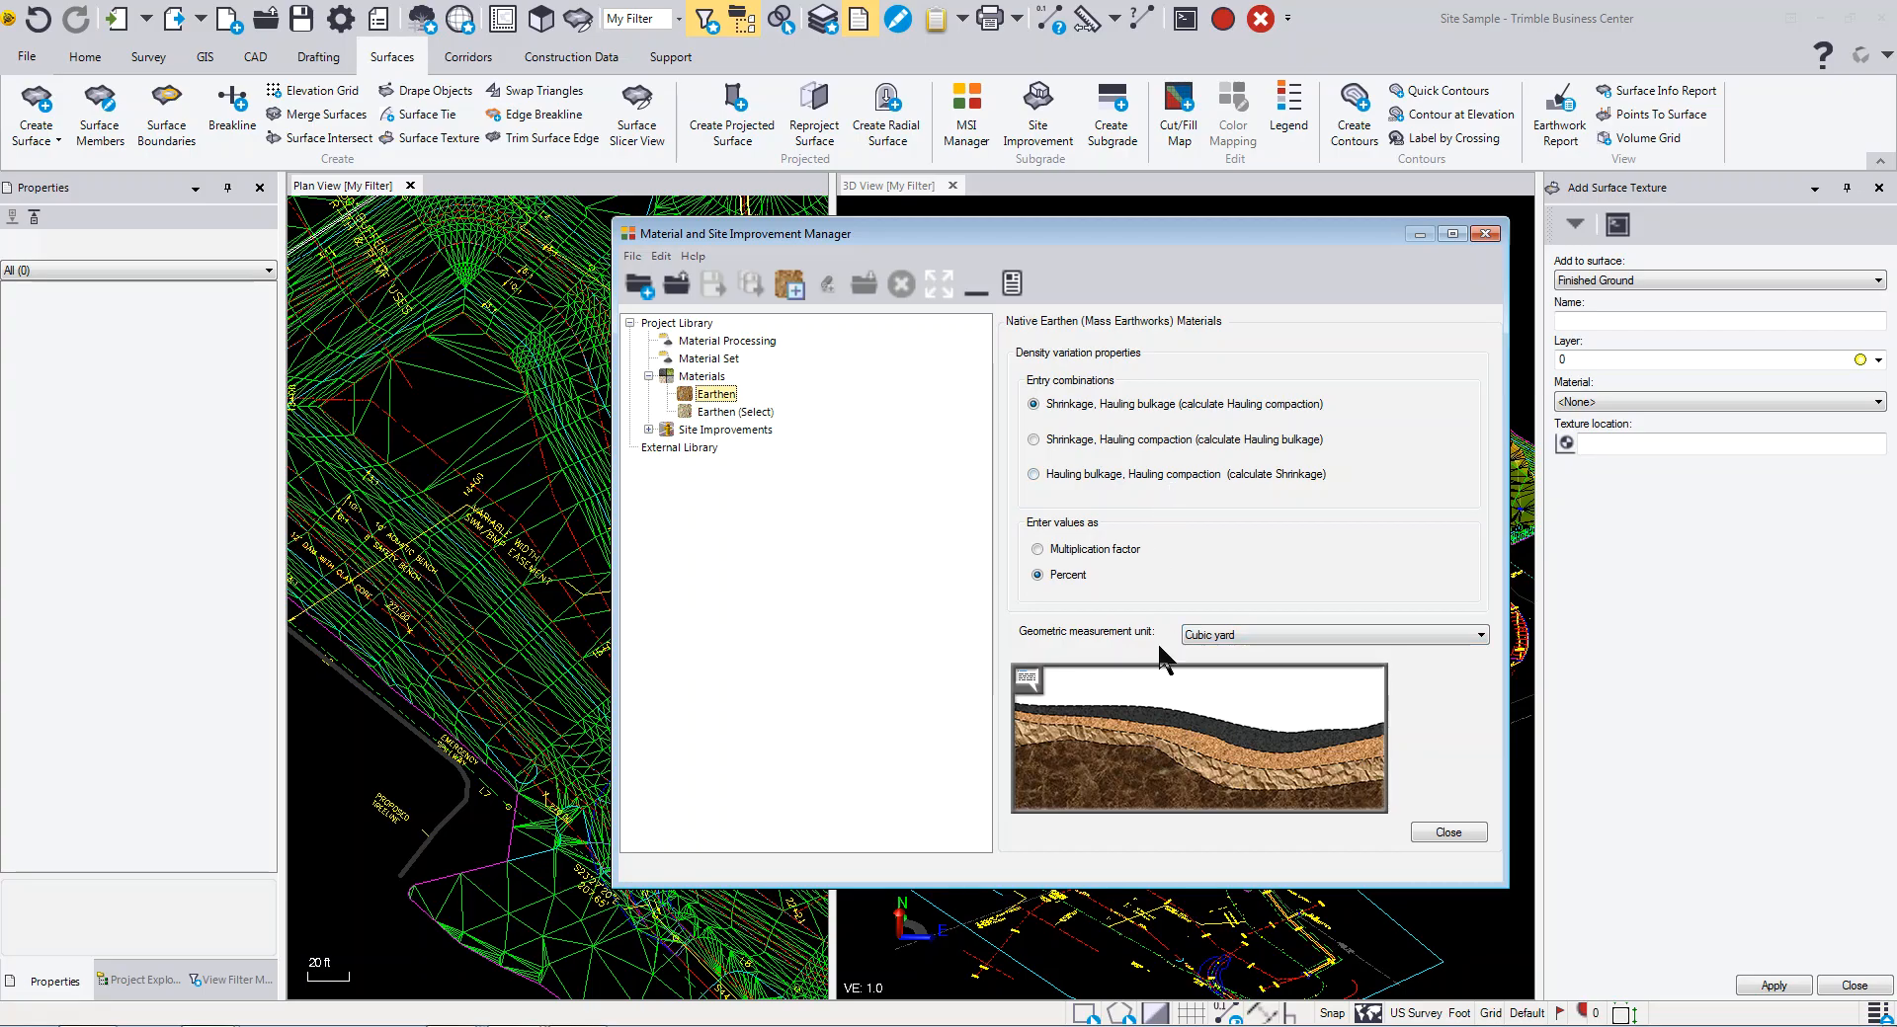
left_click(728, 413)
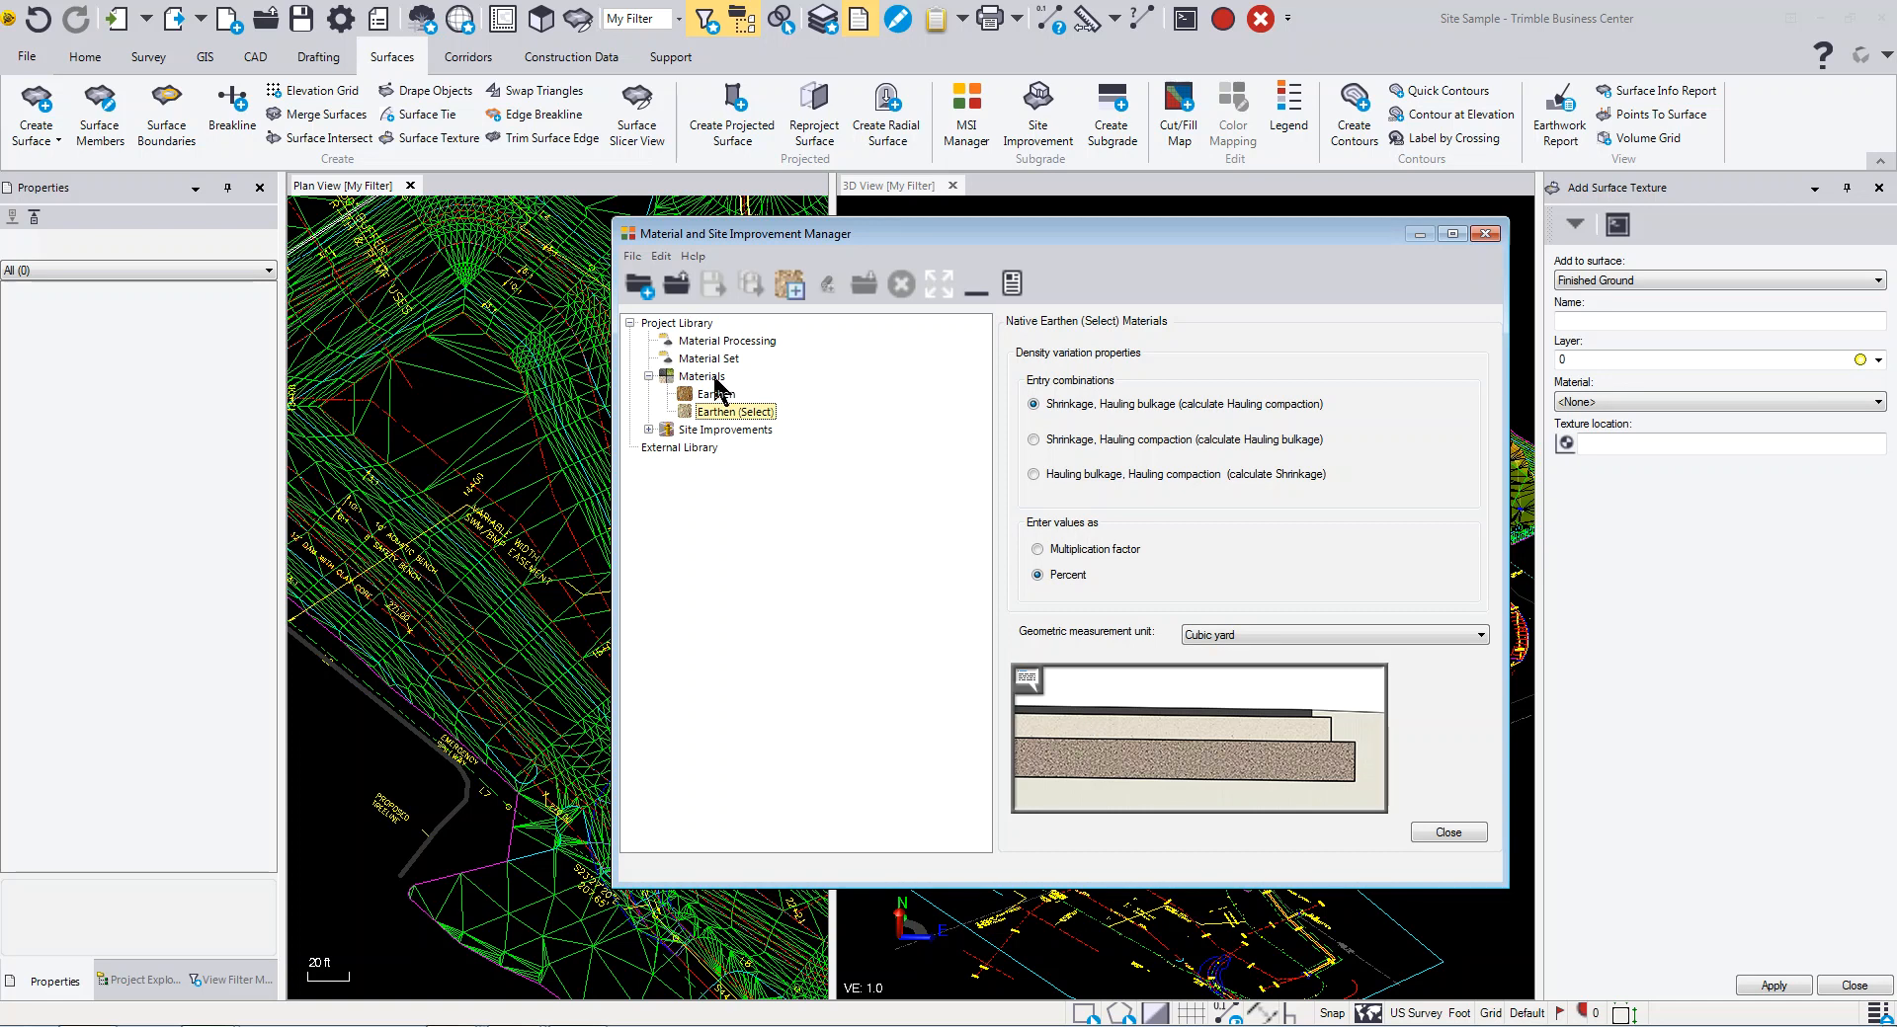
left_click(713, 377)
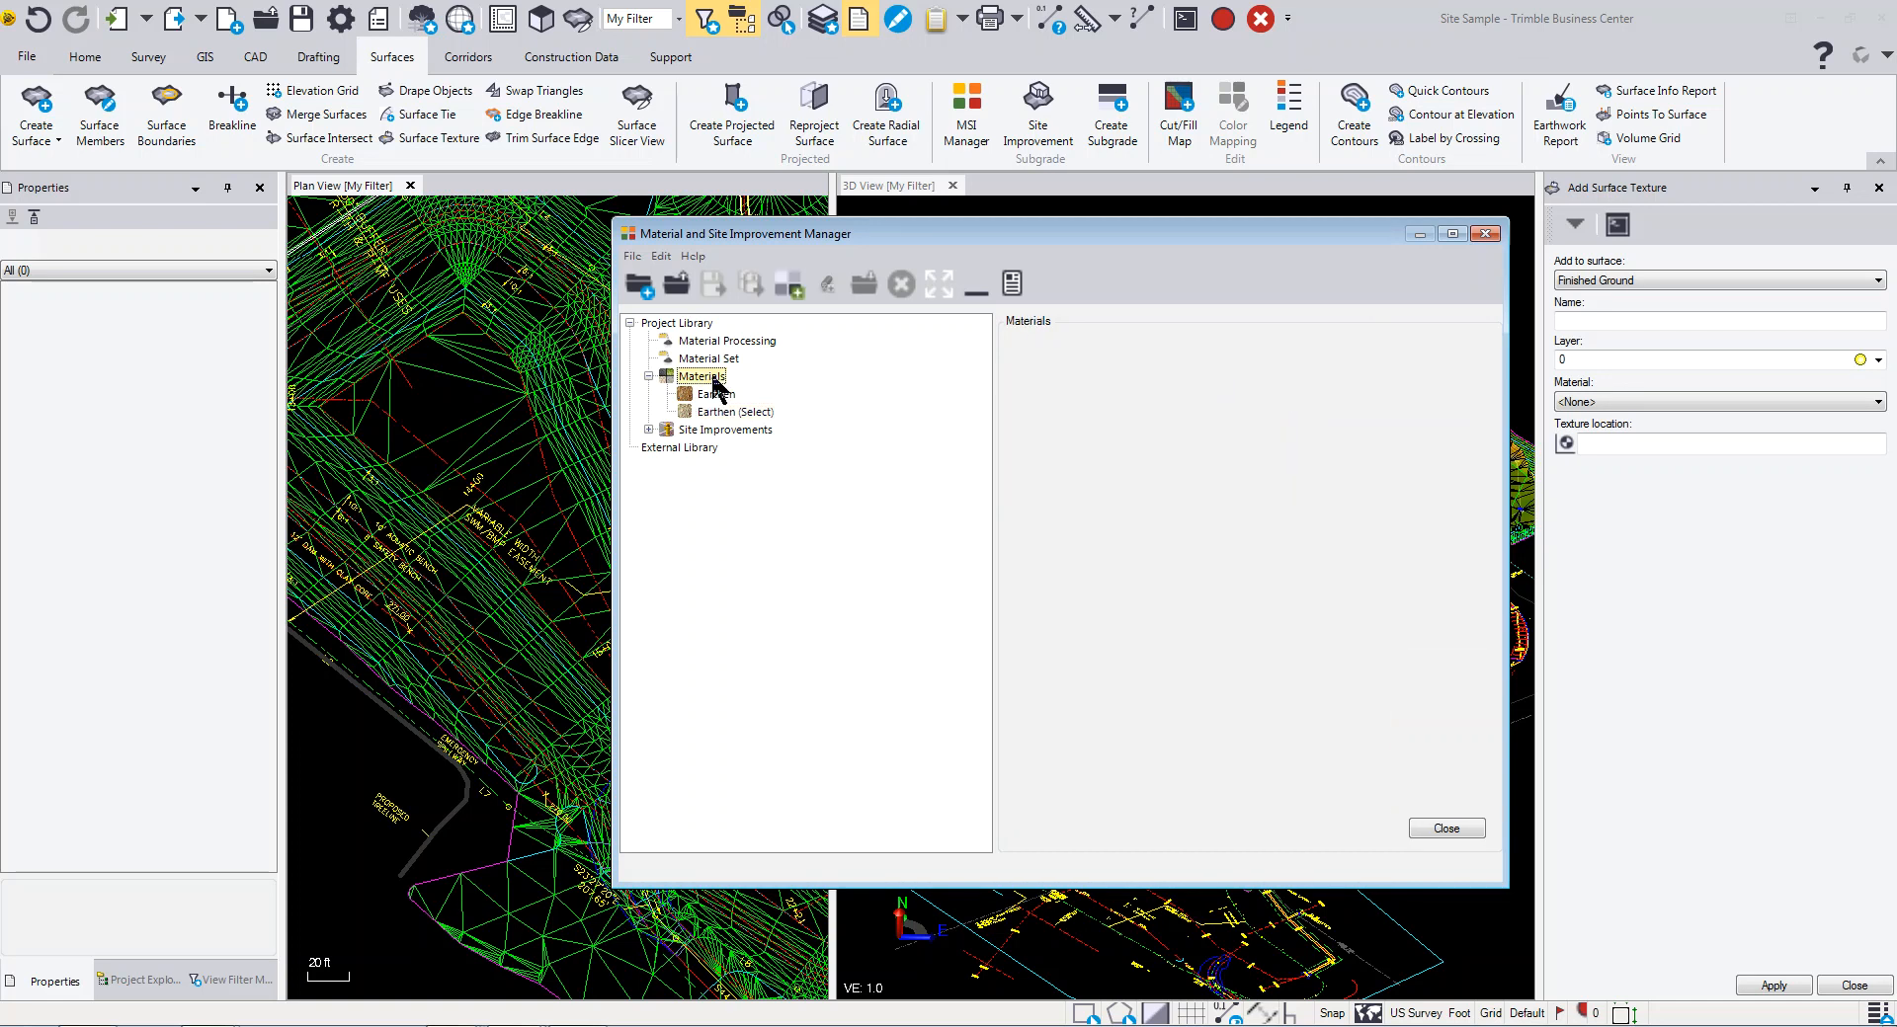
Step: Add a new category named BMP Materials under the project library's Materials
right_click(715, 382)
left_click(743, 387)
type("BM")
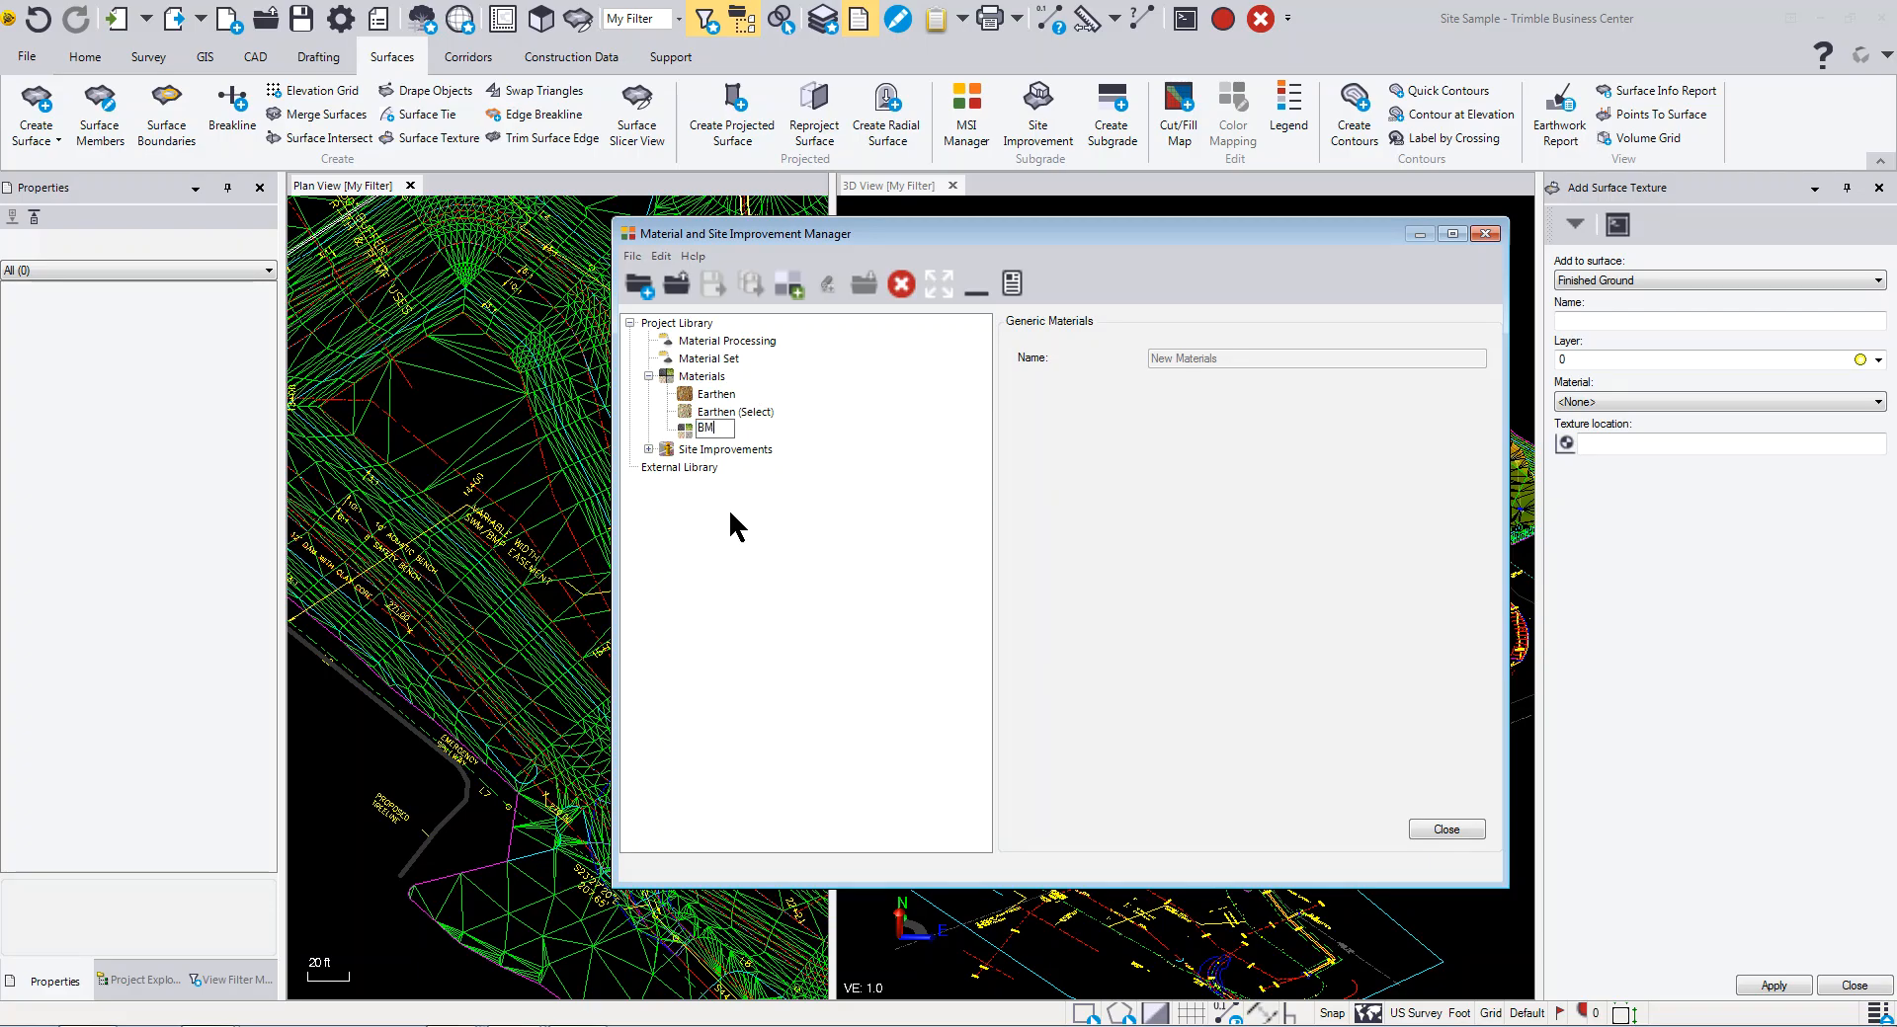
type("P Materials")
key("Return")
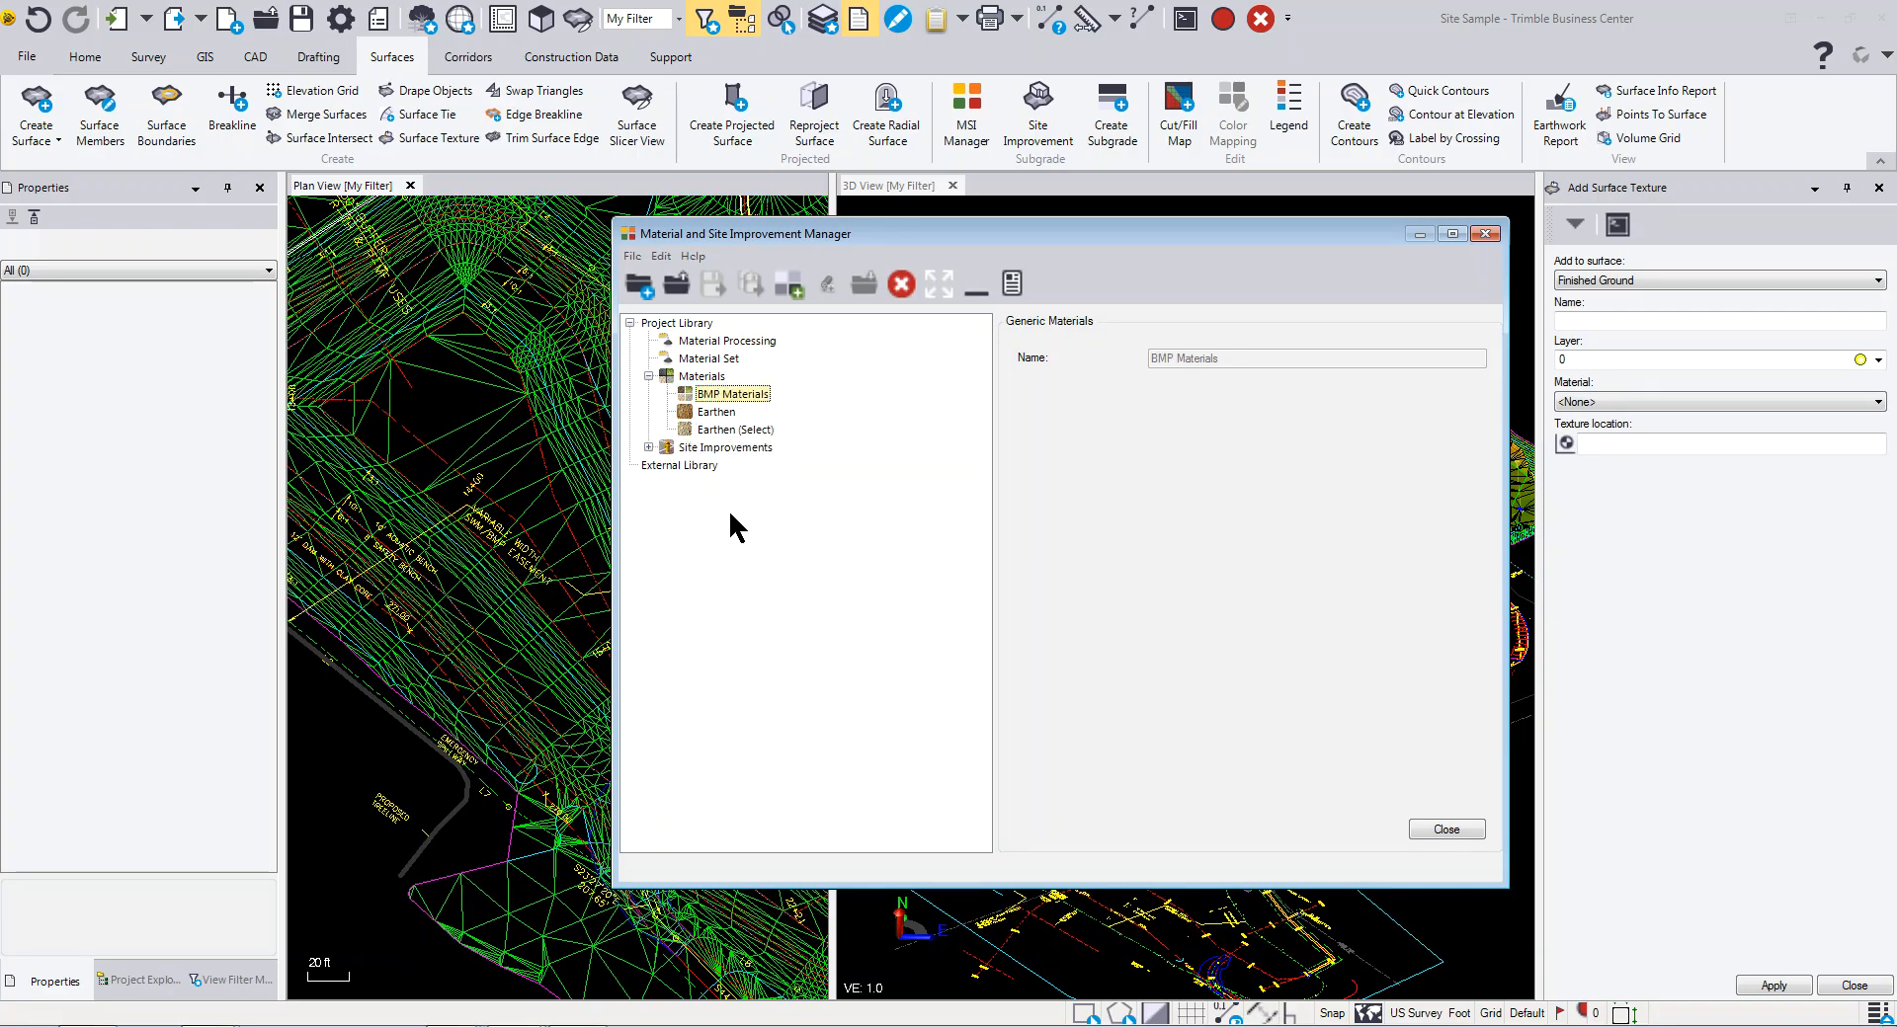
Step: Add a new material named Water to the BMP Materials category
right_click(691, 401)
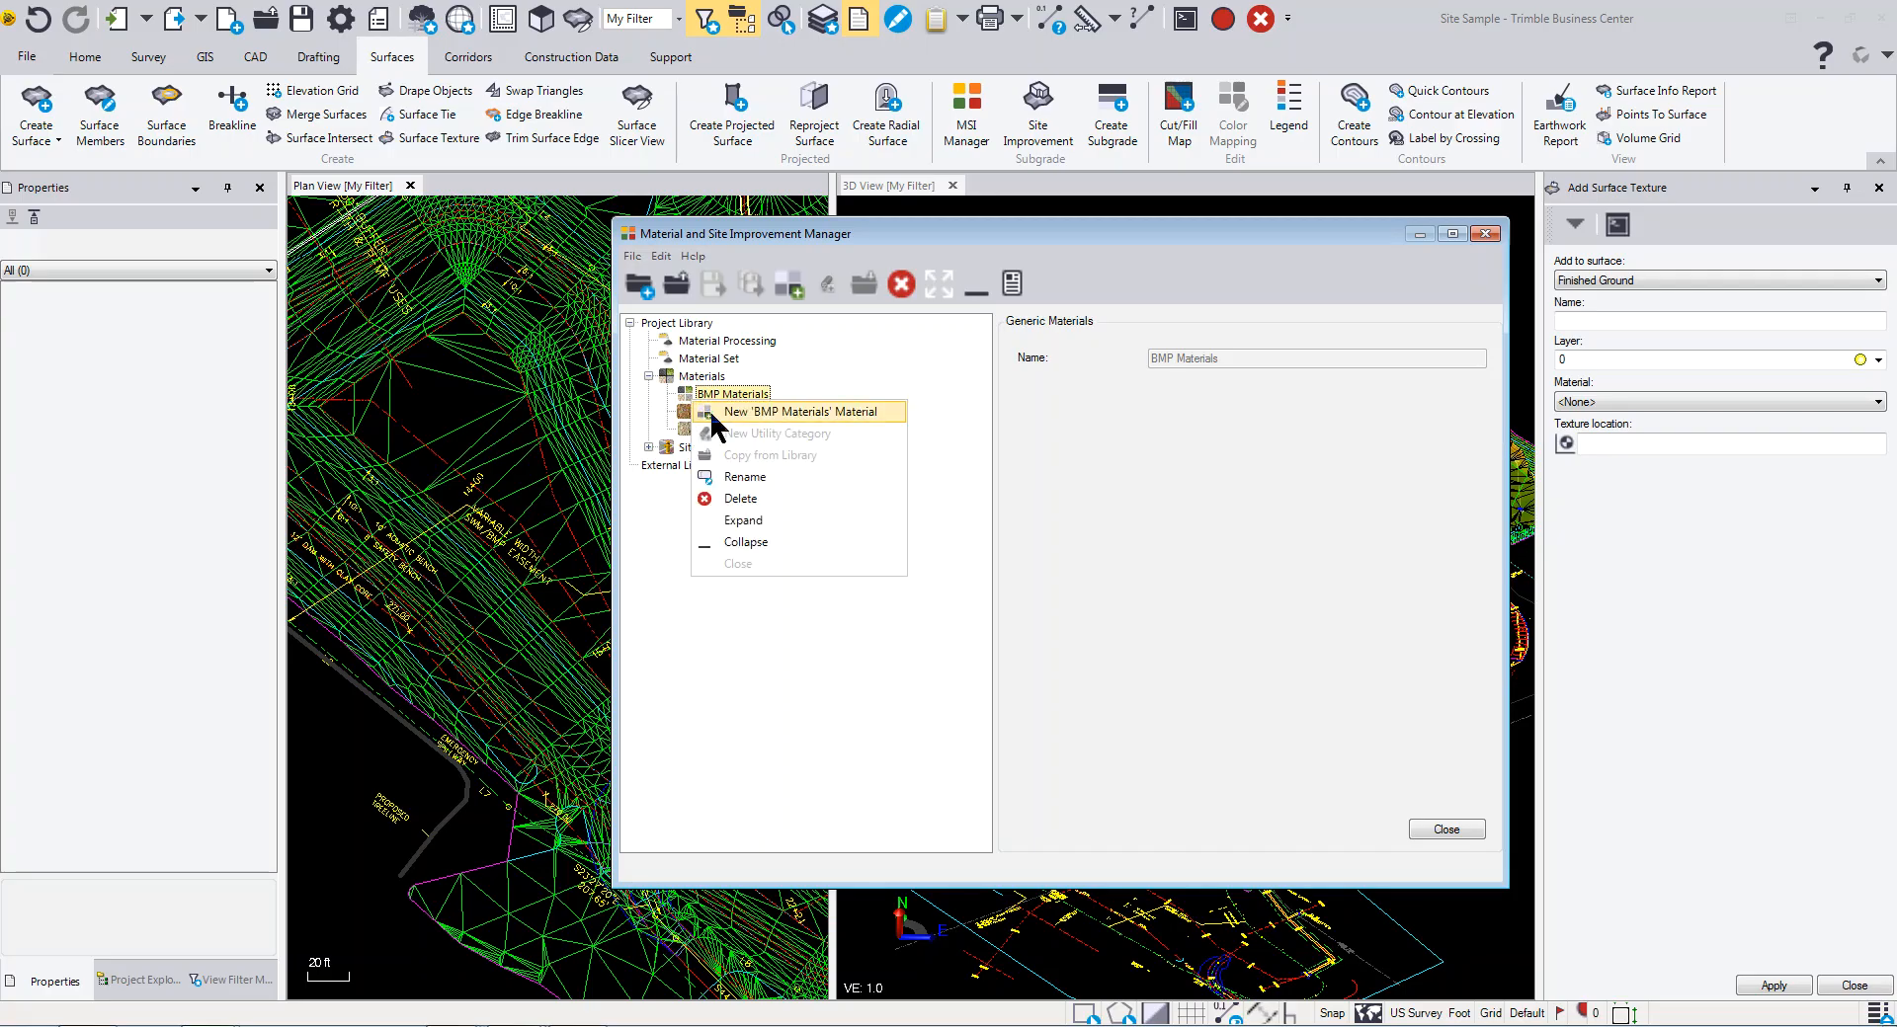
left_click(719, 411)
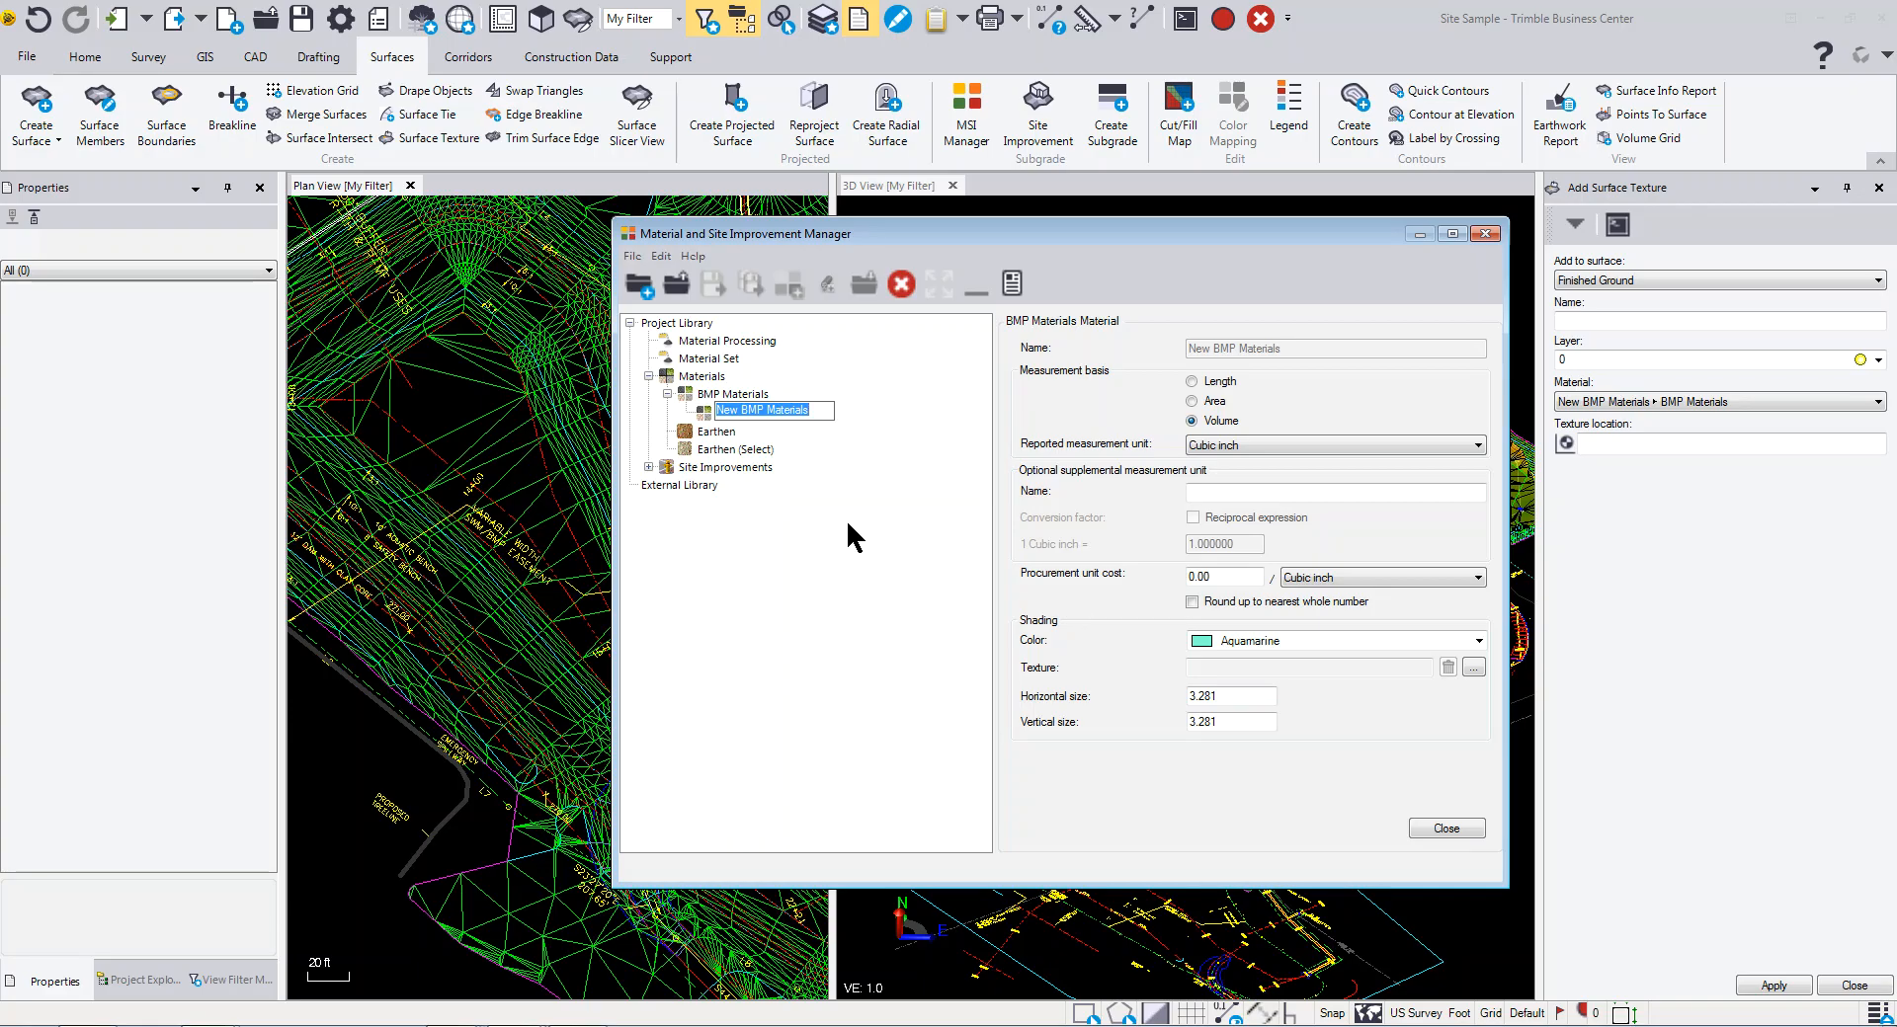
type("Water")
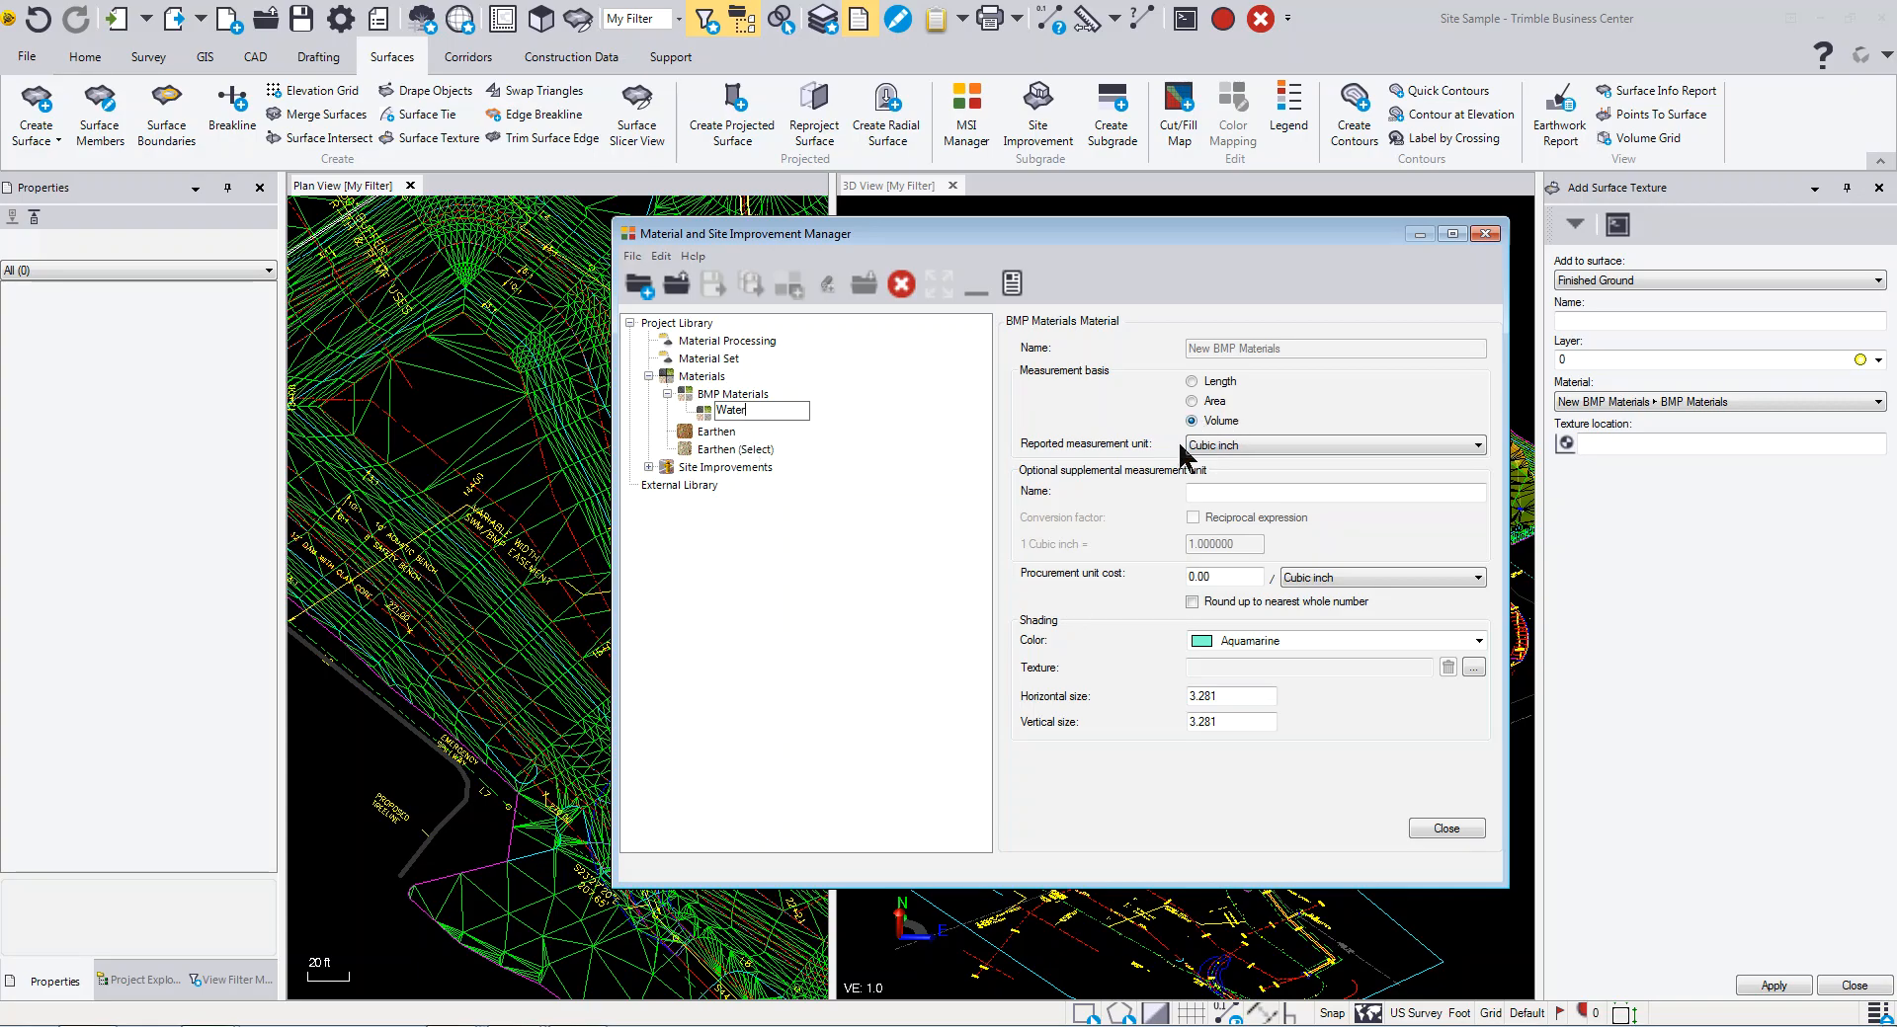
Step: Try the area measurement basis for the Water material and return it to volume
left_click(1200, 400)
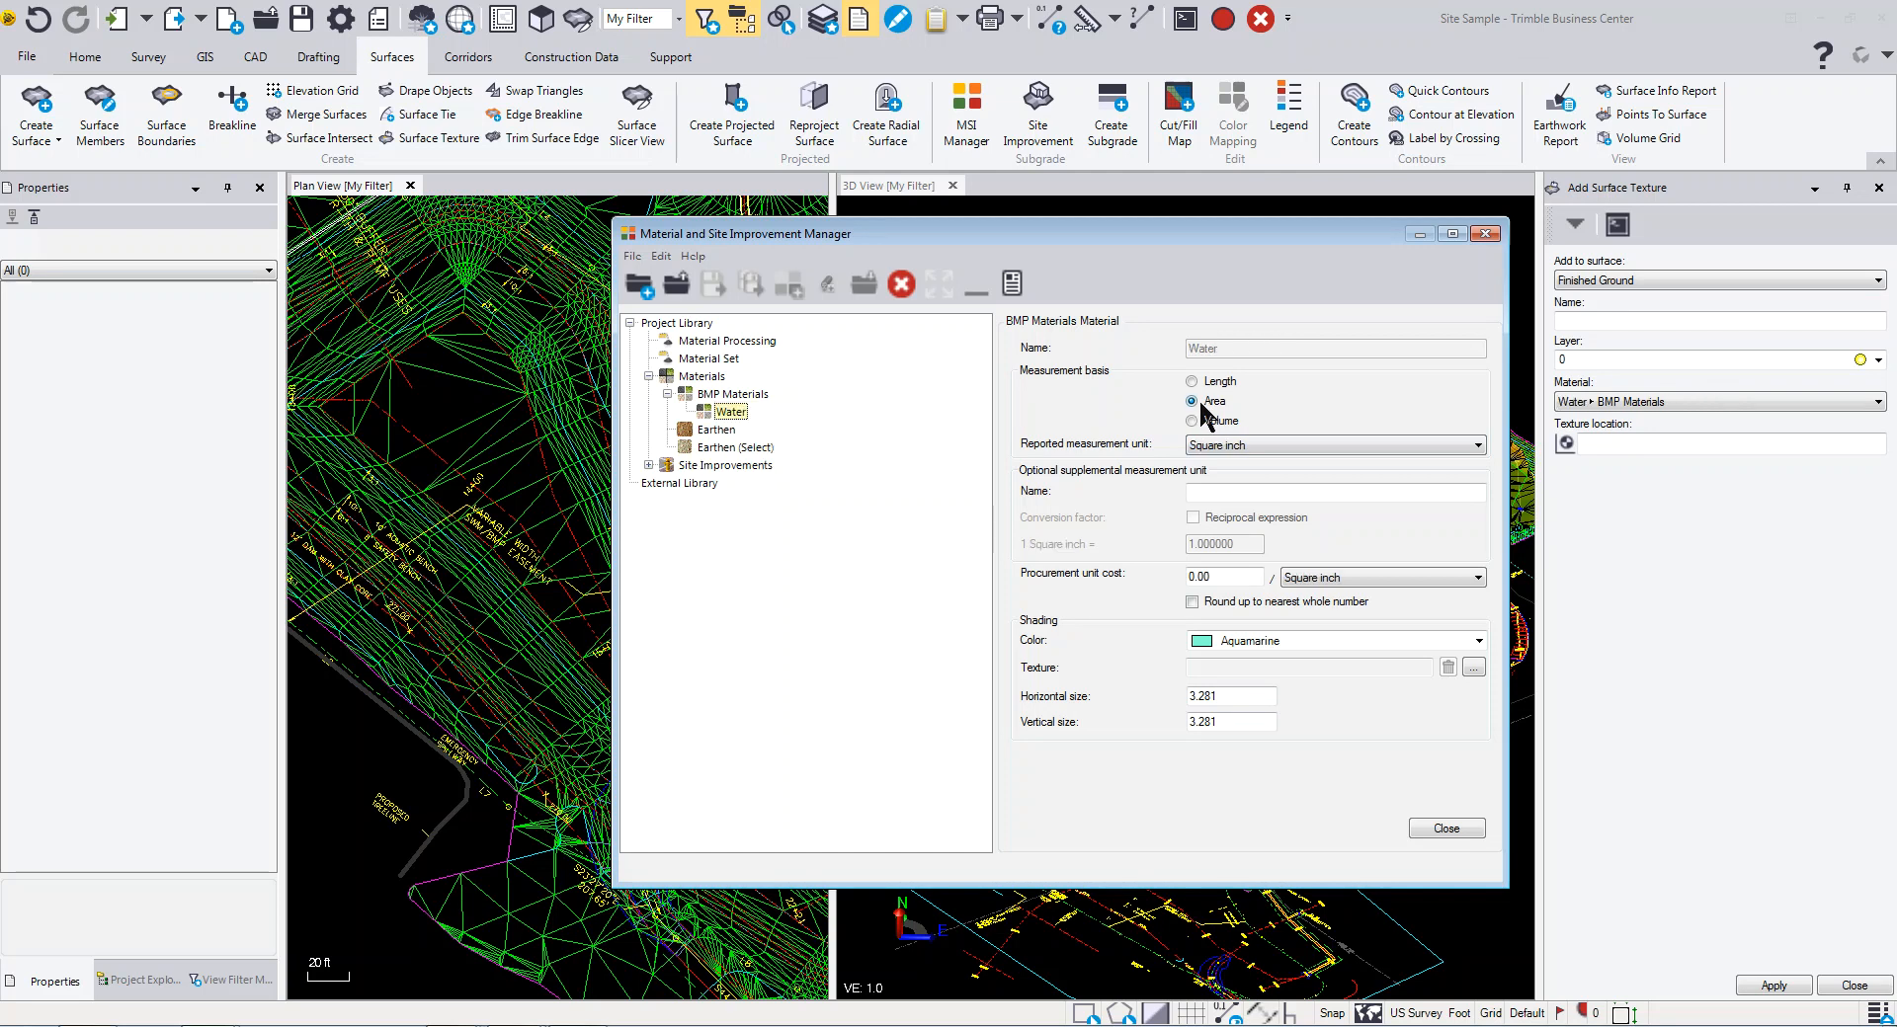
left_click(1223, 447)
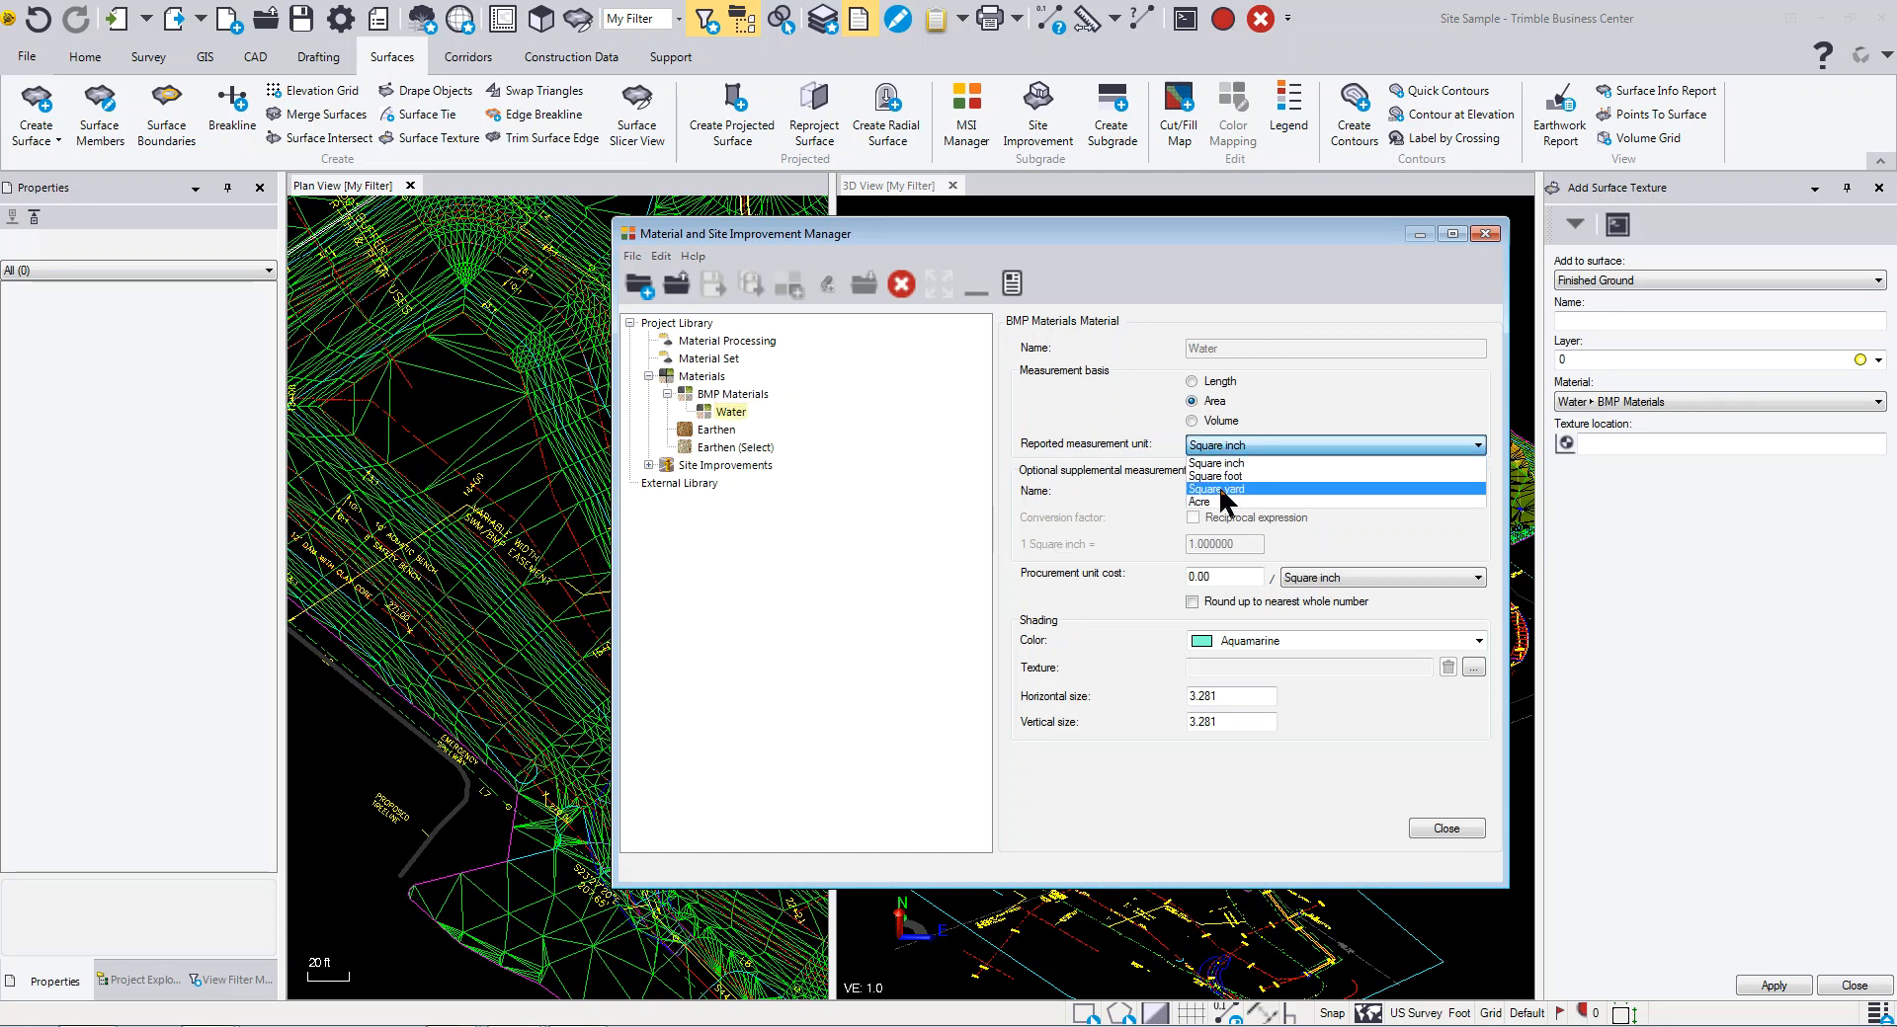
left_click(1219, 441)
left_click(1192, 421)
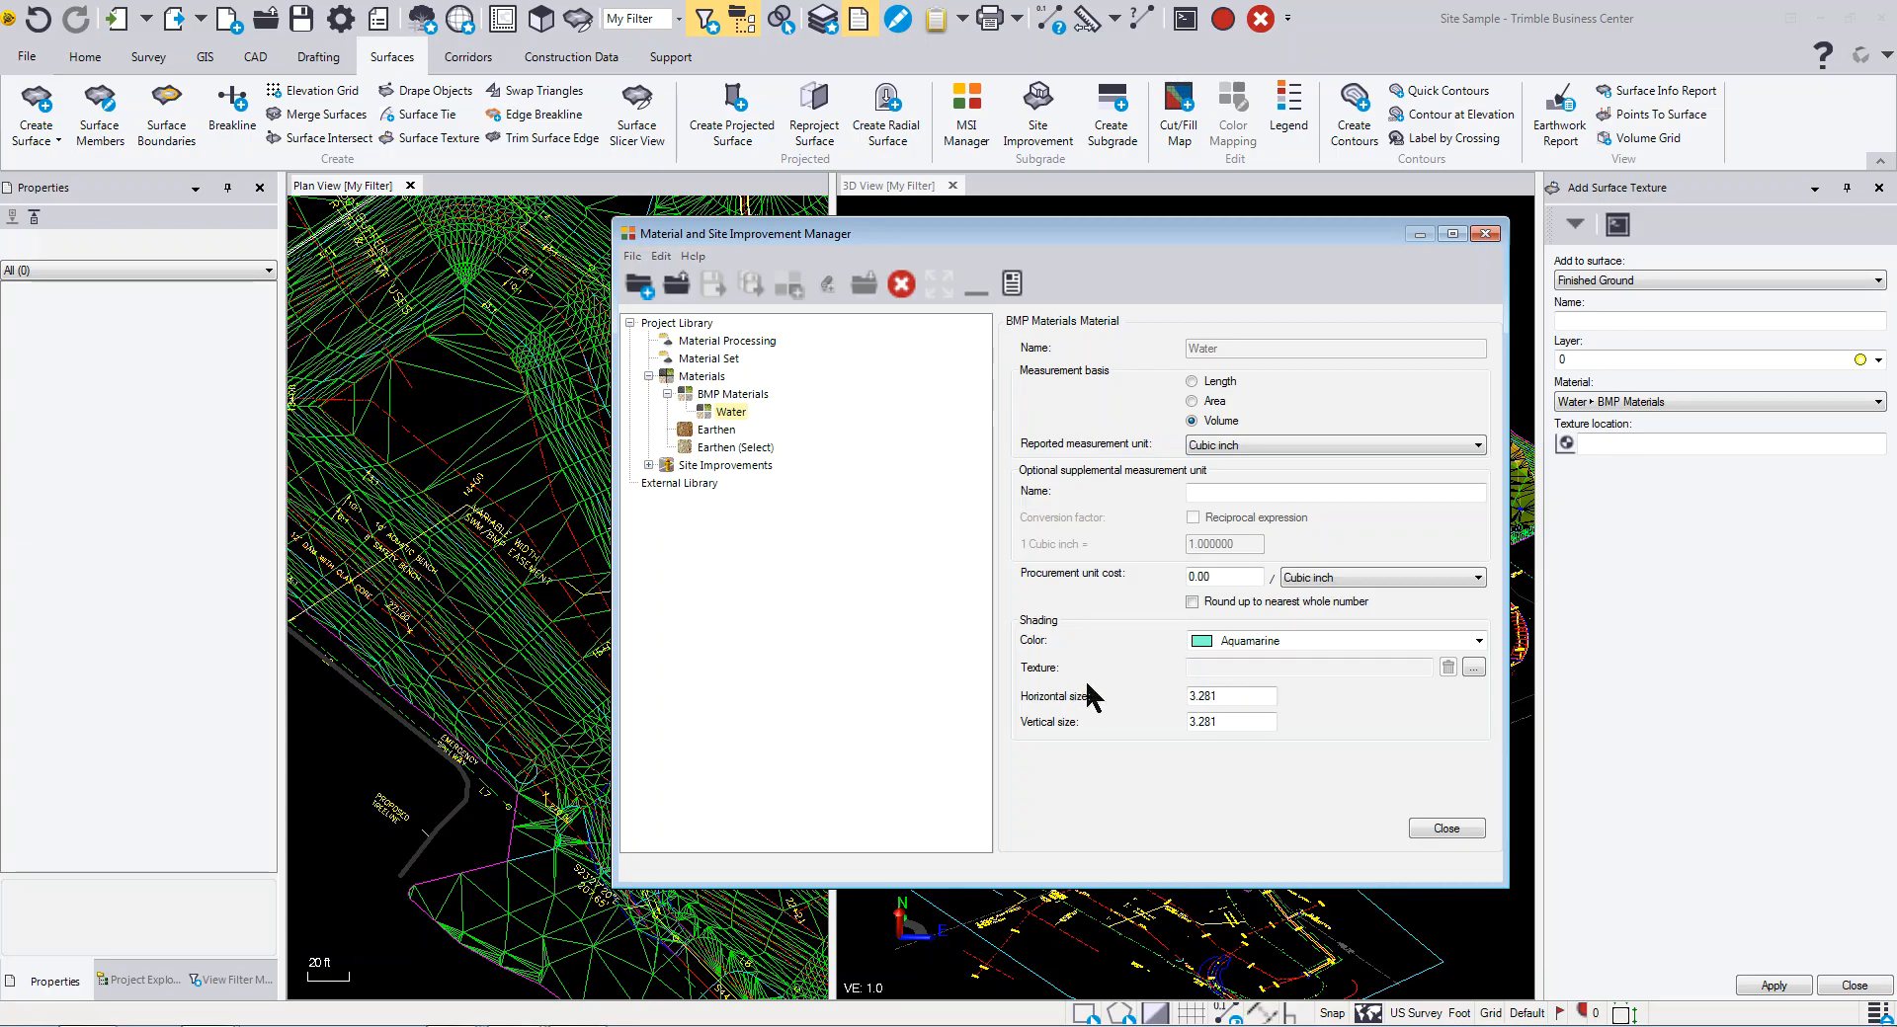
Step: Assign the image water.jpg from the Standards\Materials folder as the Water material's texture
left_click(1473, 669)
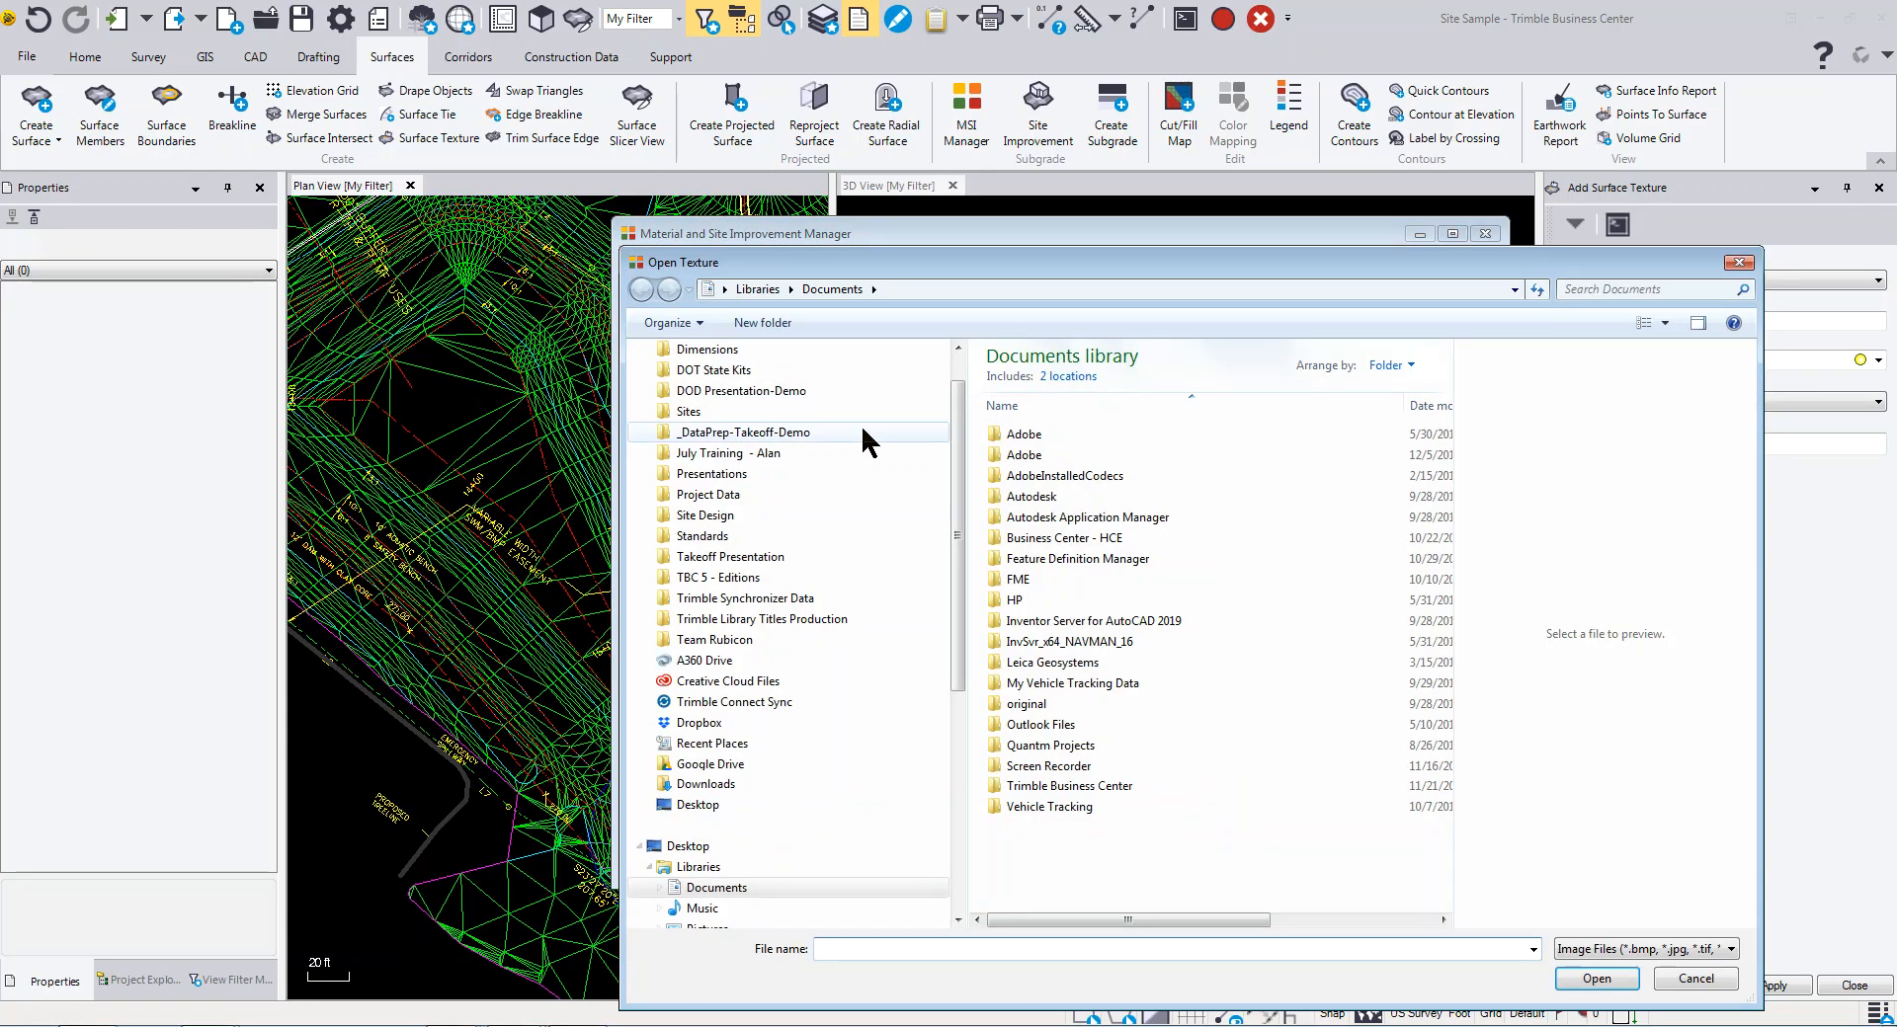
left_click(718, 538)
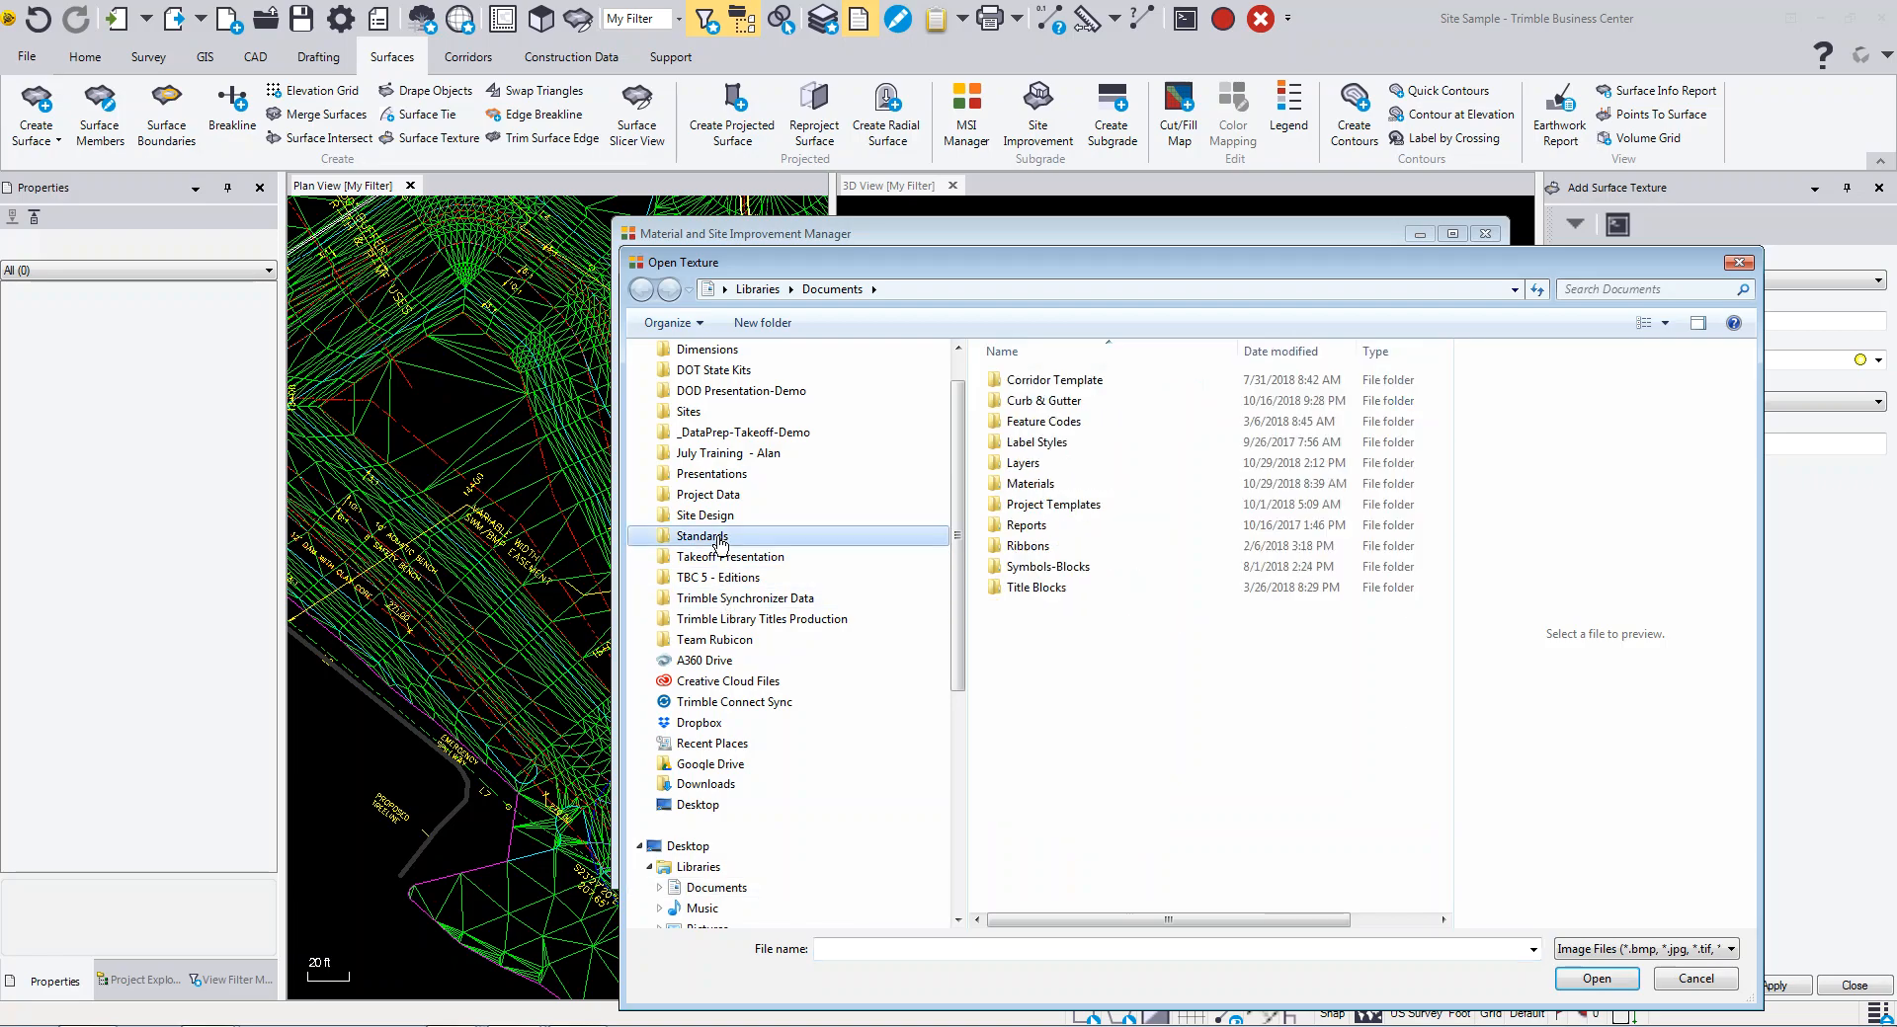
double_click(1025, 484)
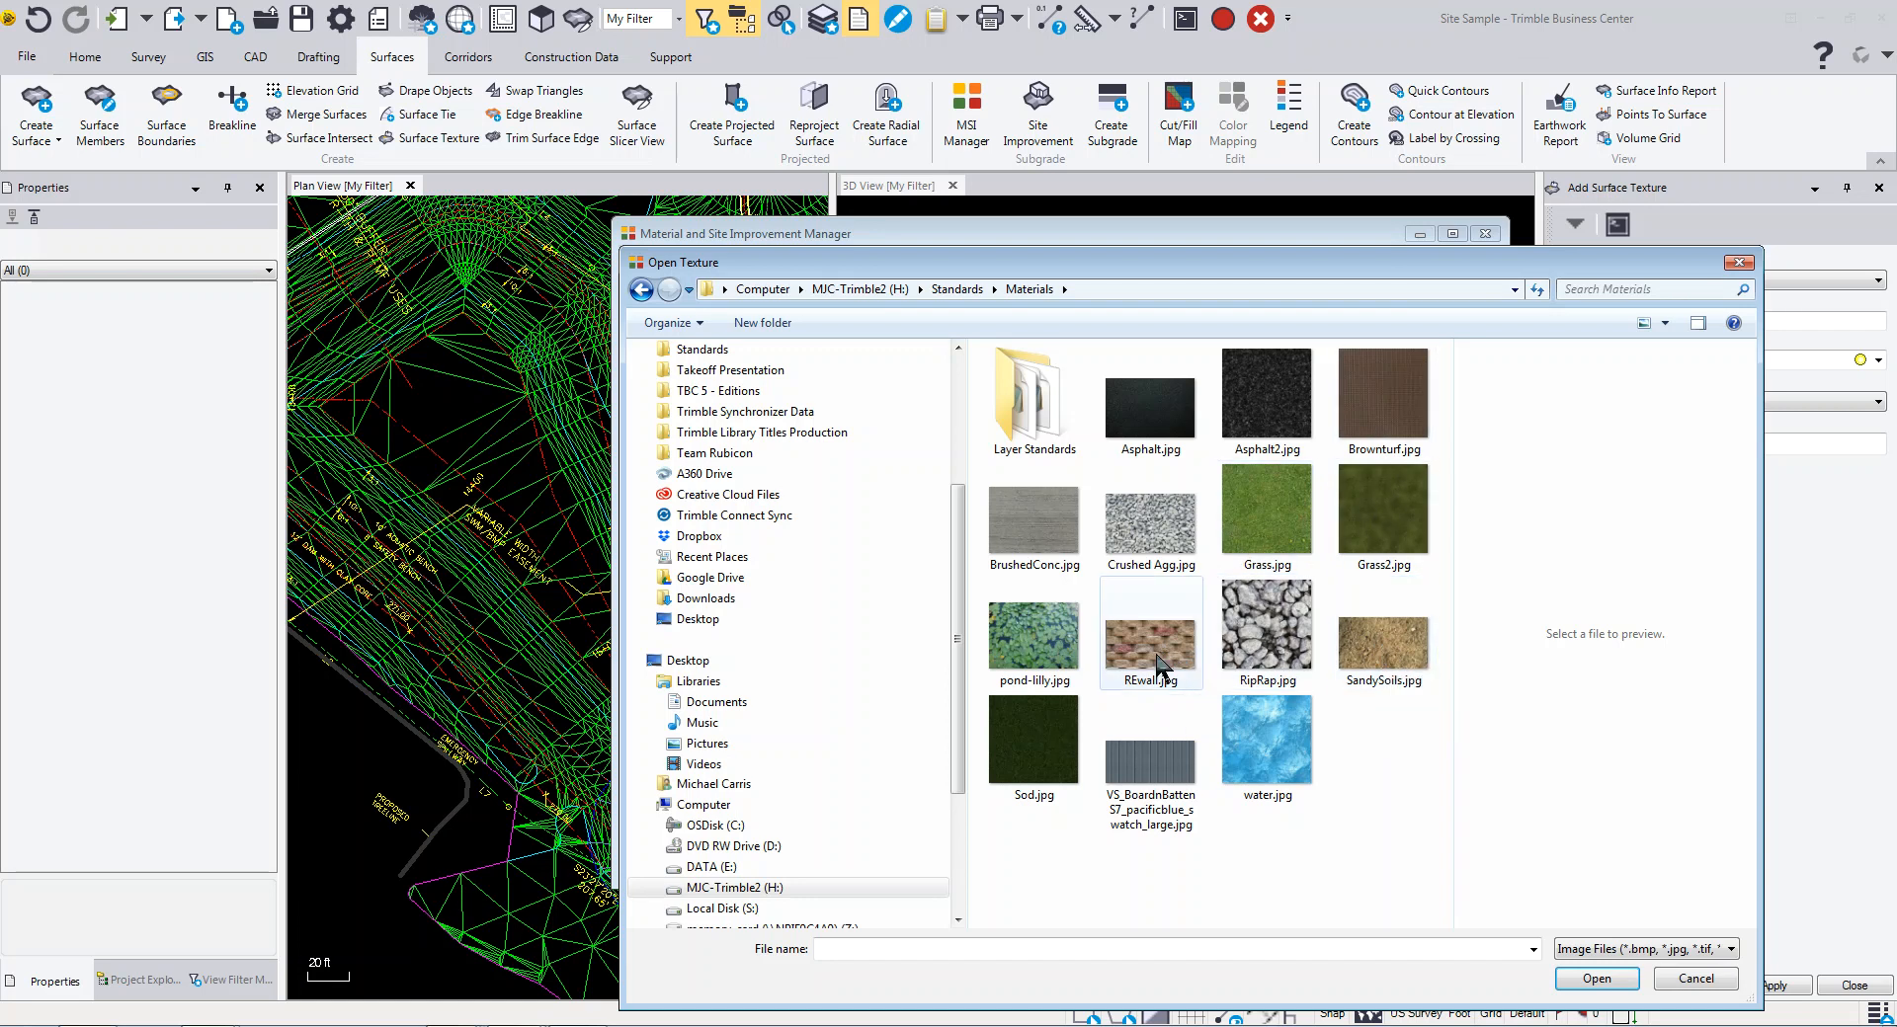
left_click(1260, 756)
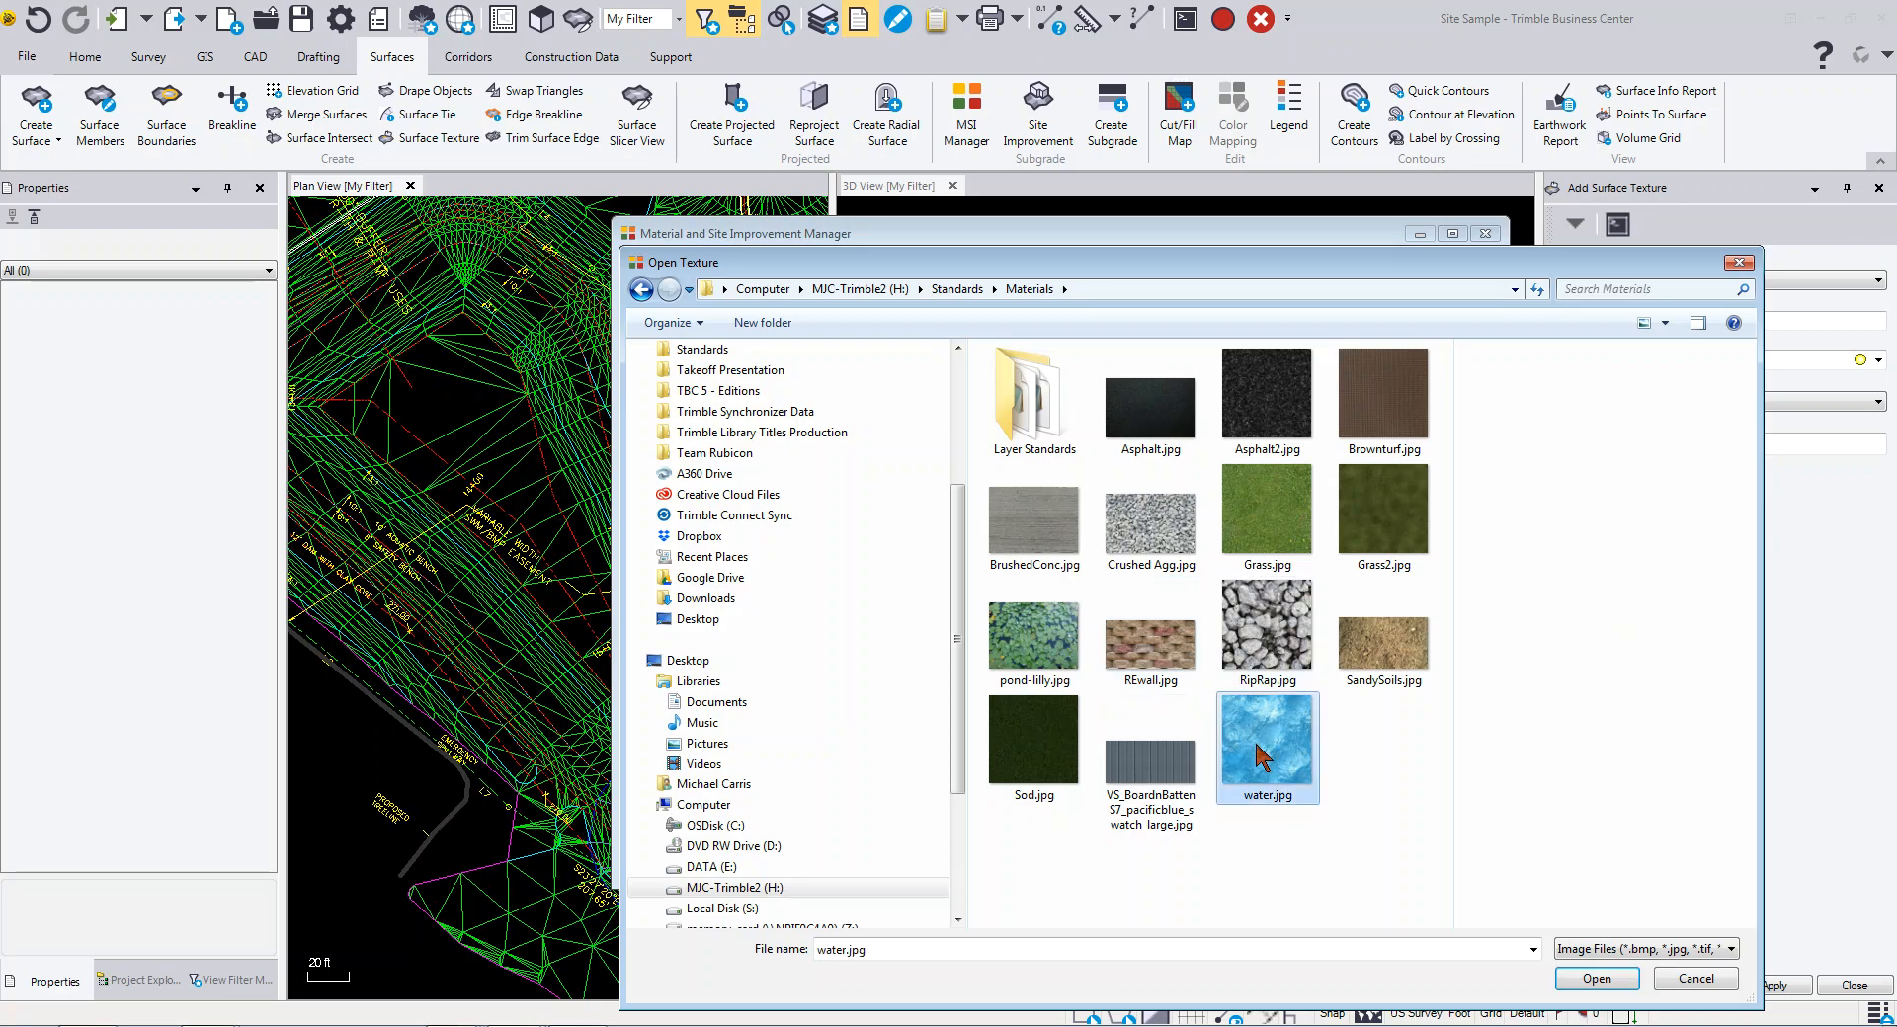
left_click(1596, 978)
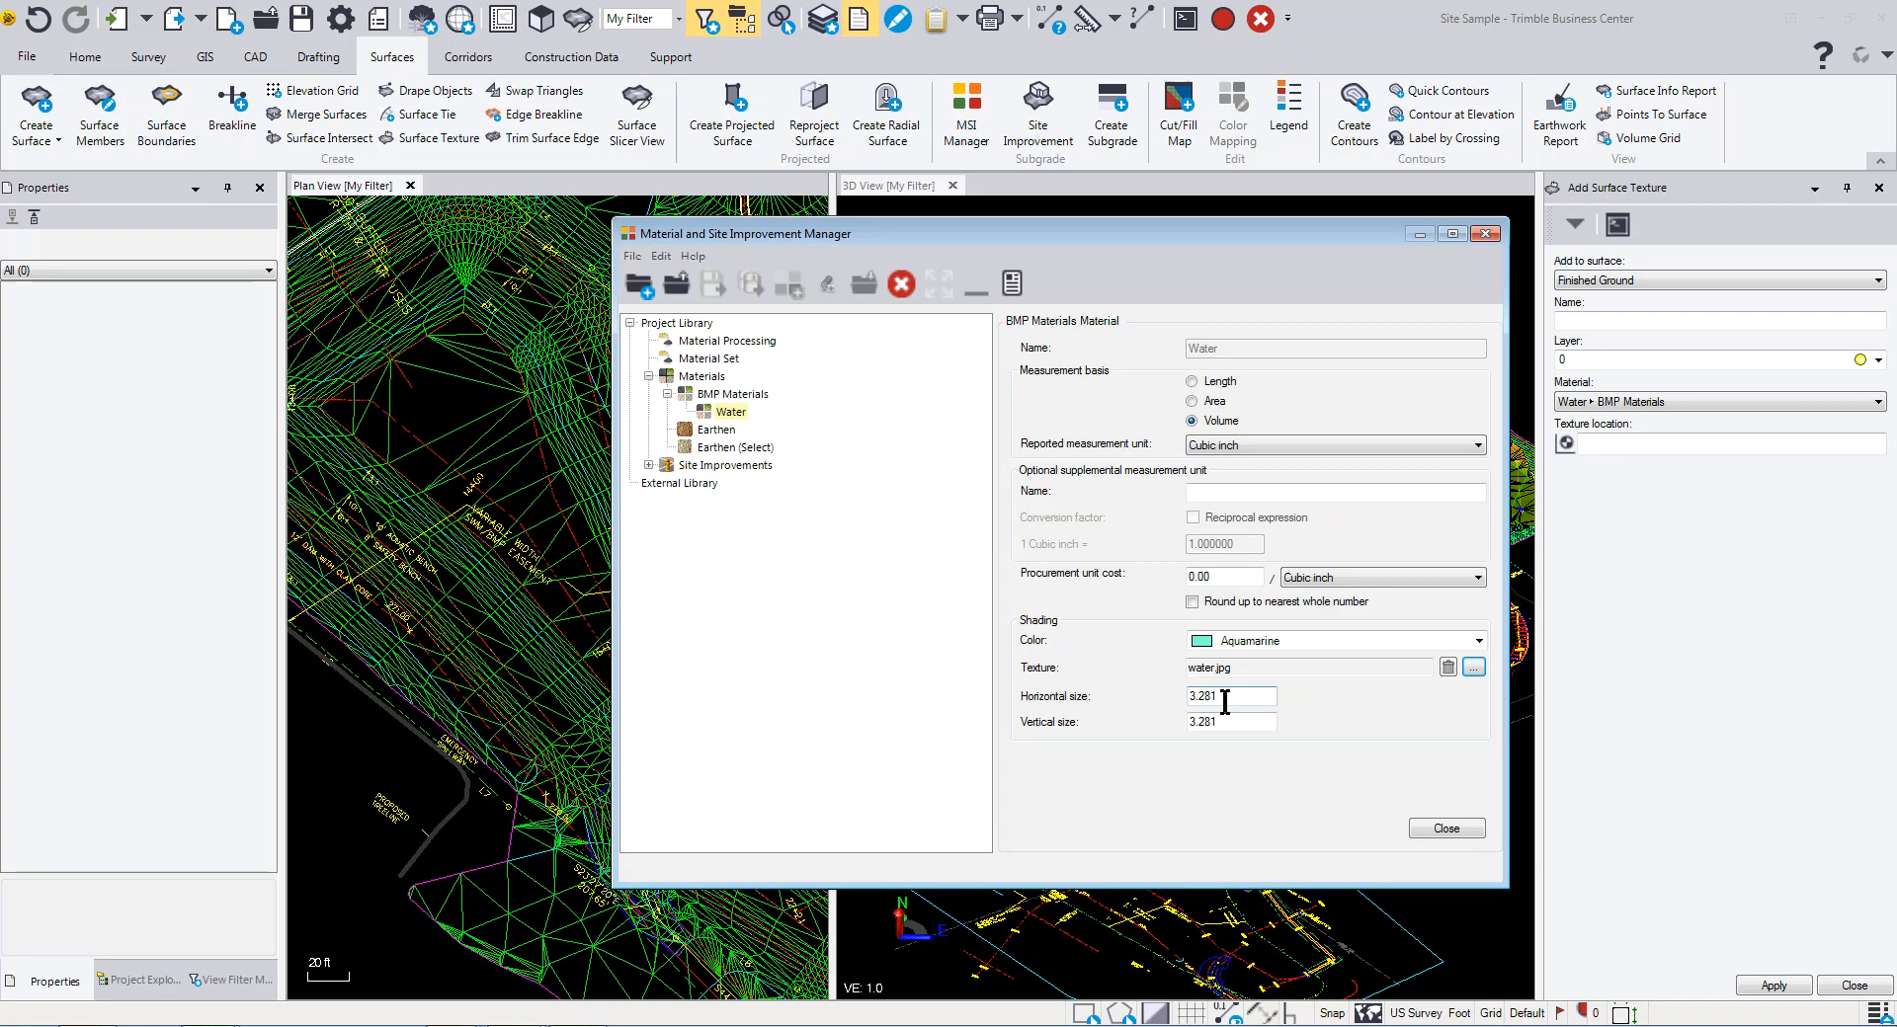
Step: Add a second material named Grass to the BMP Materials category
right_click(732, 394)
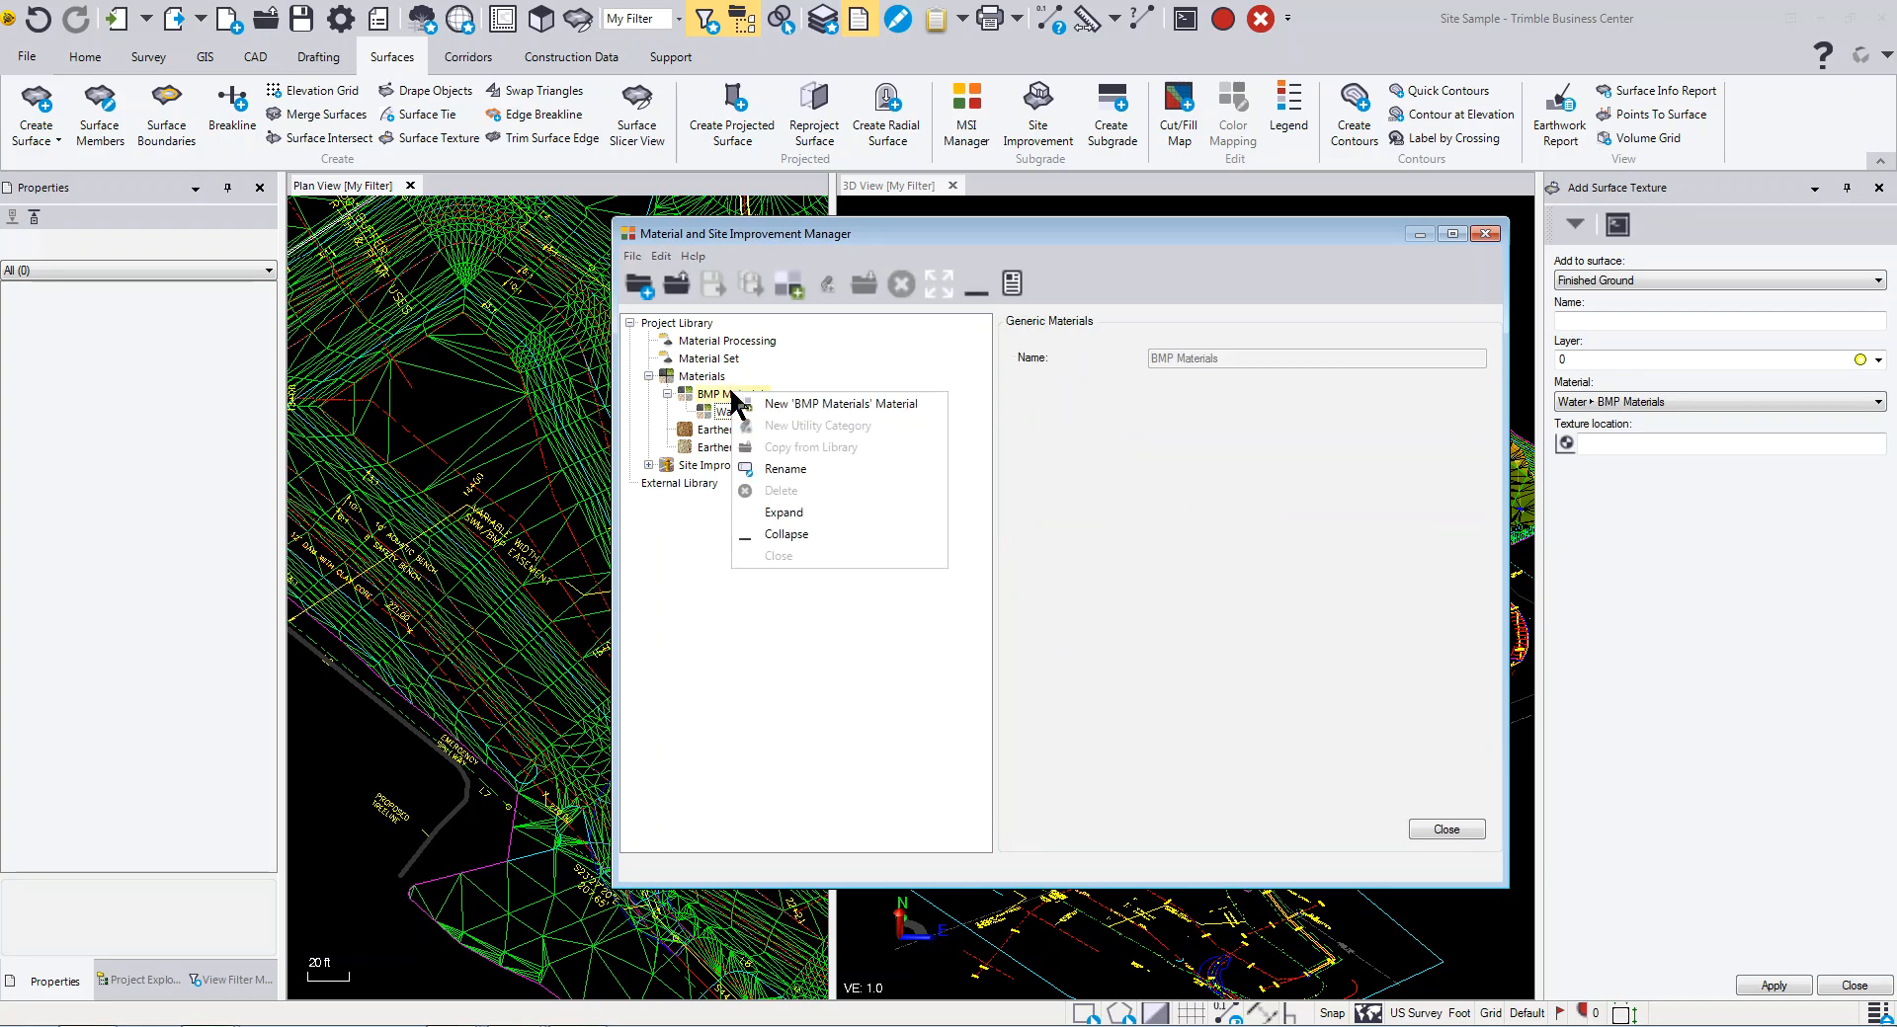
left_click(761, 404)
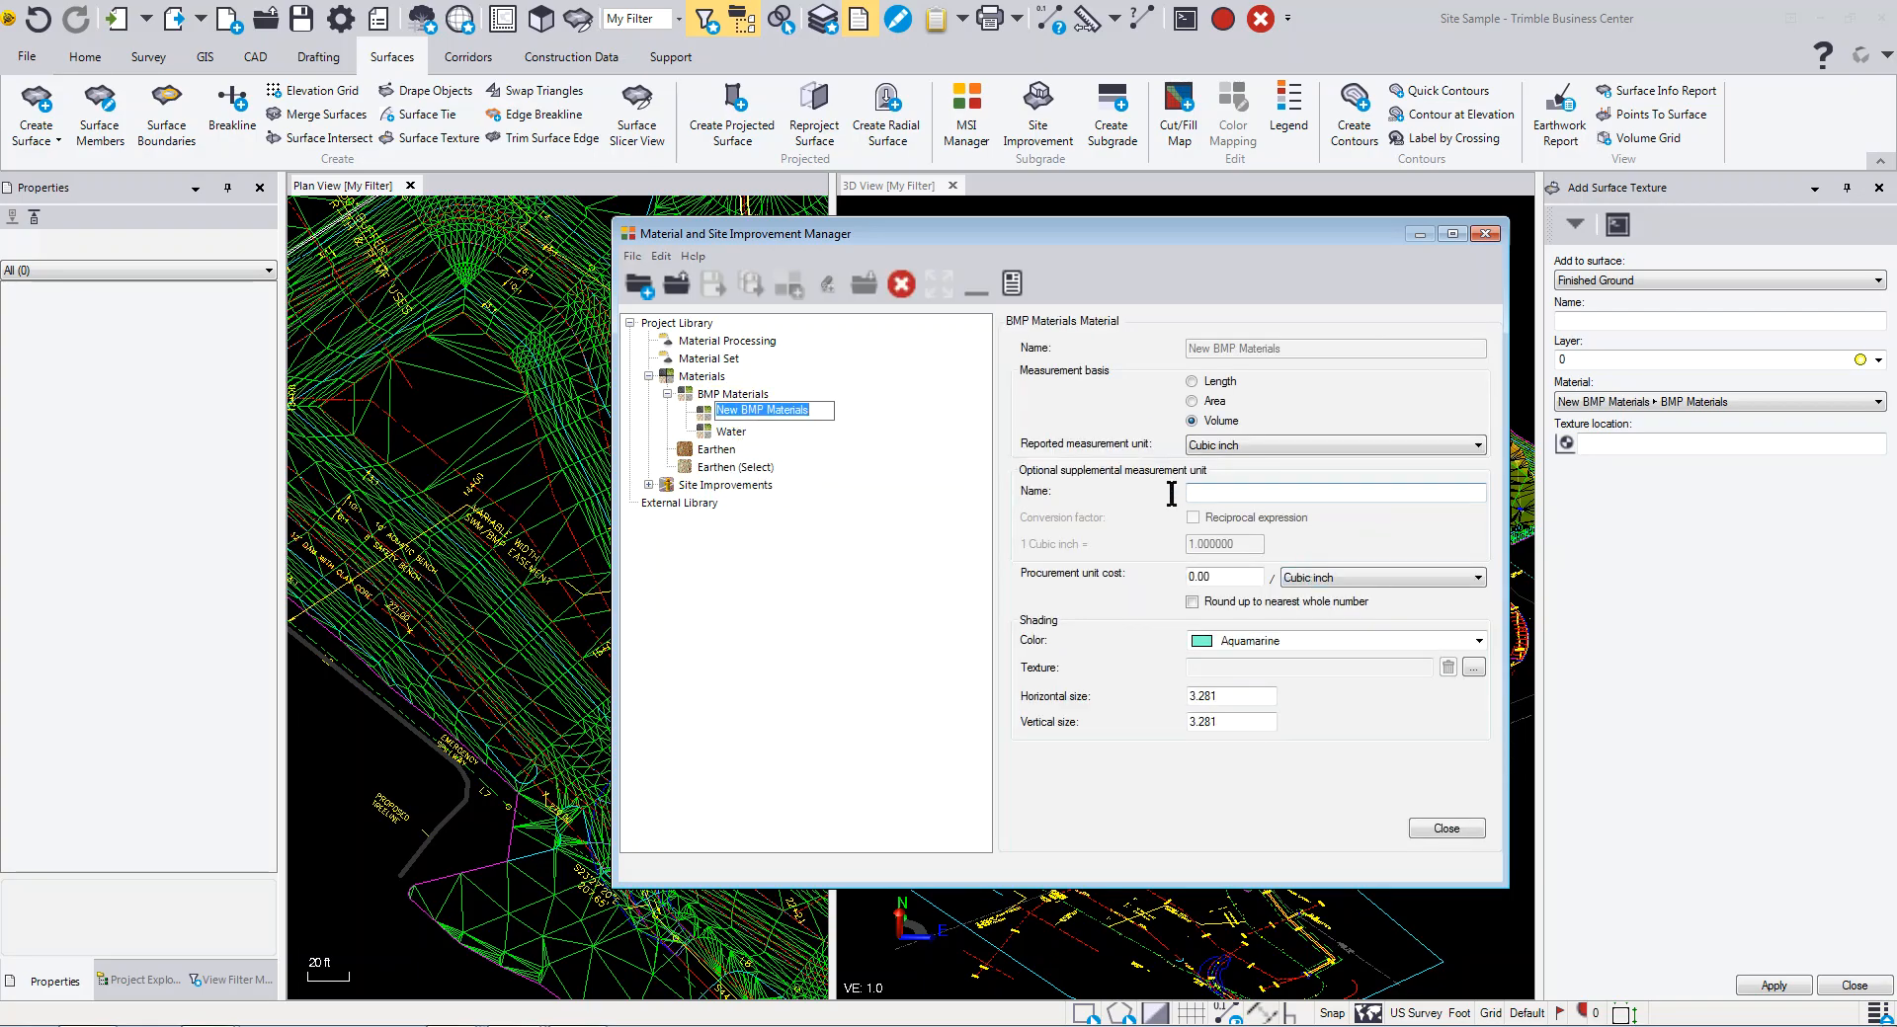
type("Grass")
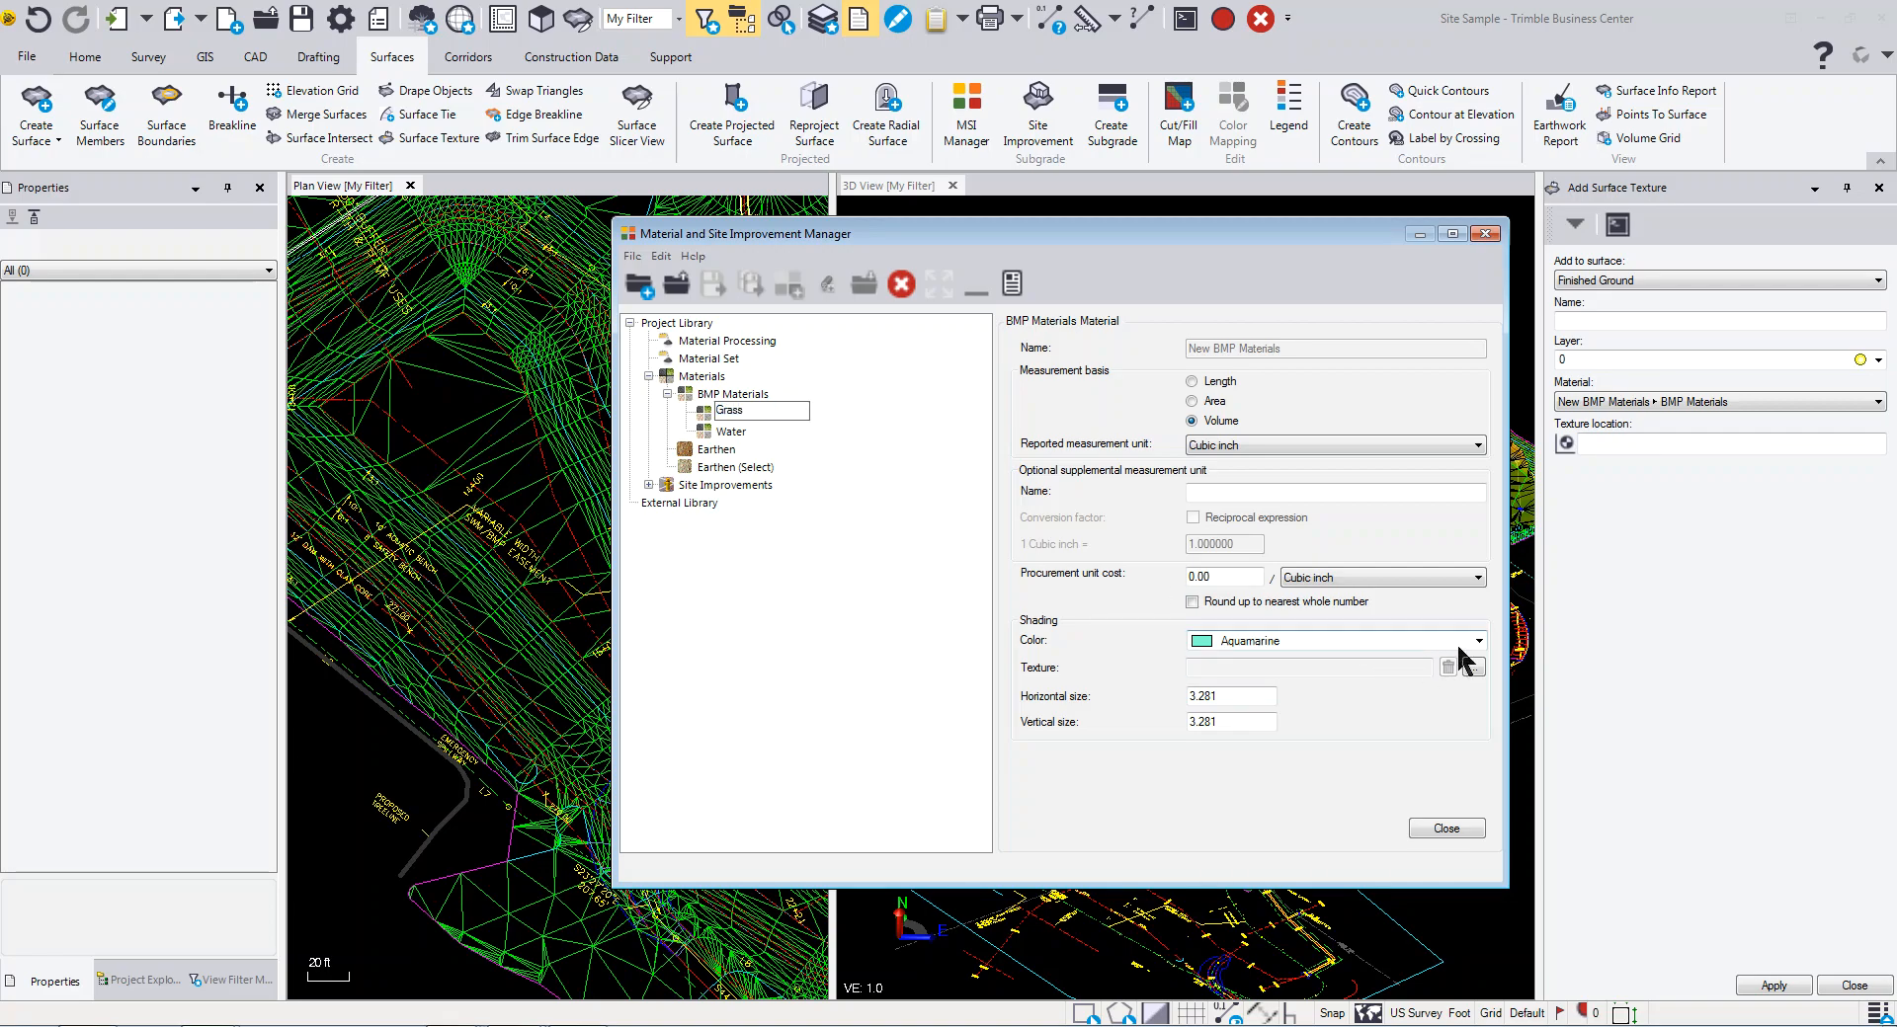
key("Return")
Step: Set the Grass material's shading color to MediumGreen and its texture to Grass.jpg, and close the material manager
left_click(1478, 641)
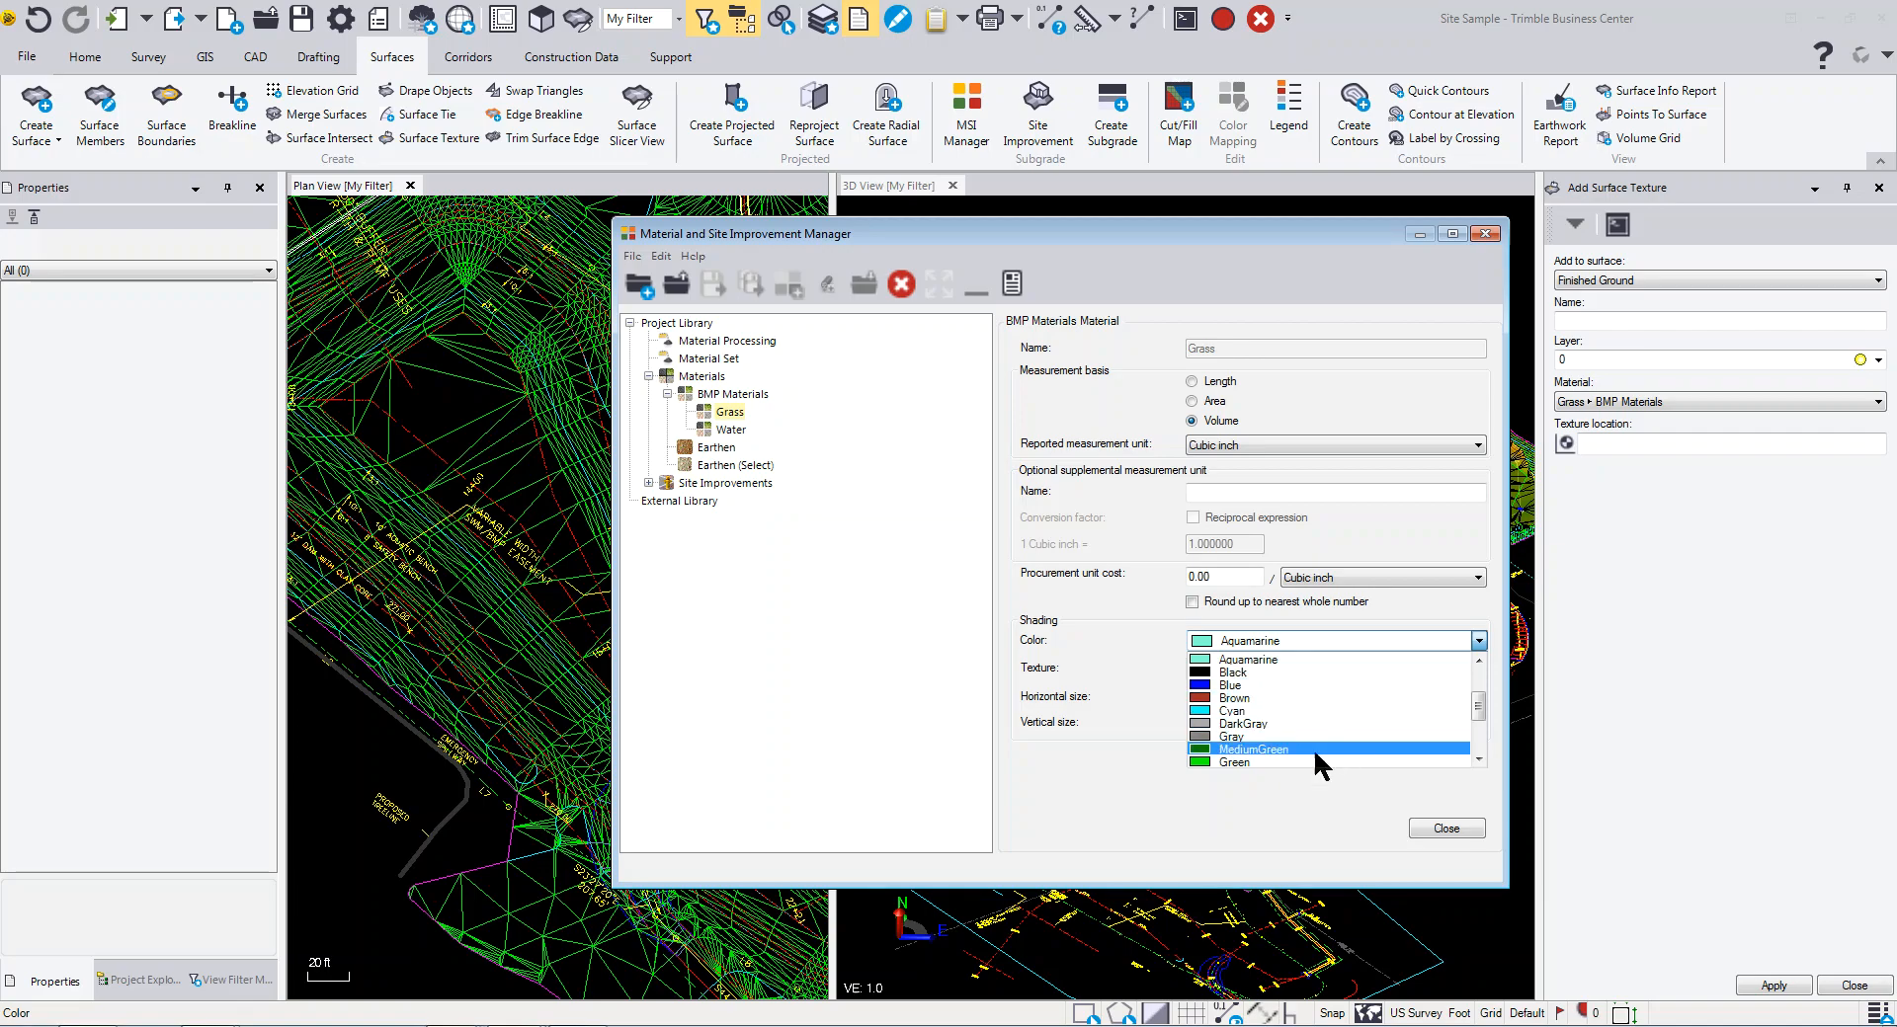
left_click(1254, 748)
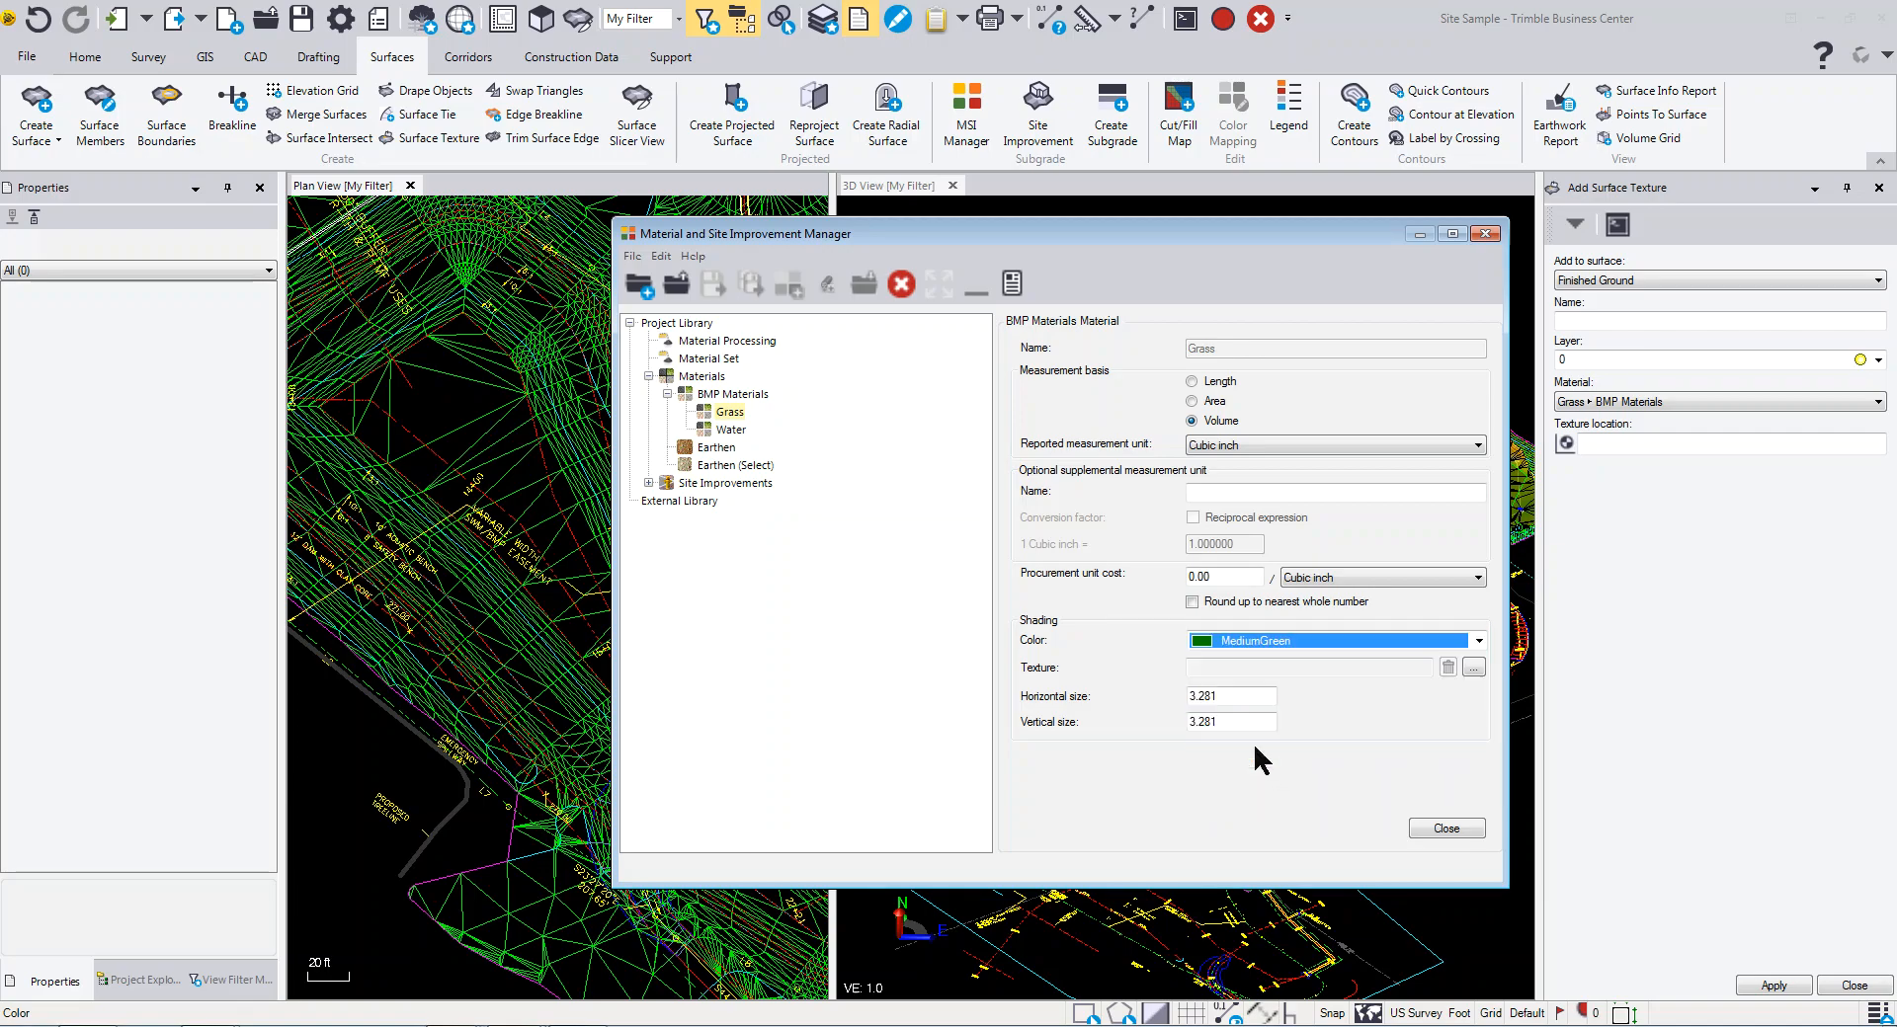
left_click(1475, 667)
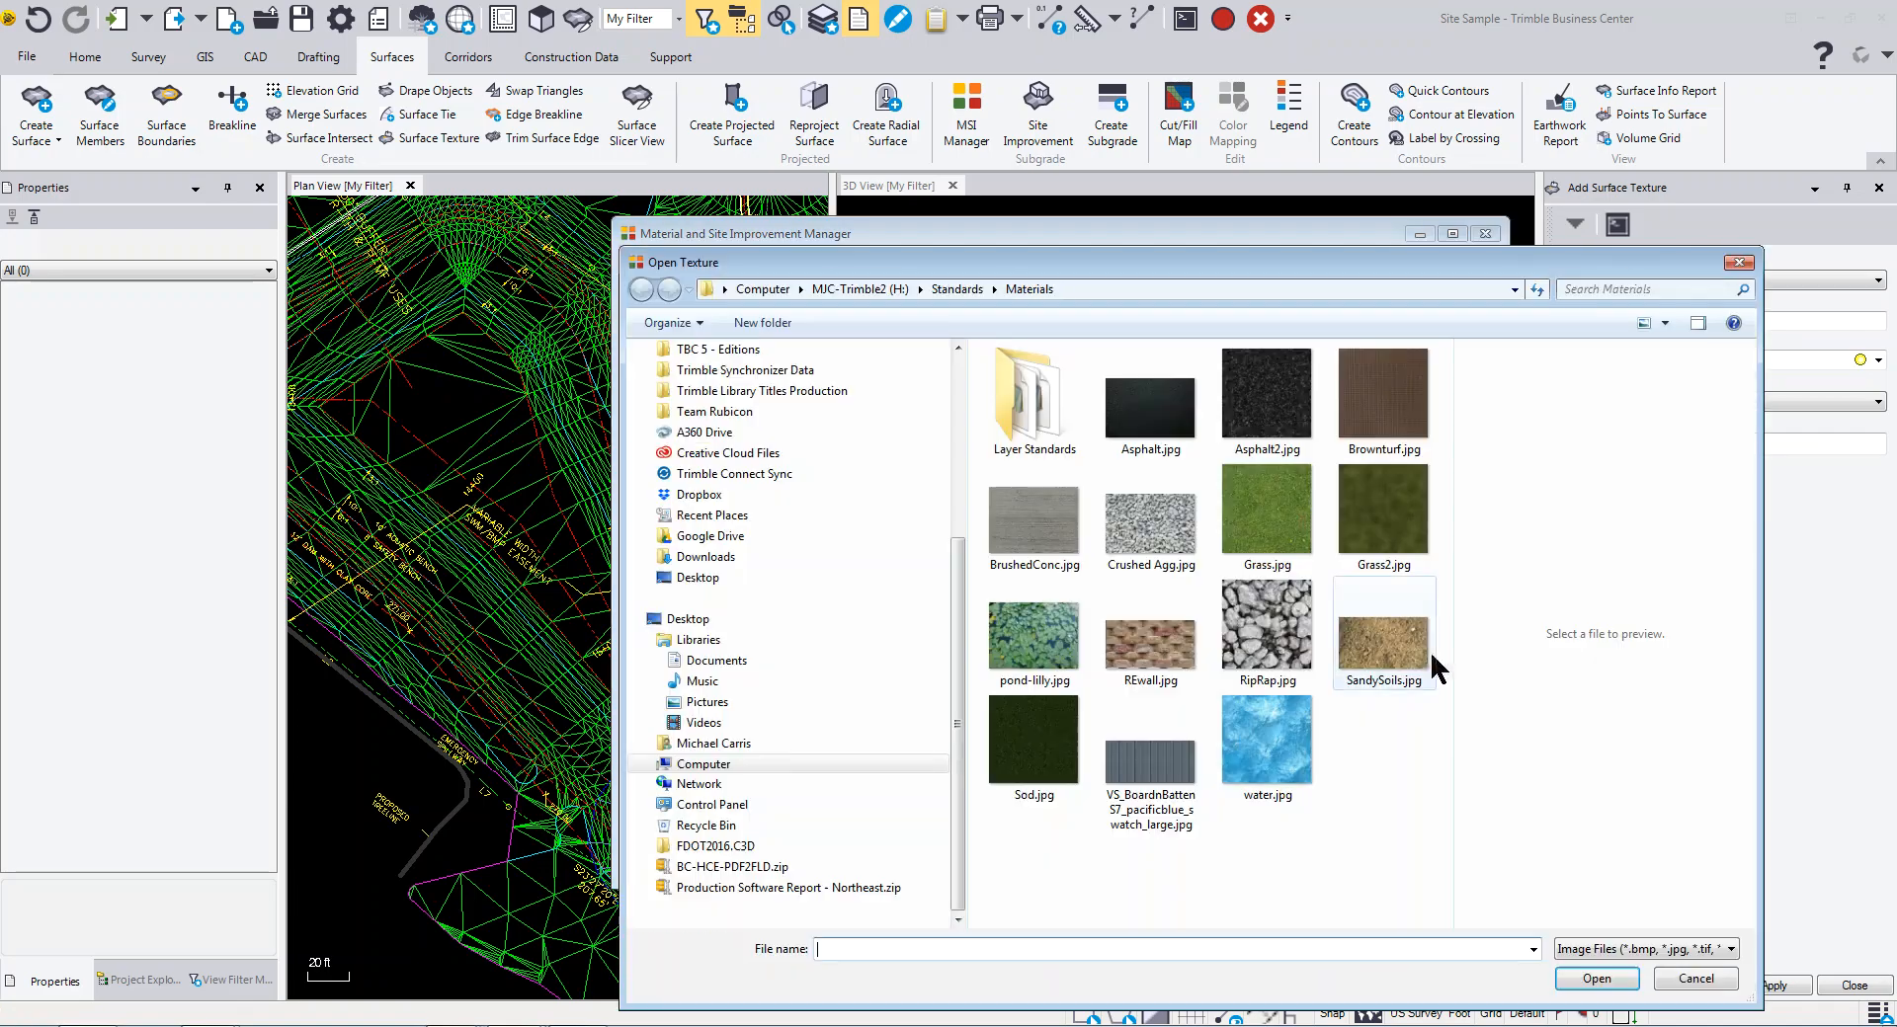
left_click(1267, 511)
left_click(1597, 979)
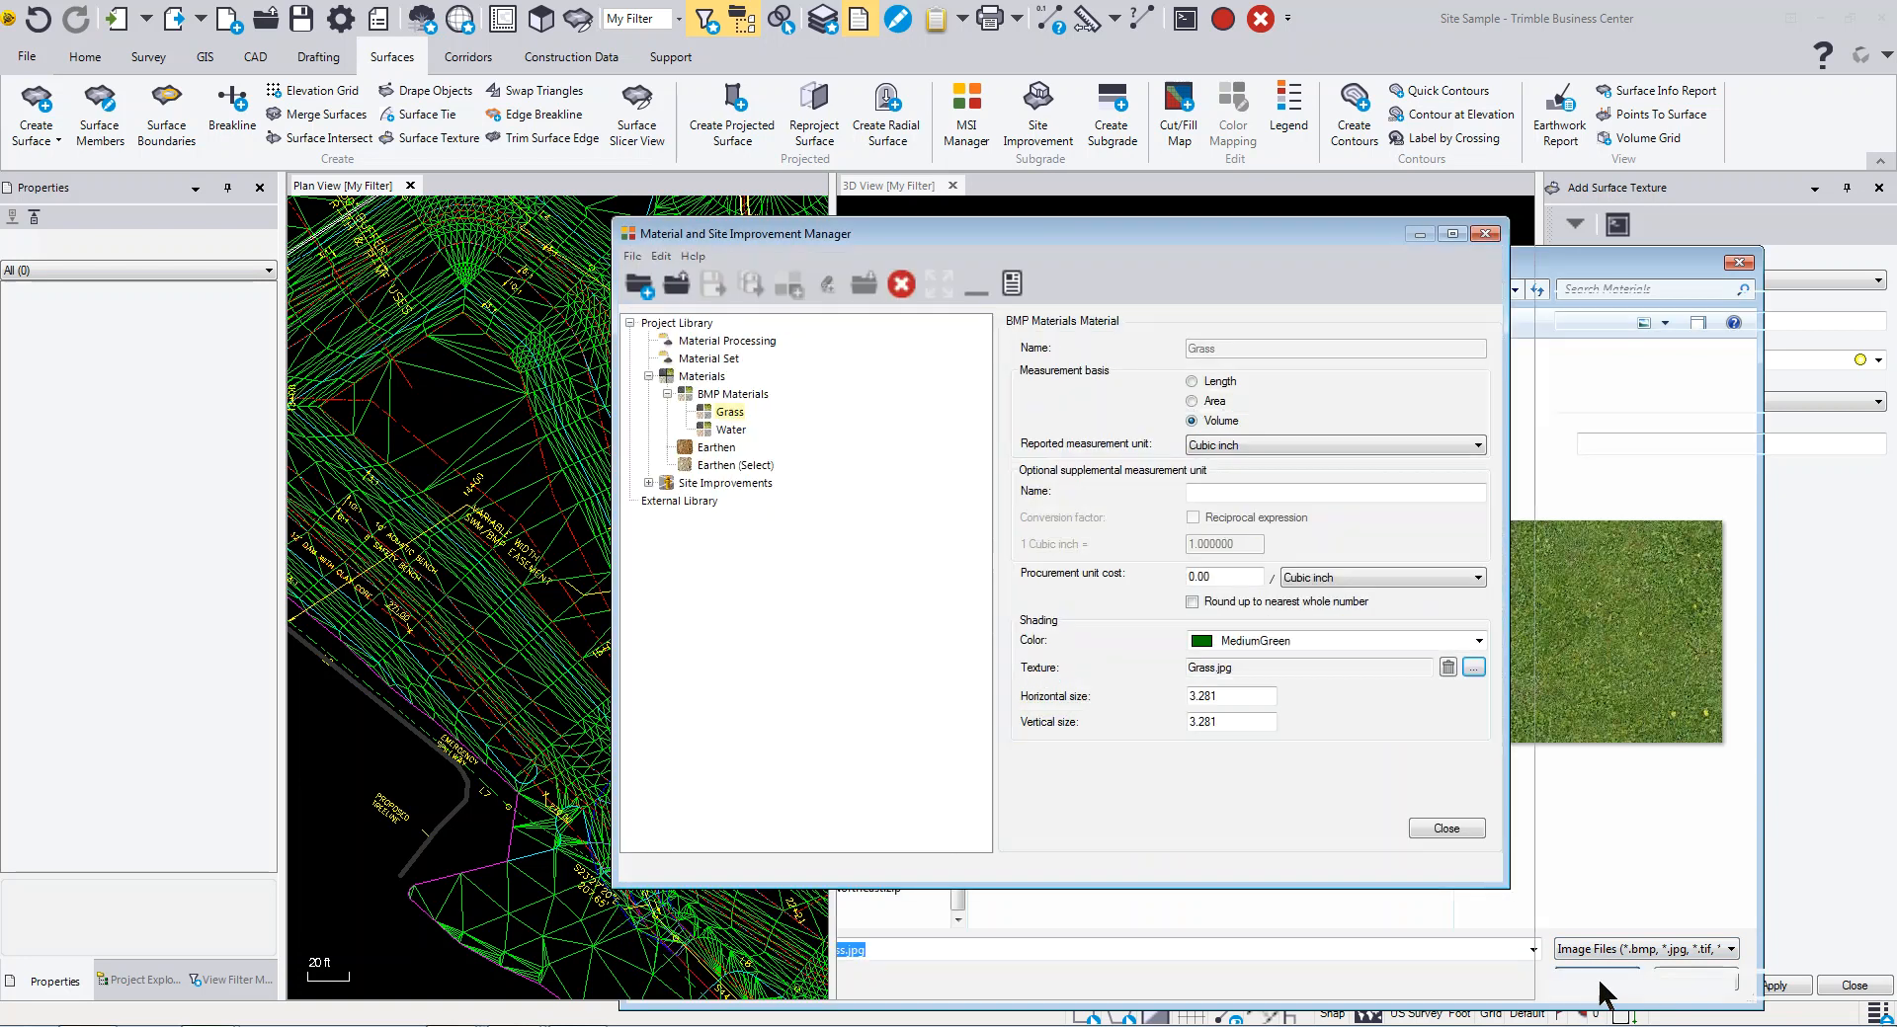
left_click(1446, 829)
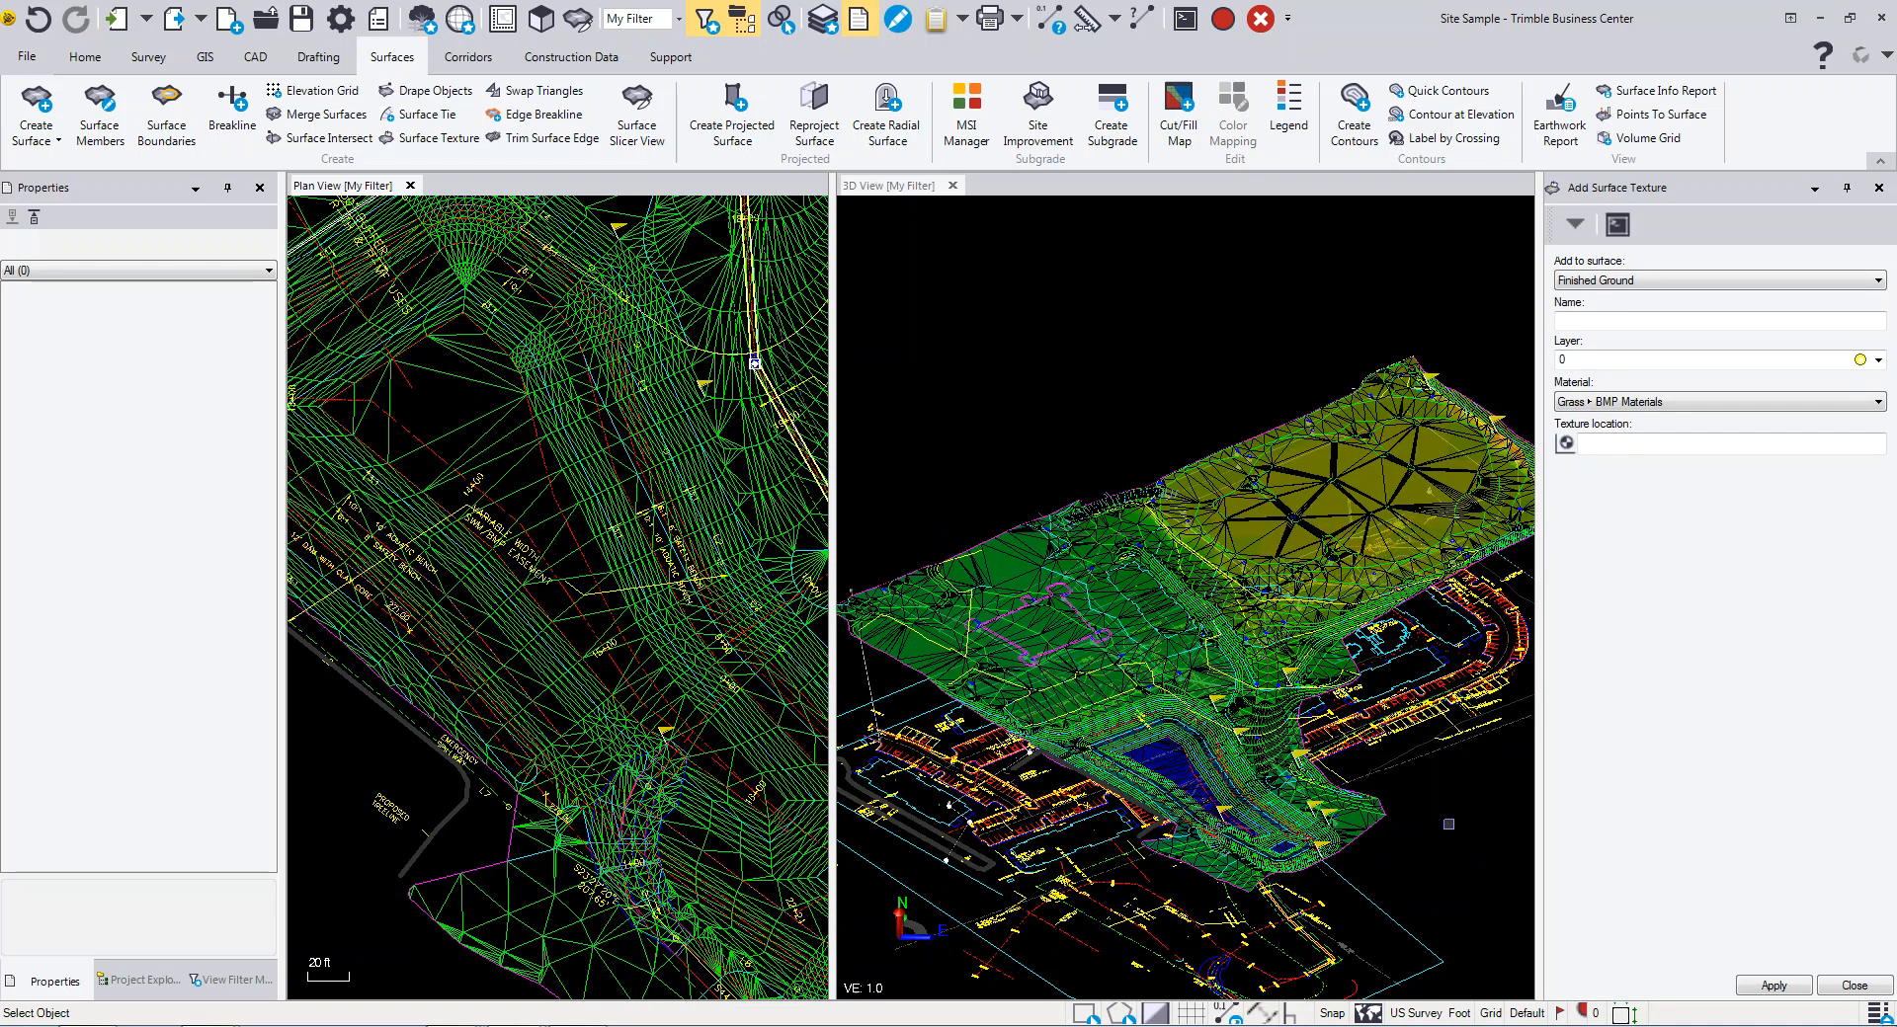
Step: Set the surface texture's material to Water and put it on a new layer named Textures
left_click(1583, 413)
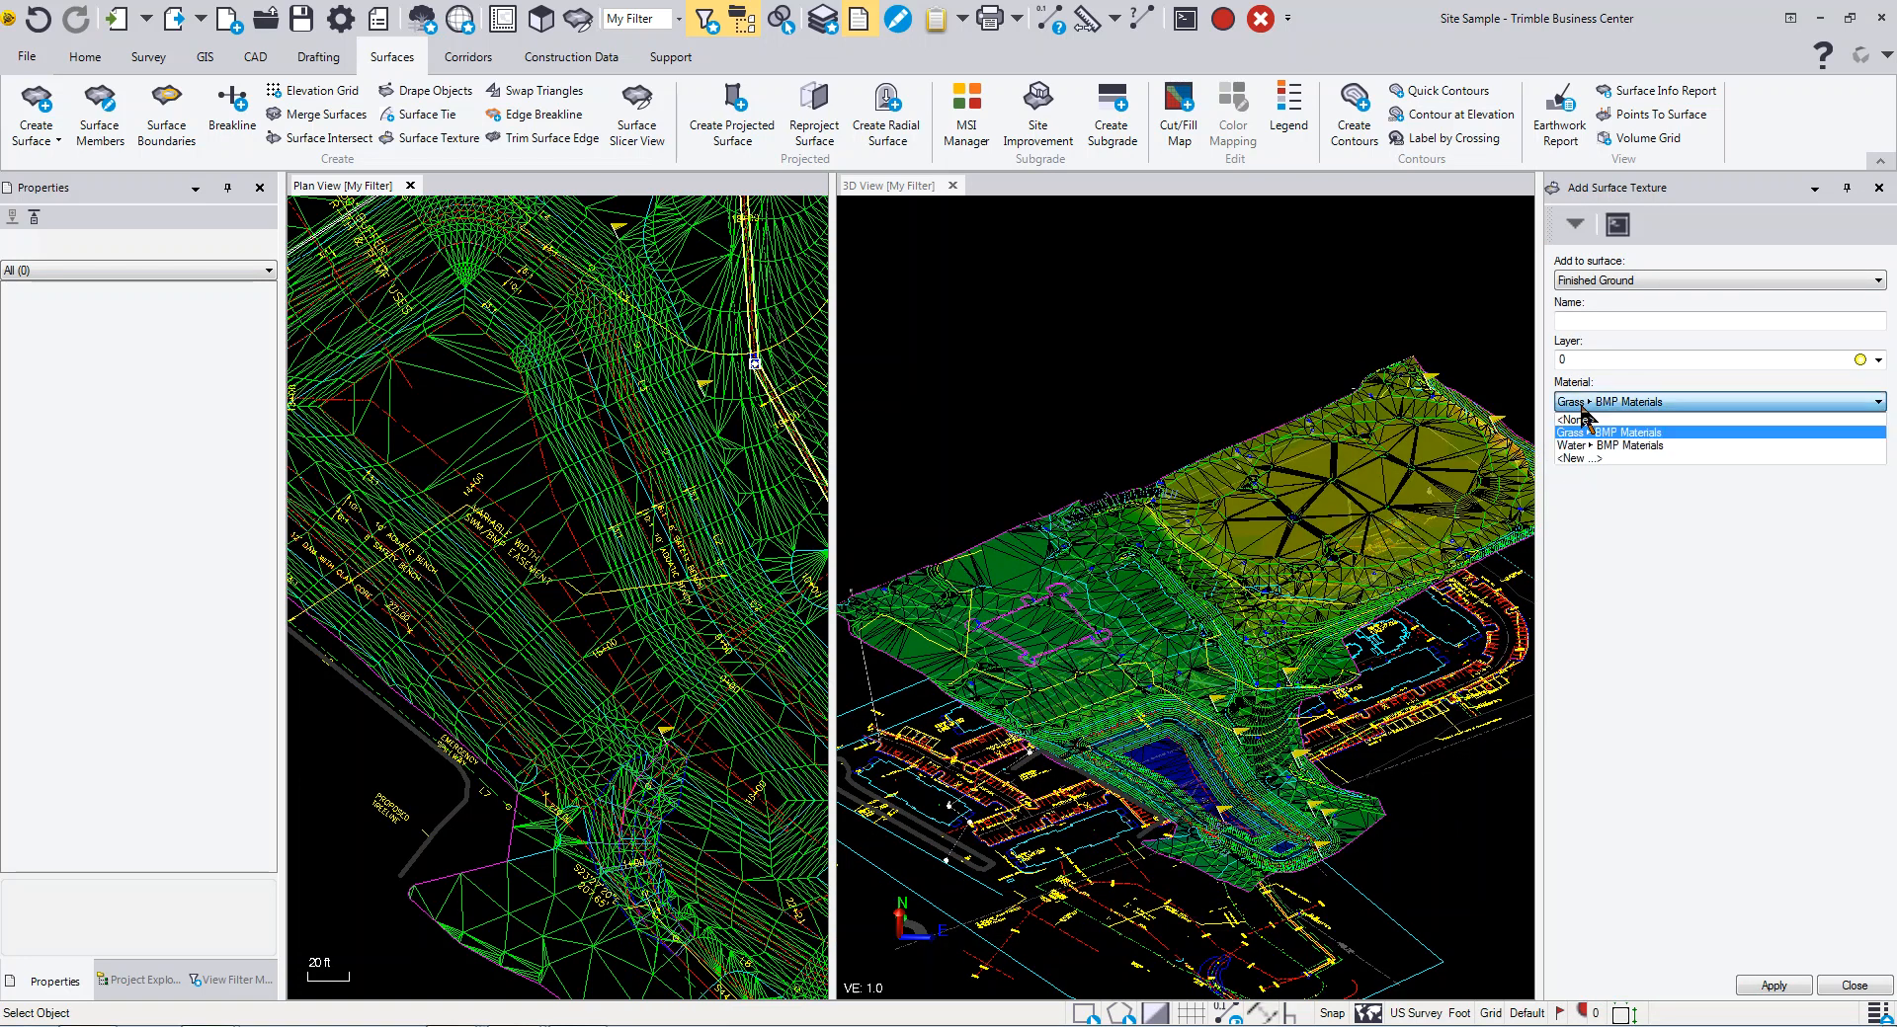
left_click(1608, 444)
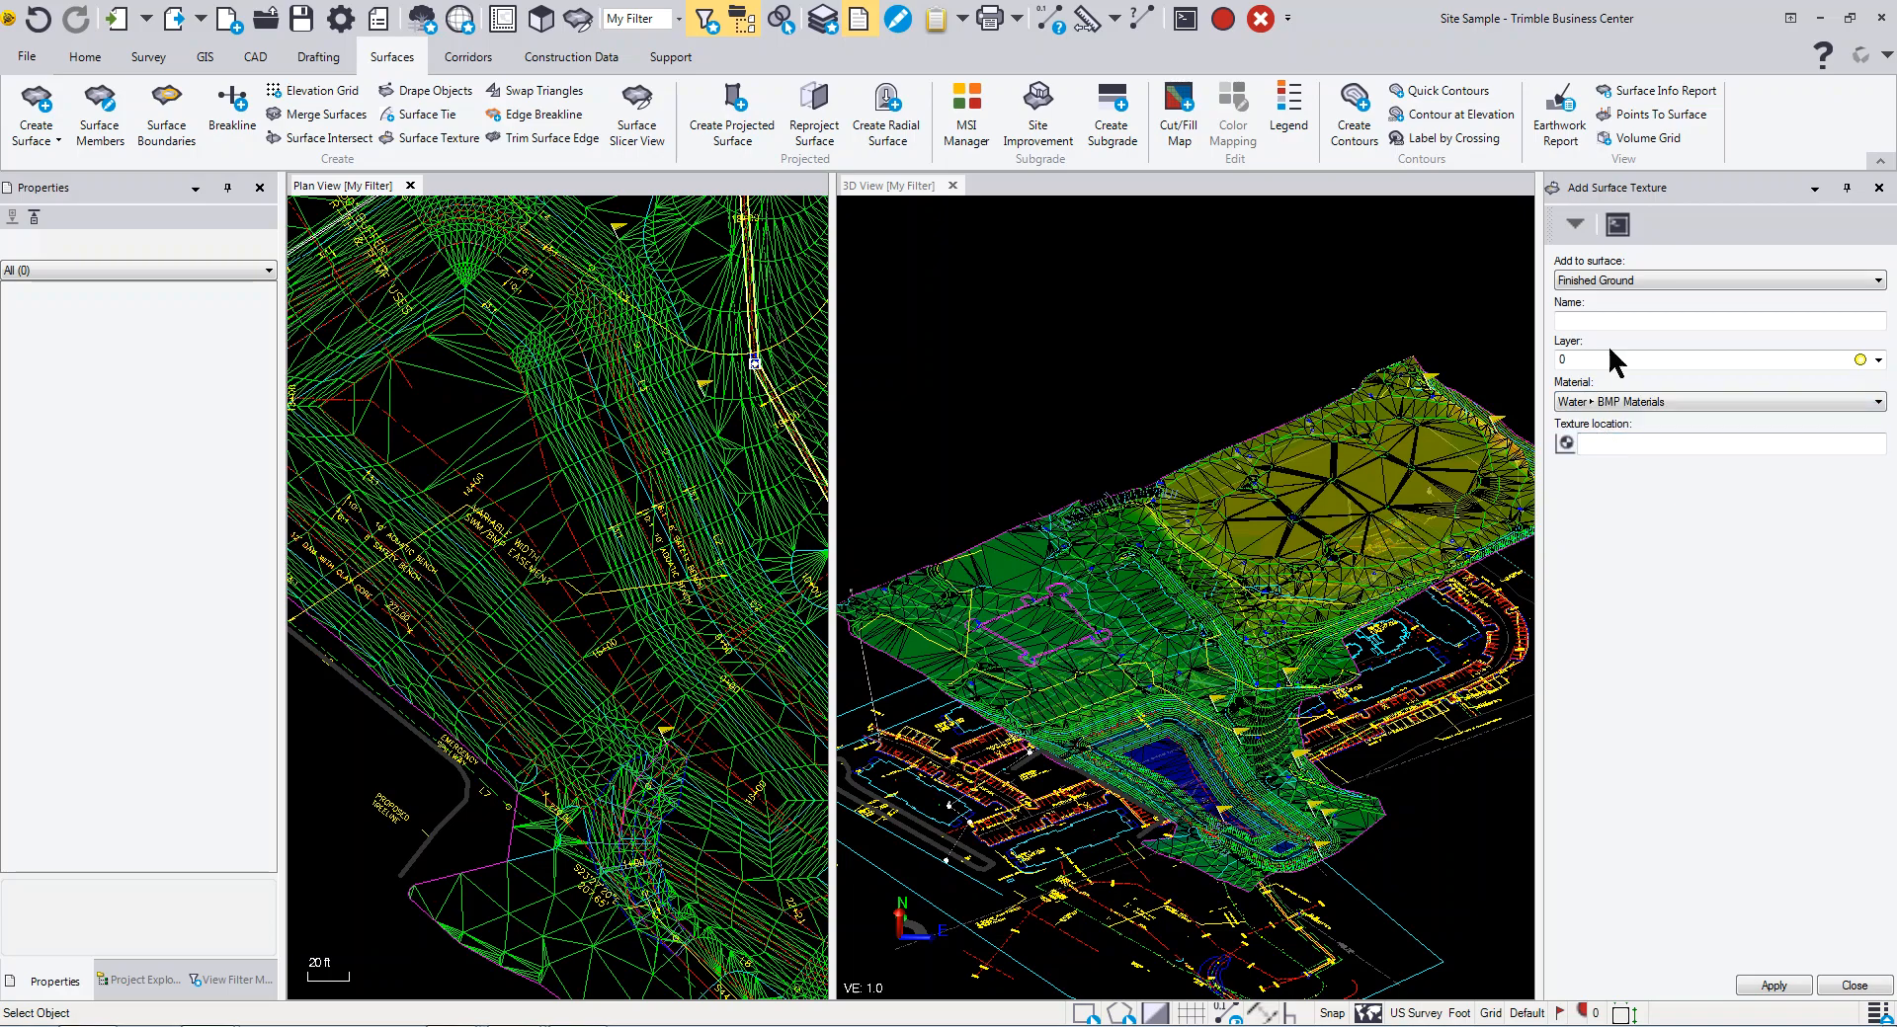
left_click(1816, 360)
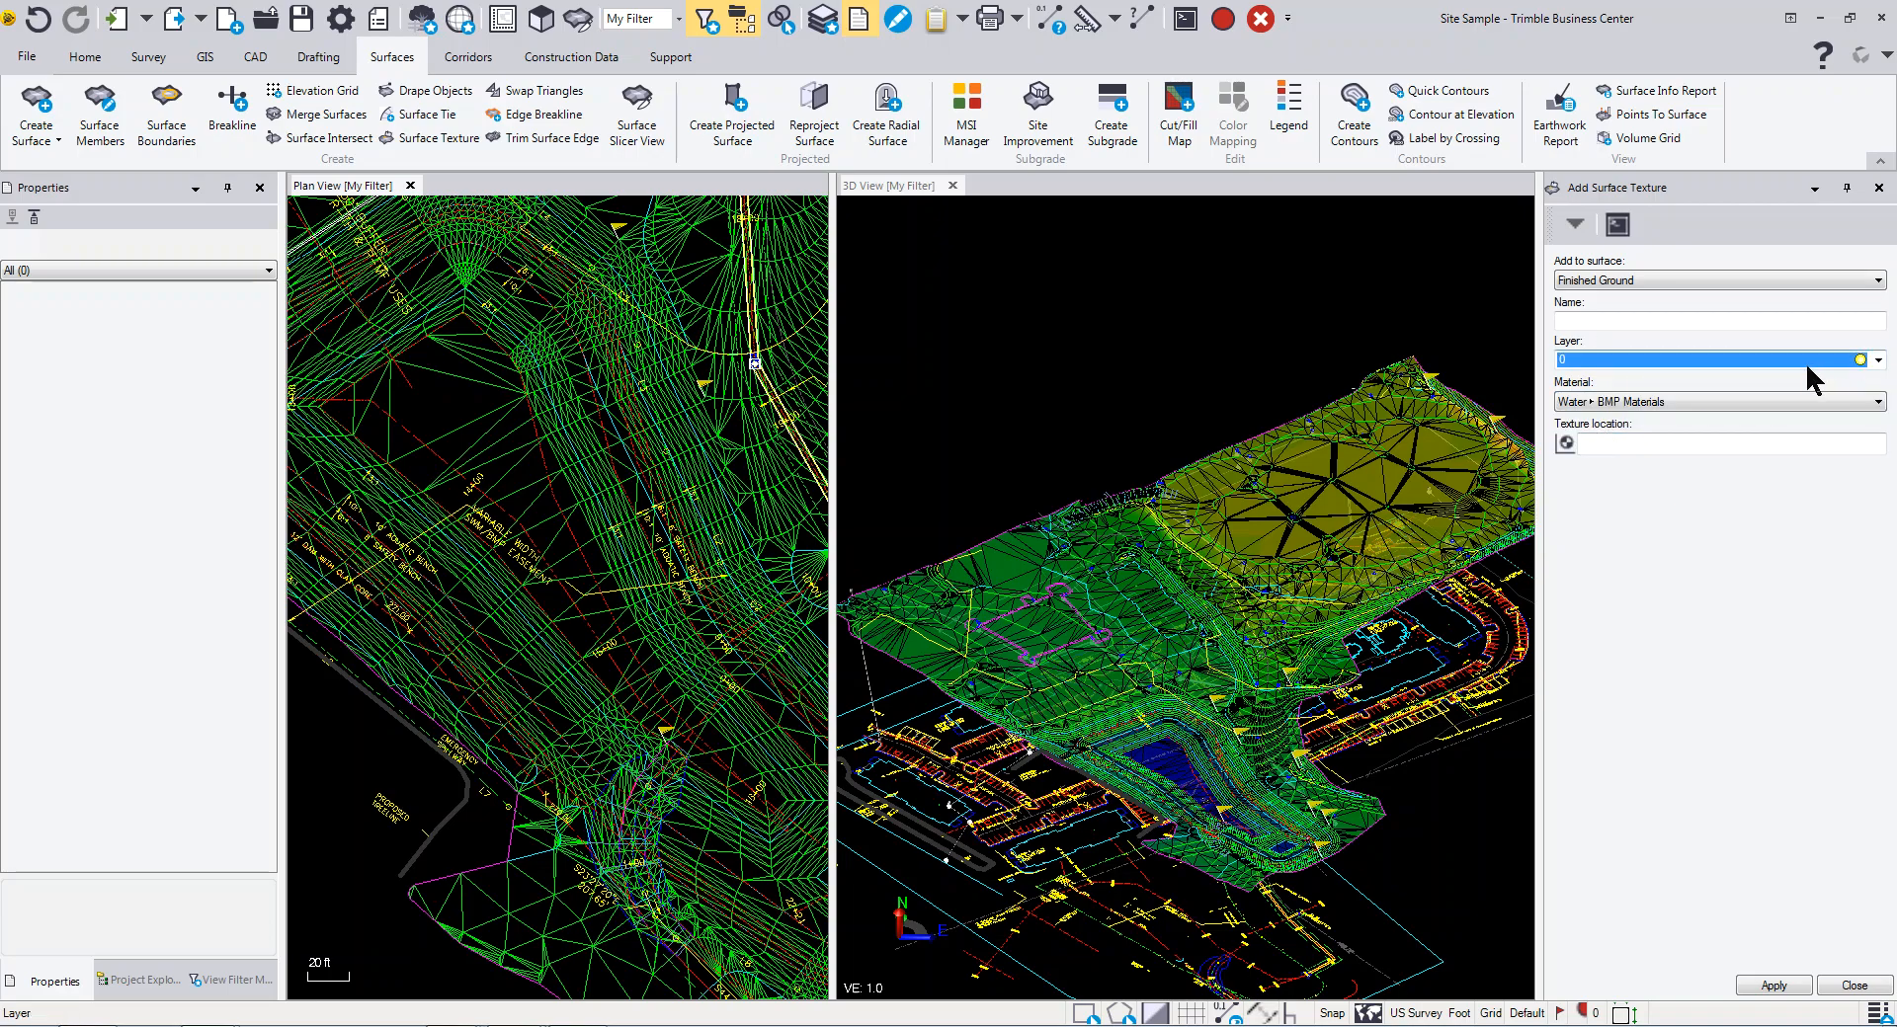
double_click(1807, 365)
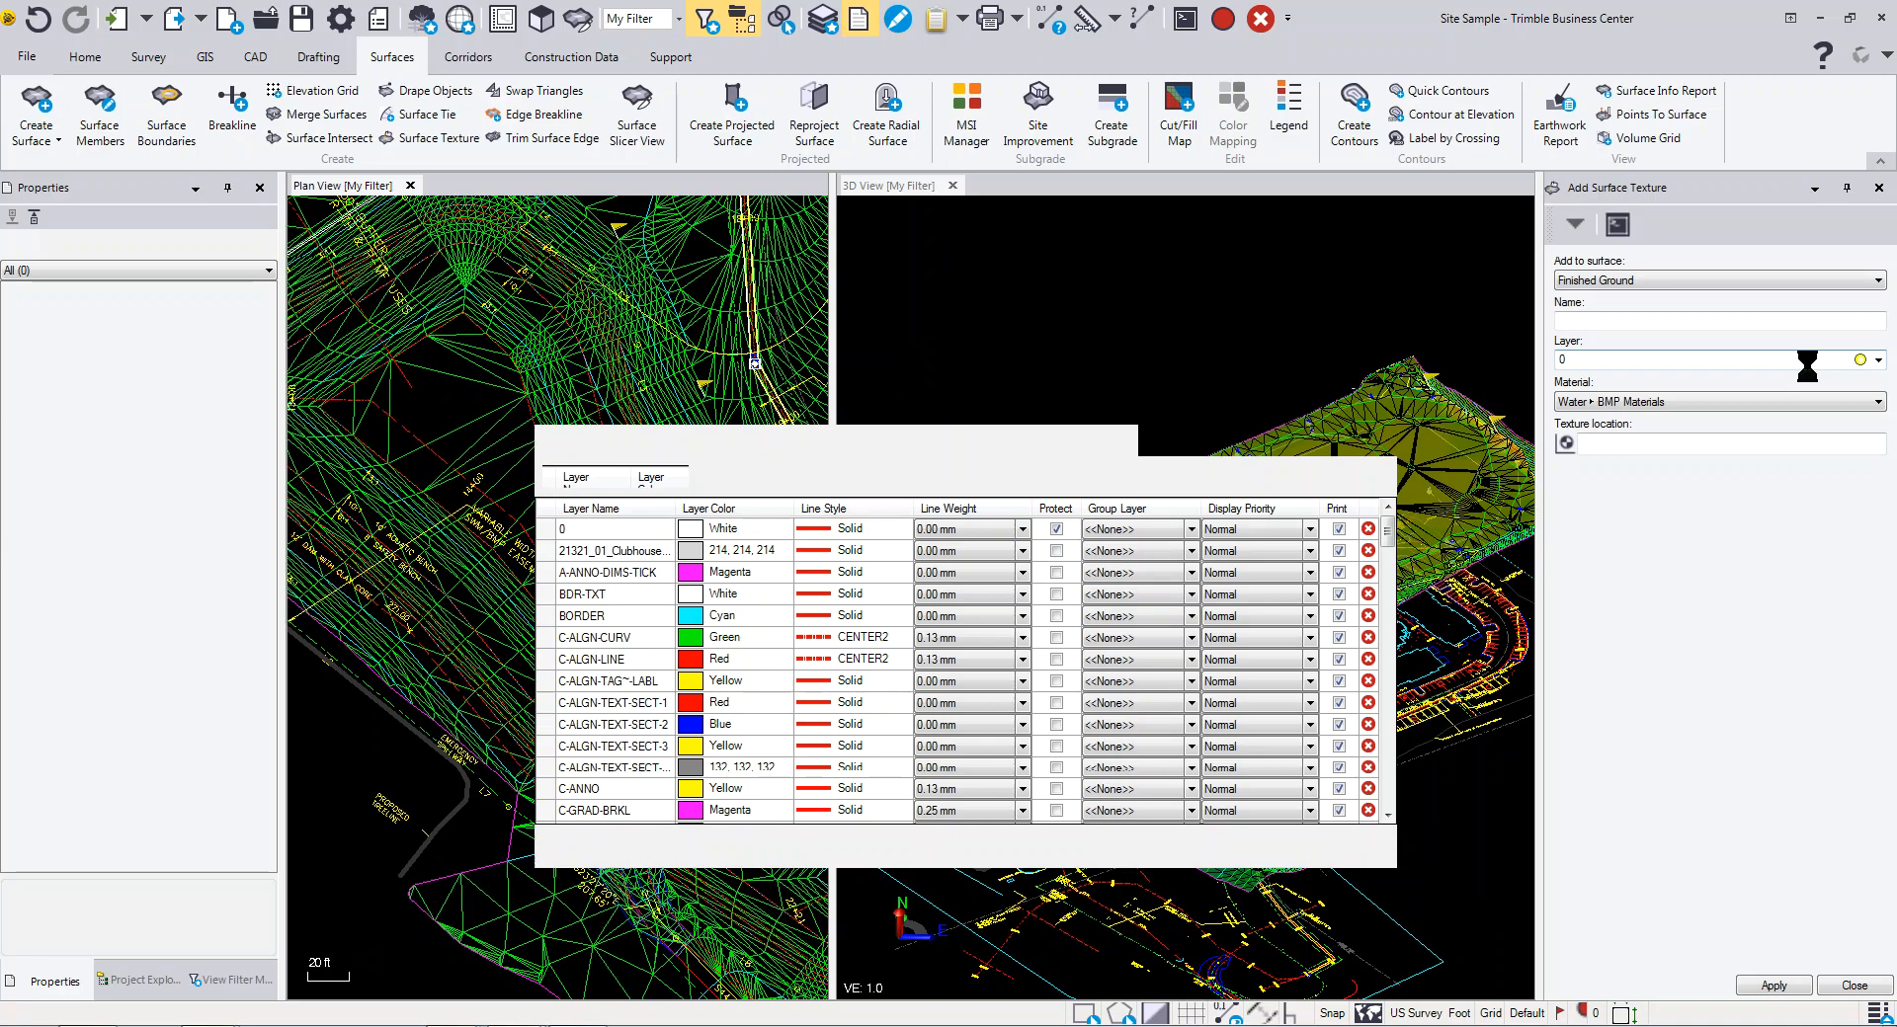
type("Textures")
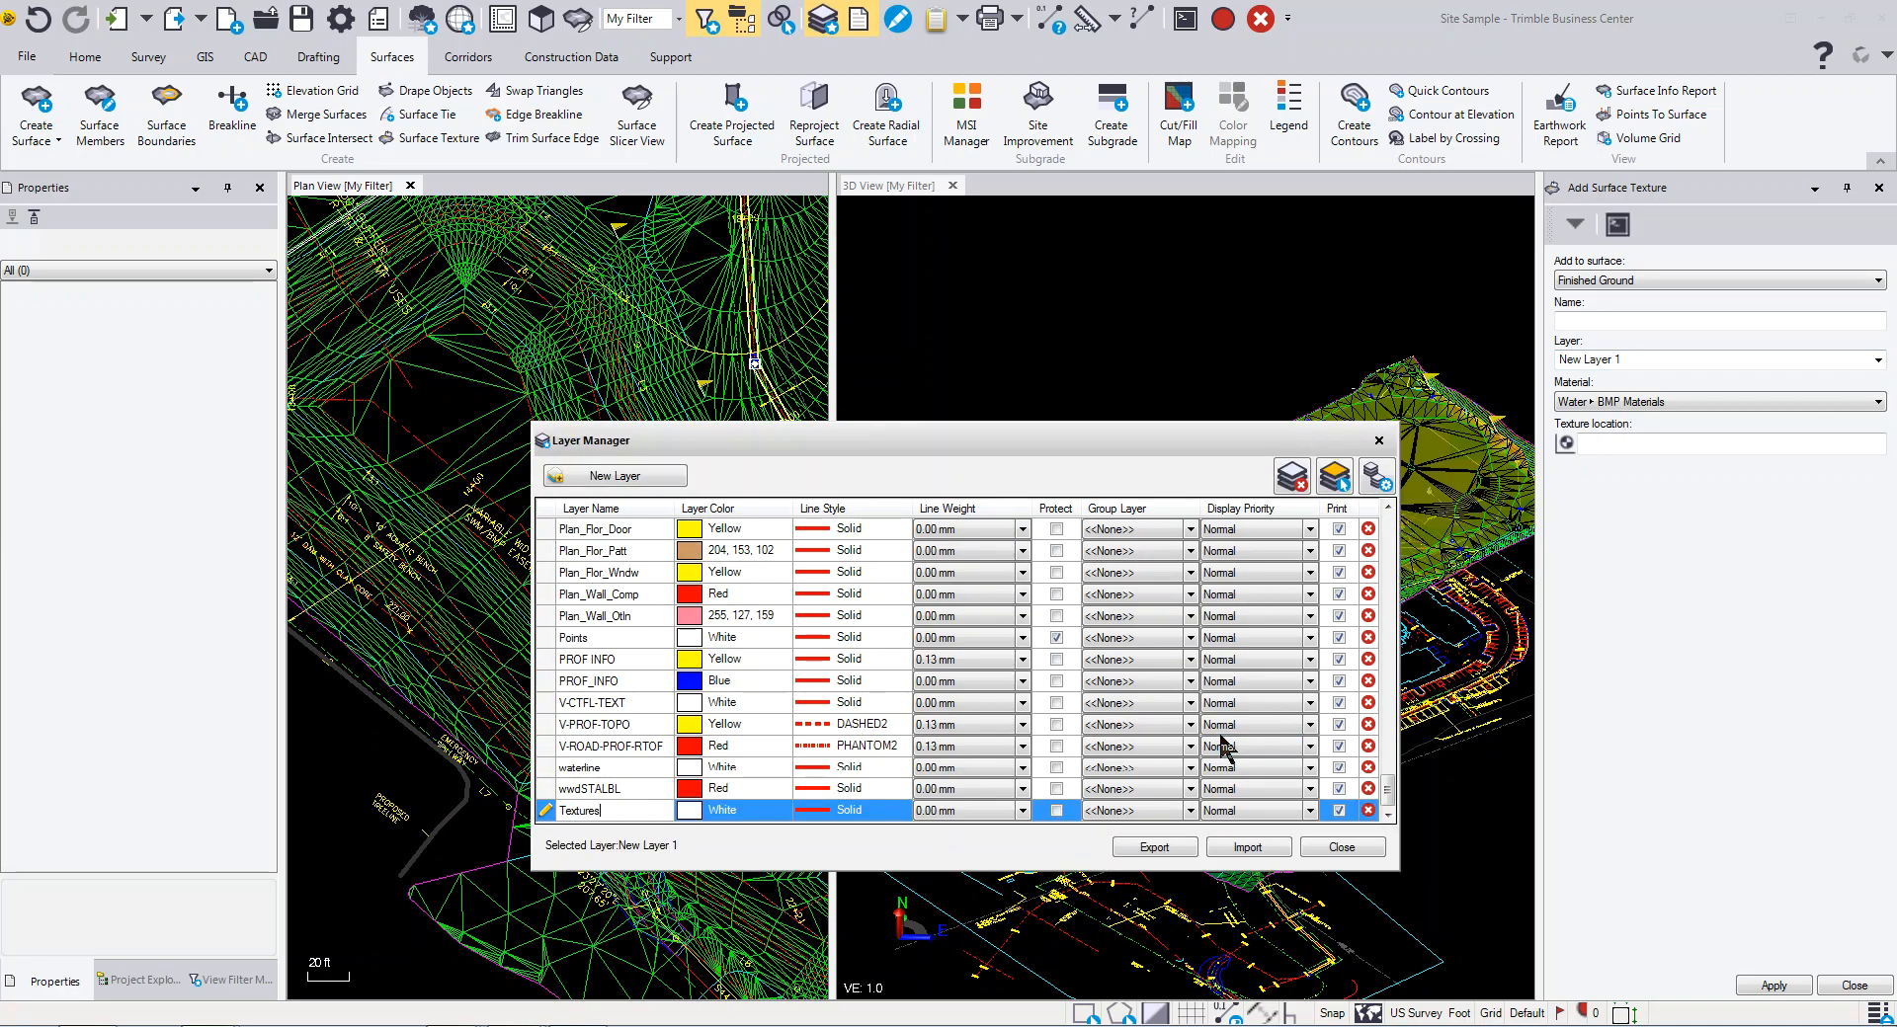
left_click(1336, 848)
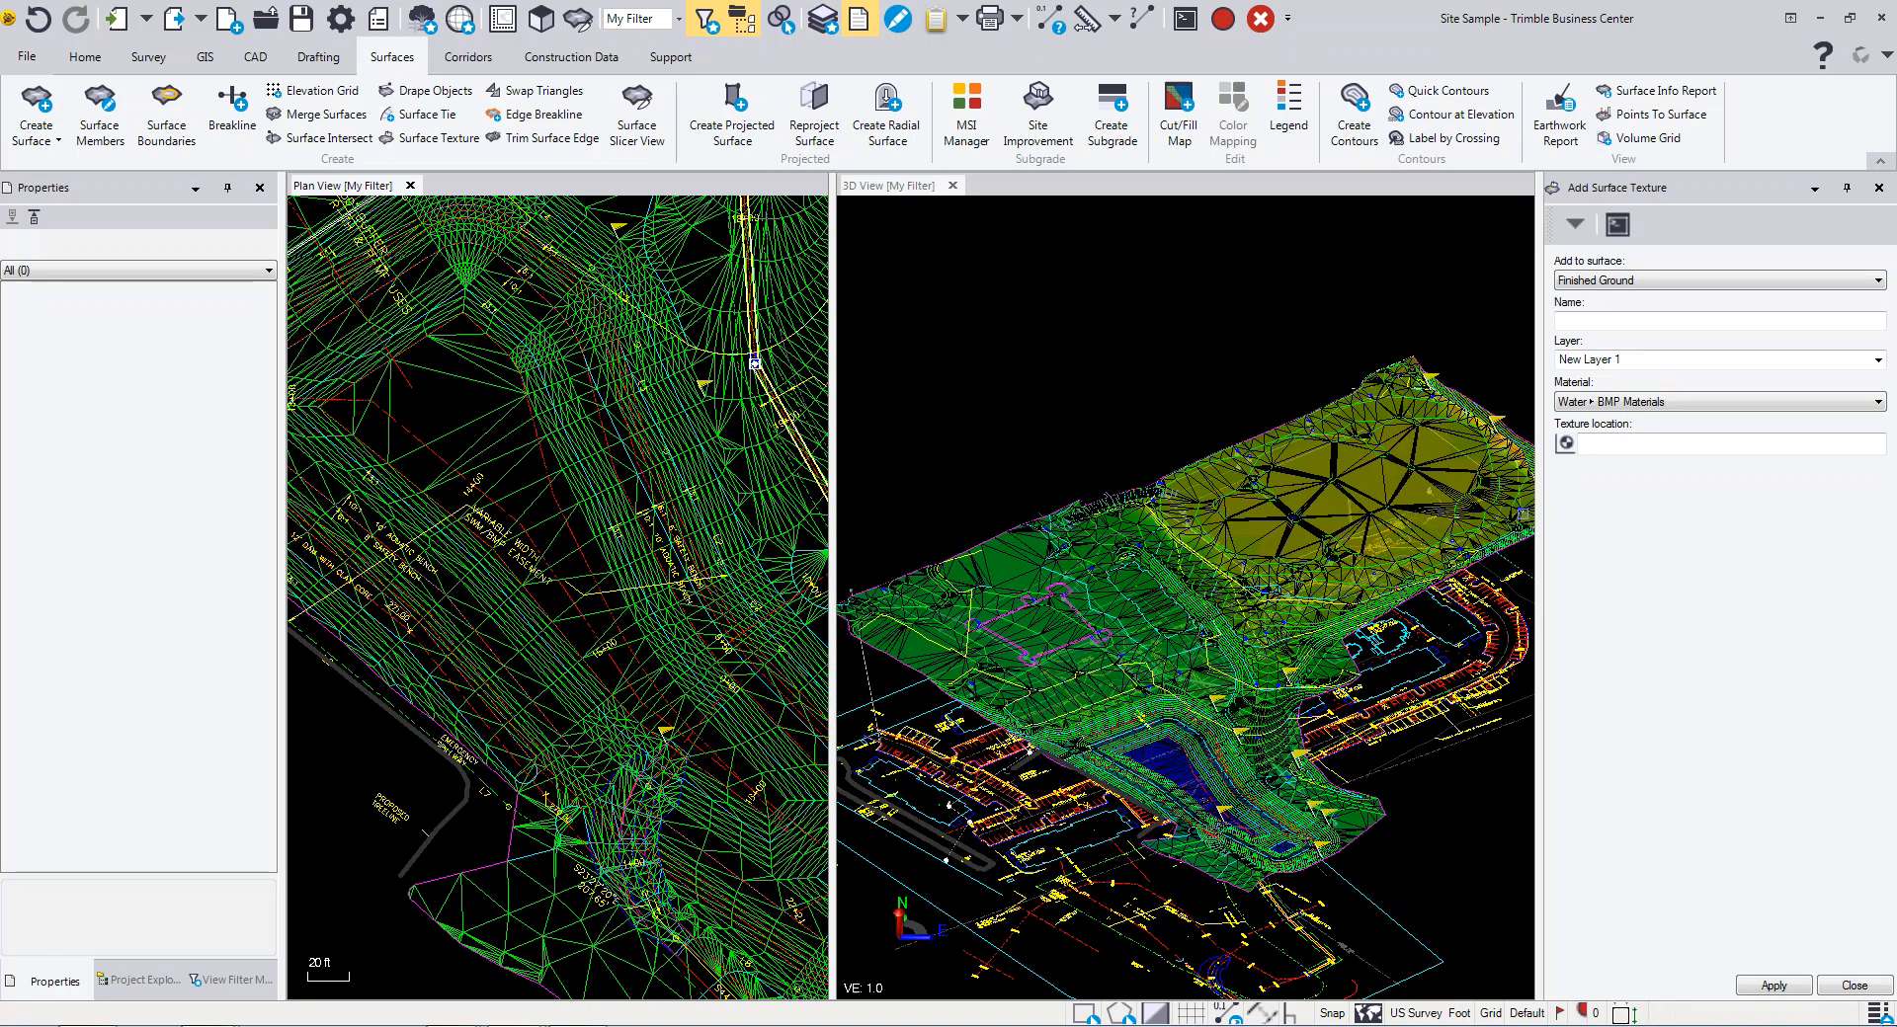
Step: Name the surface texture Water, apply it to the Finished Ground surface, and close the command
left_click(1610, 321)
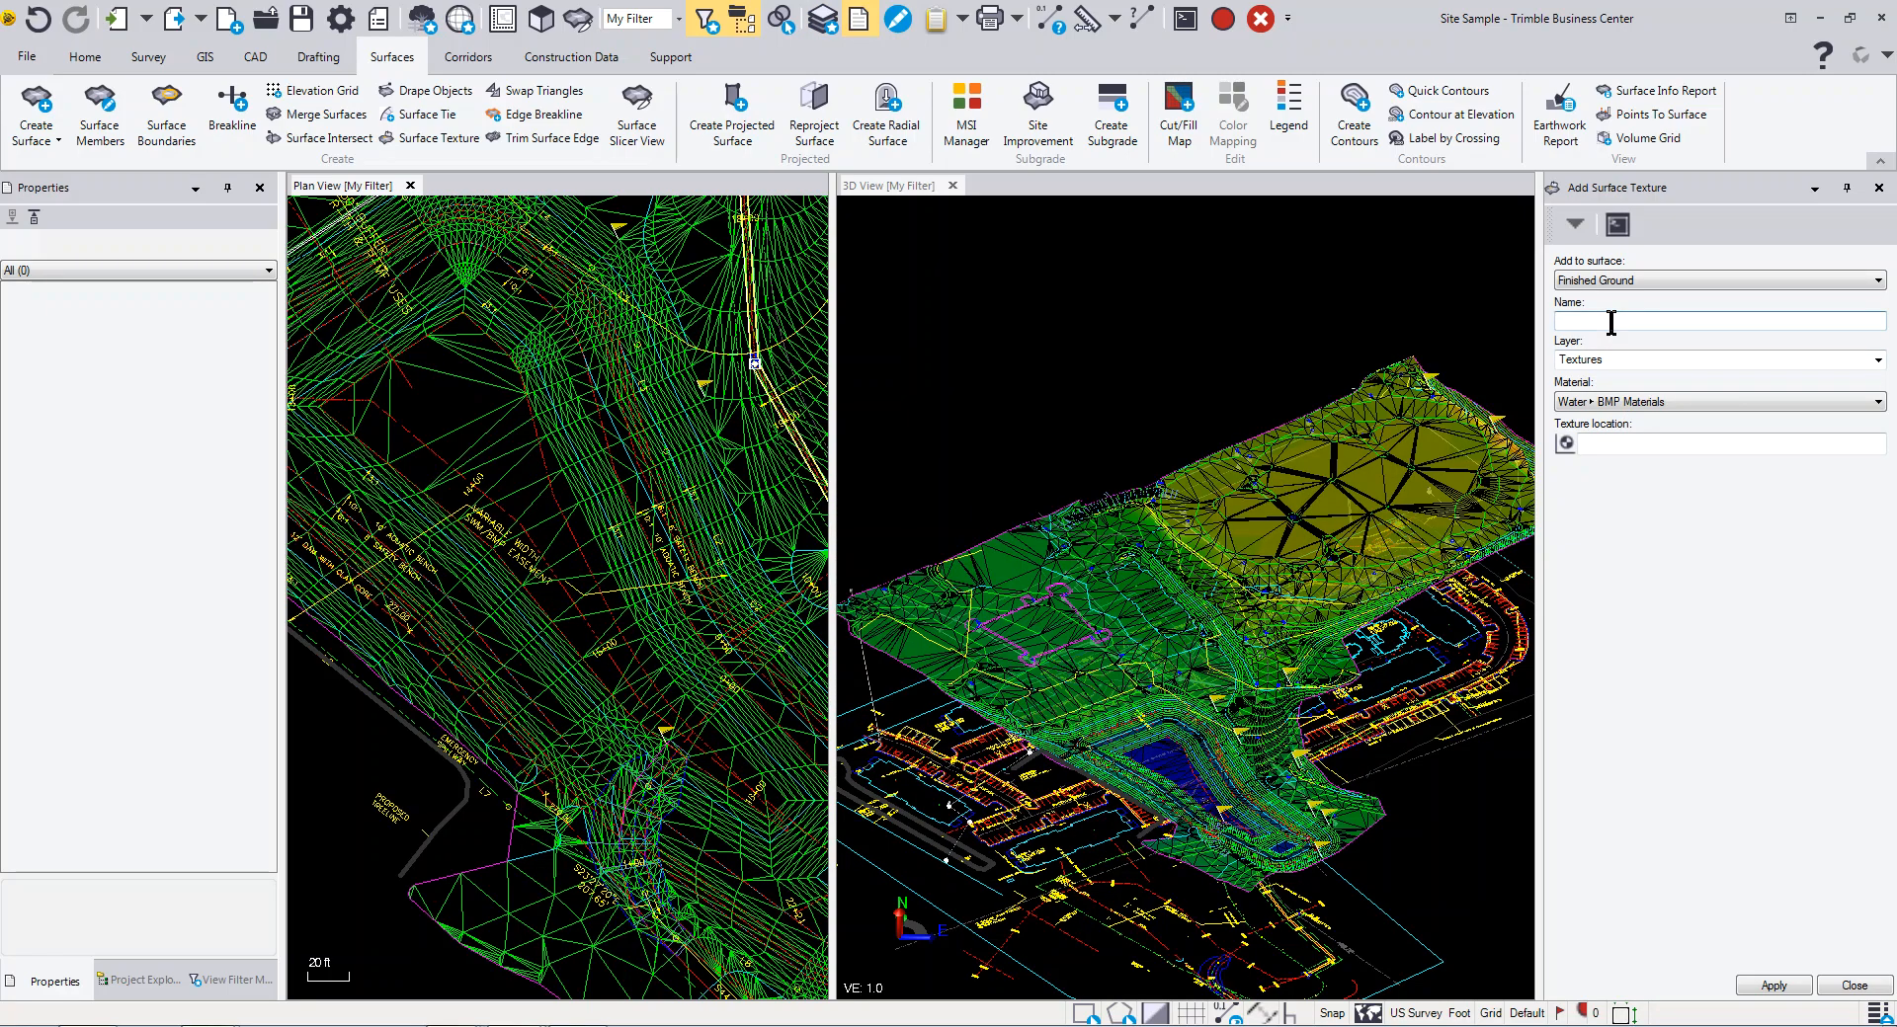
type("Water")
left_click(1628, 441)
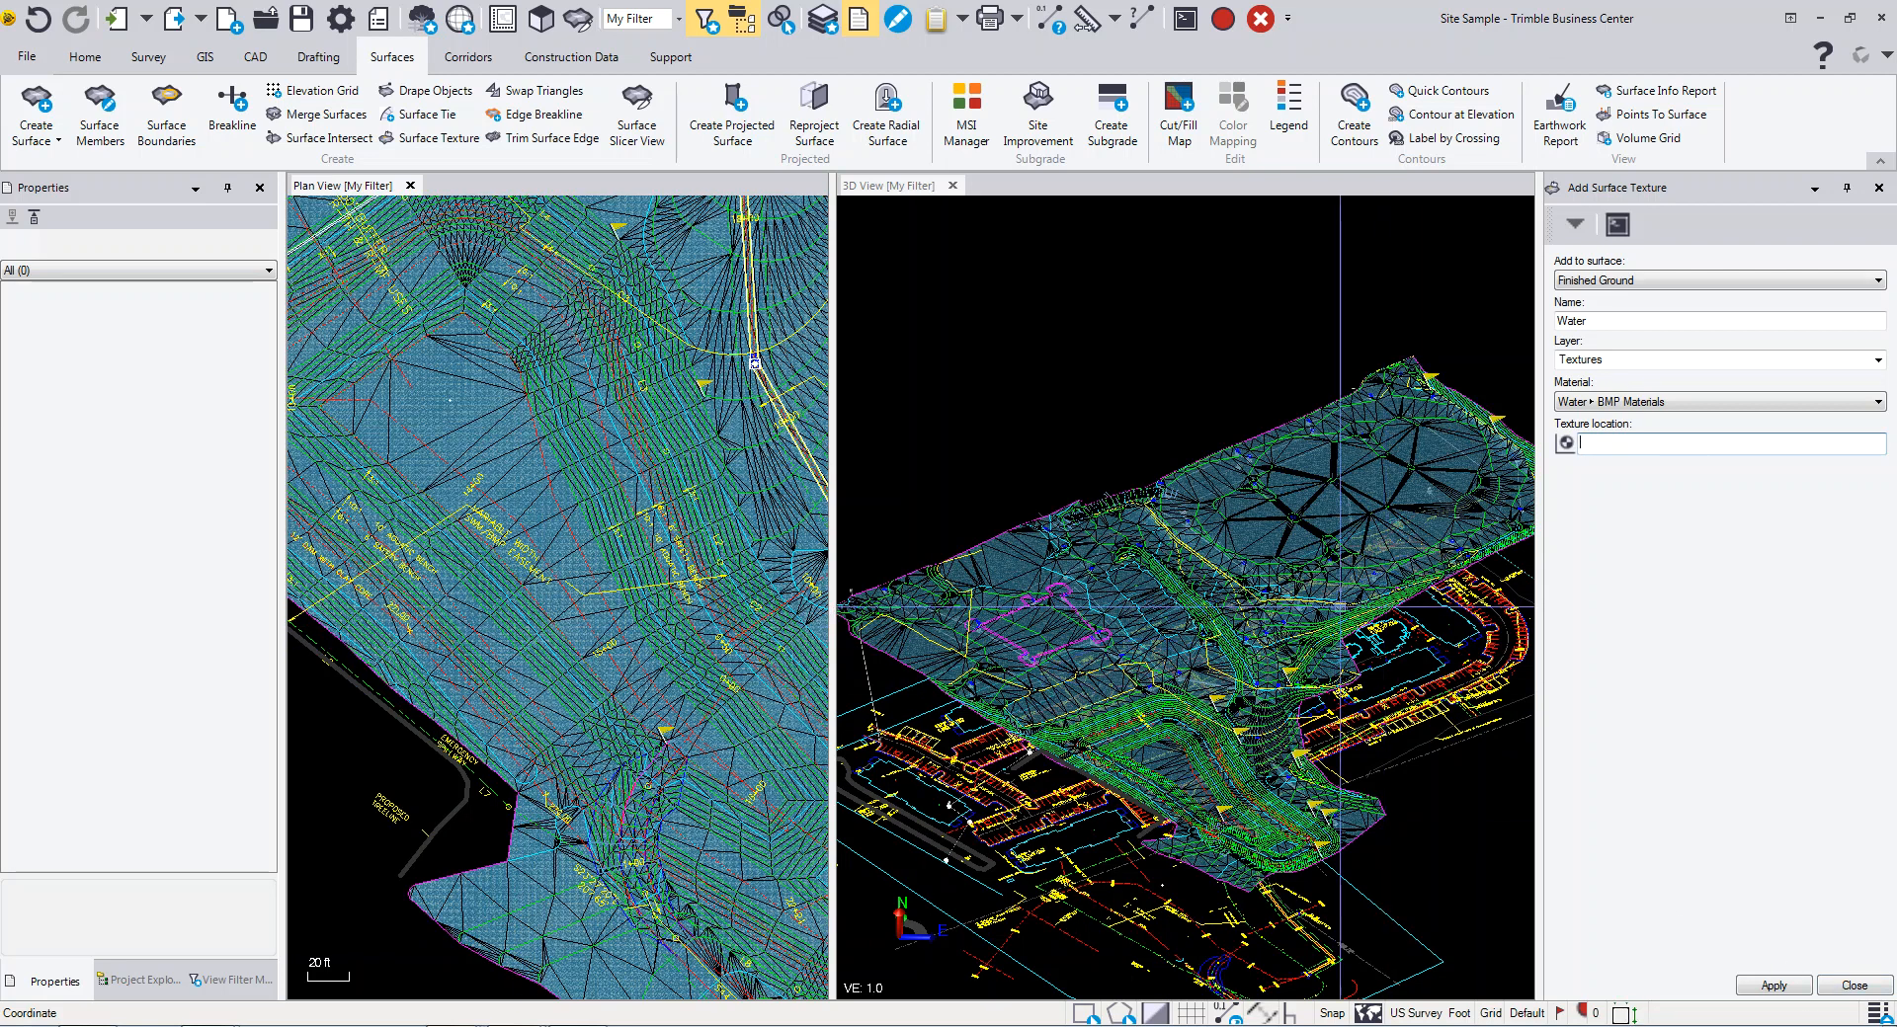
left_click(1854, 985)
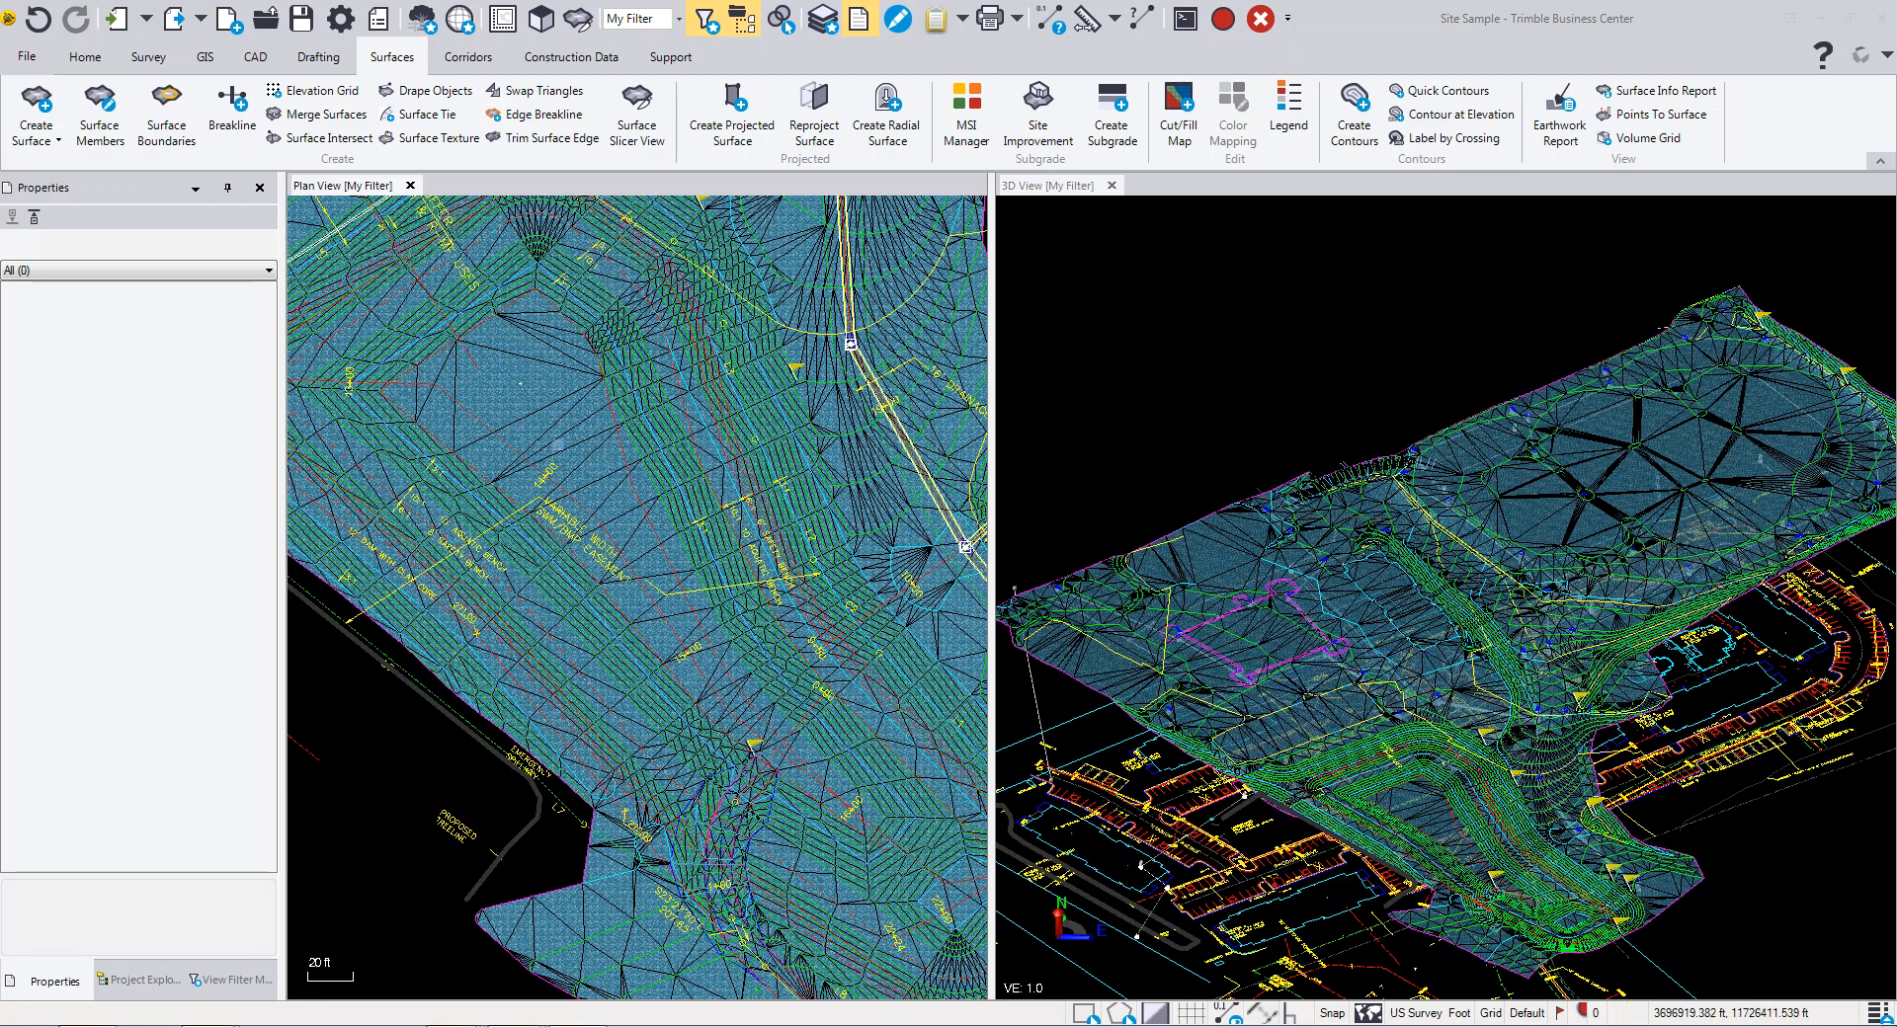
Step: Convert the closed inner pond contour polyline to a linestring and set its surface sharpness to Sharp and texture boundary
left_click(654, 483)
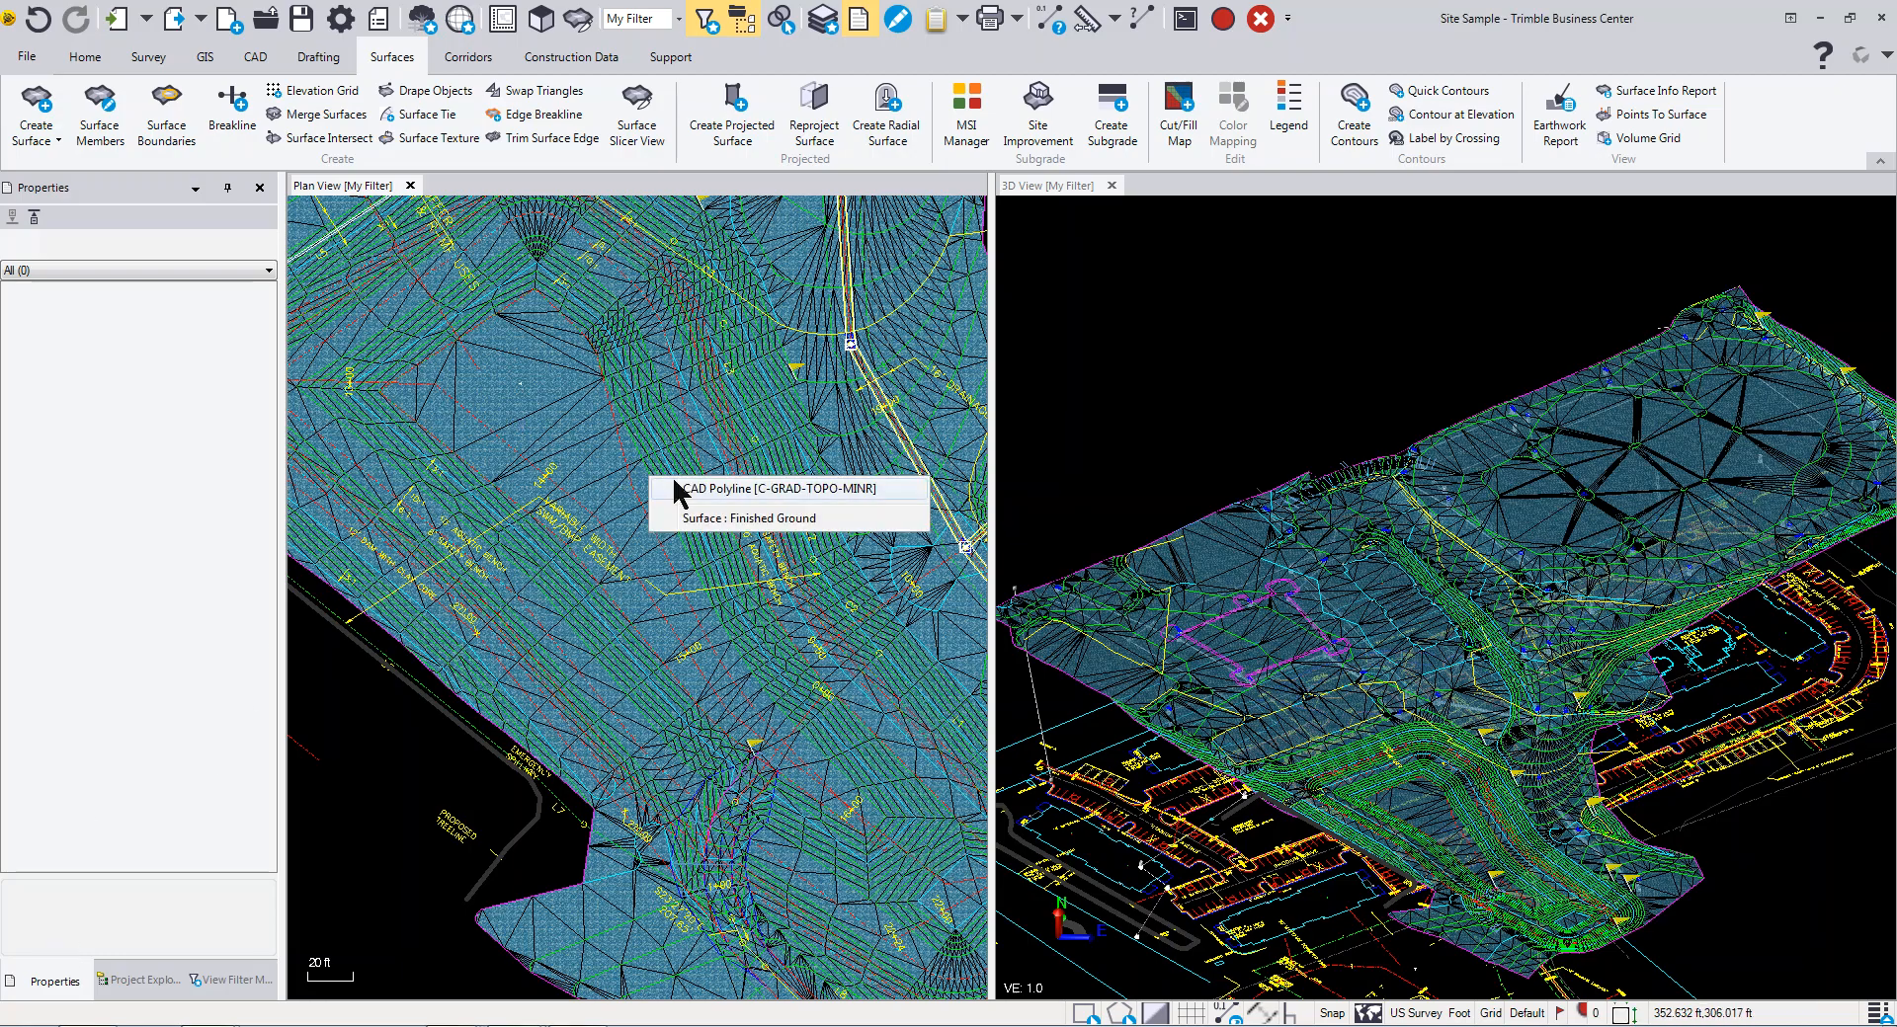
left_click(680, 490)
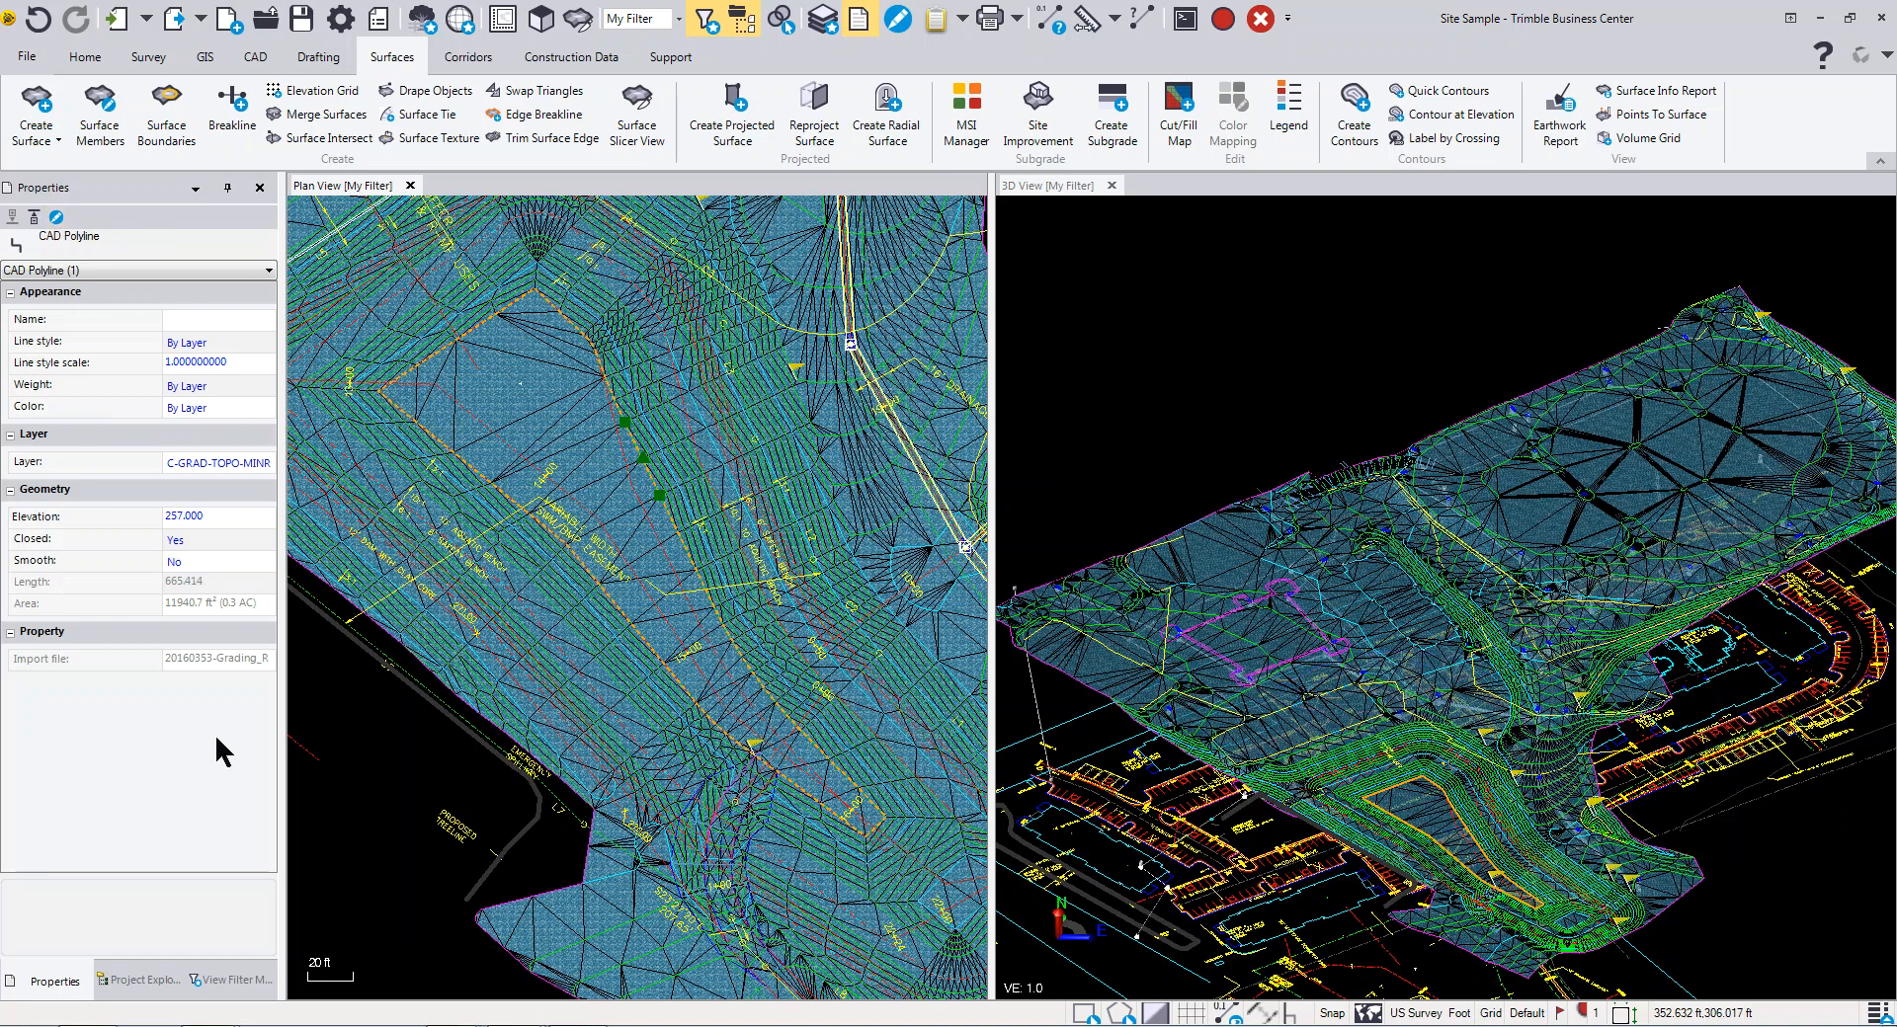
left_click(57, 217)
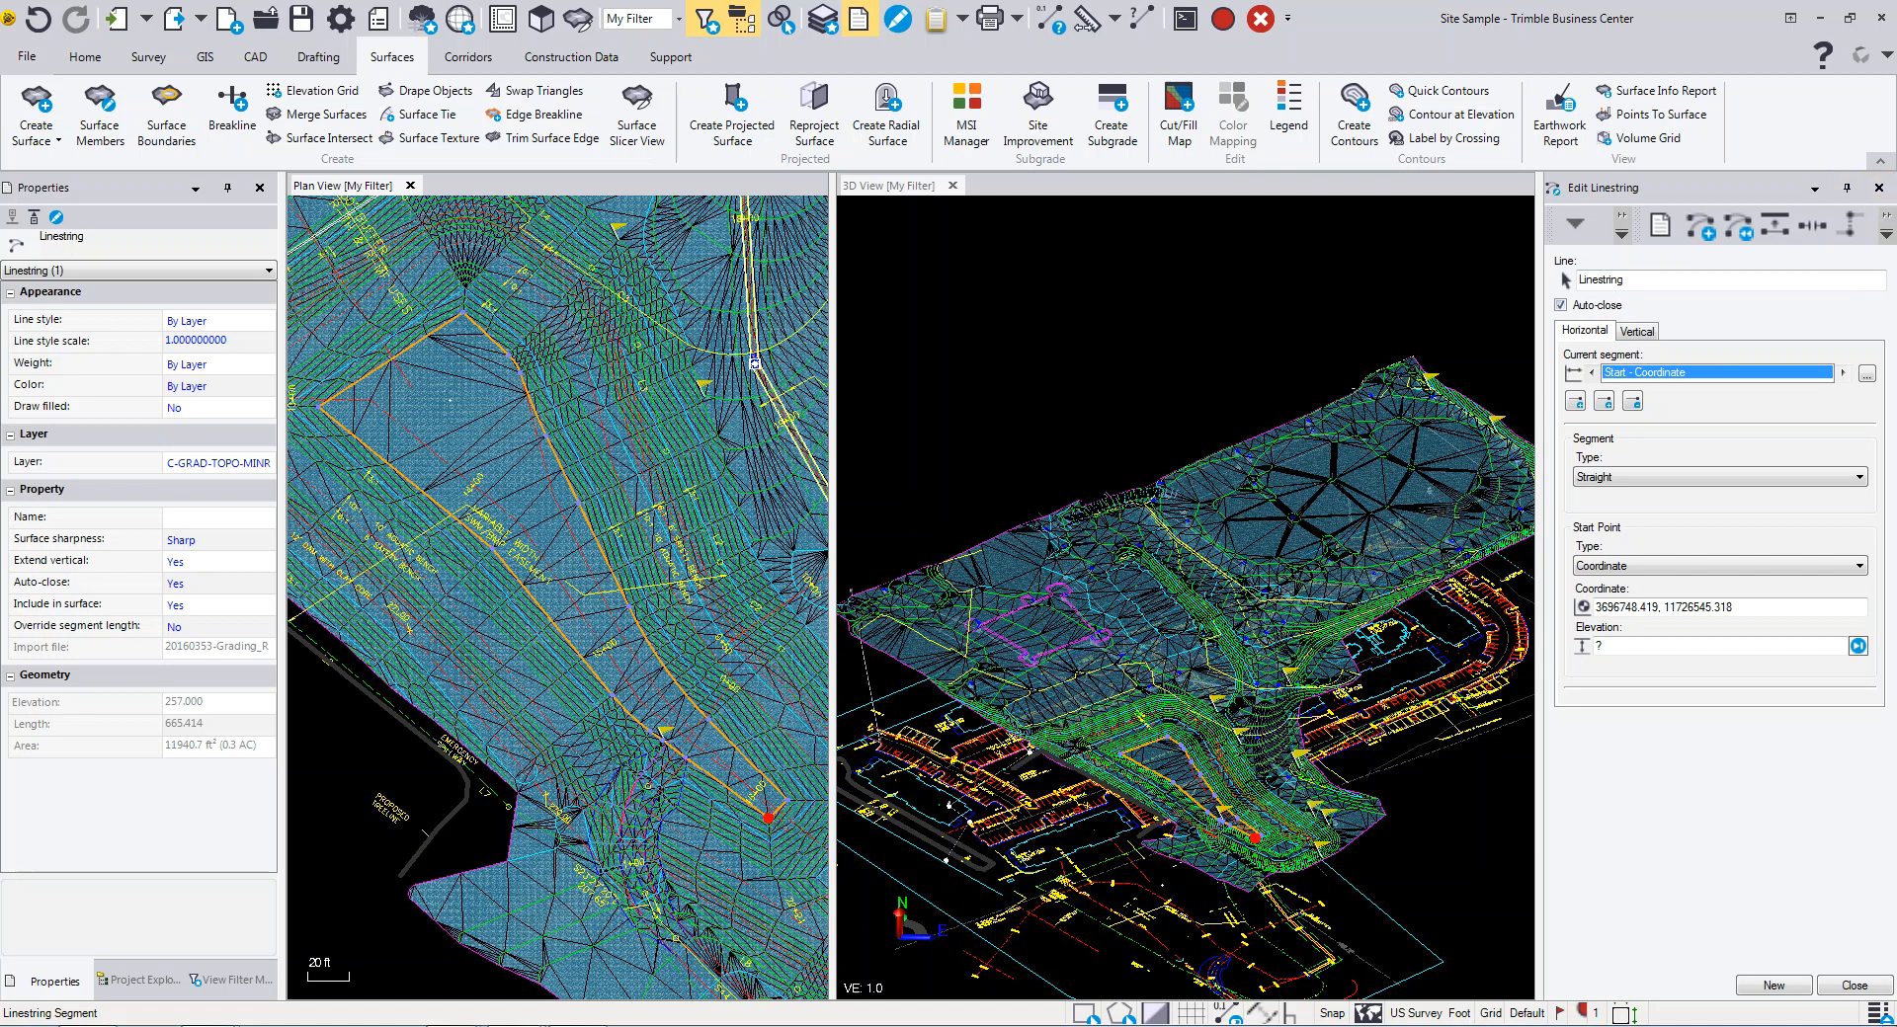
left_click(1855, 985)
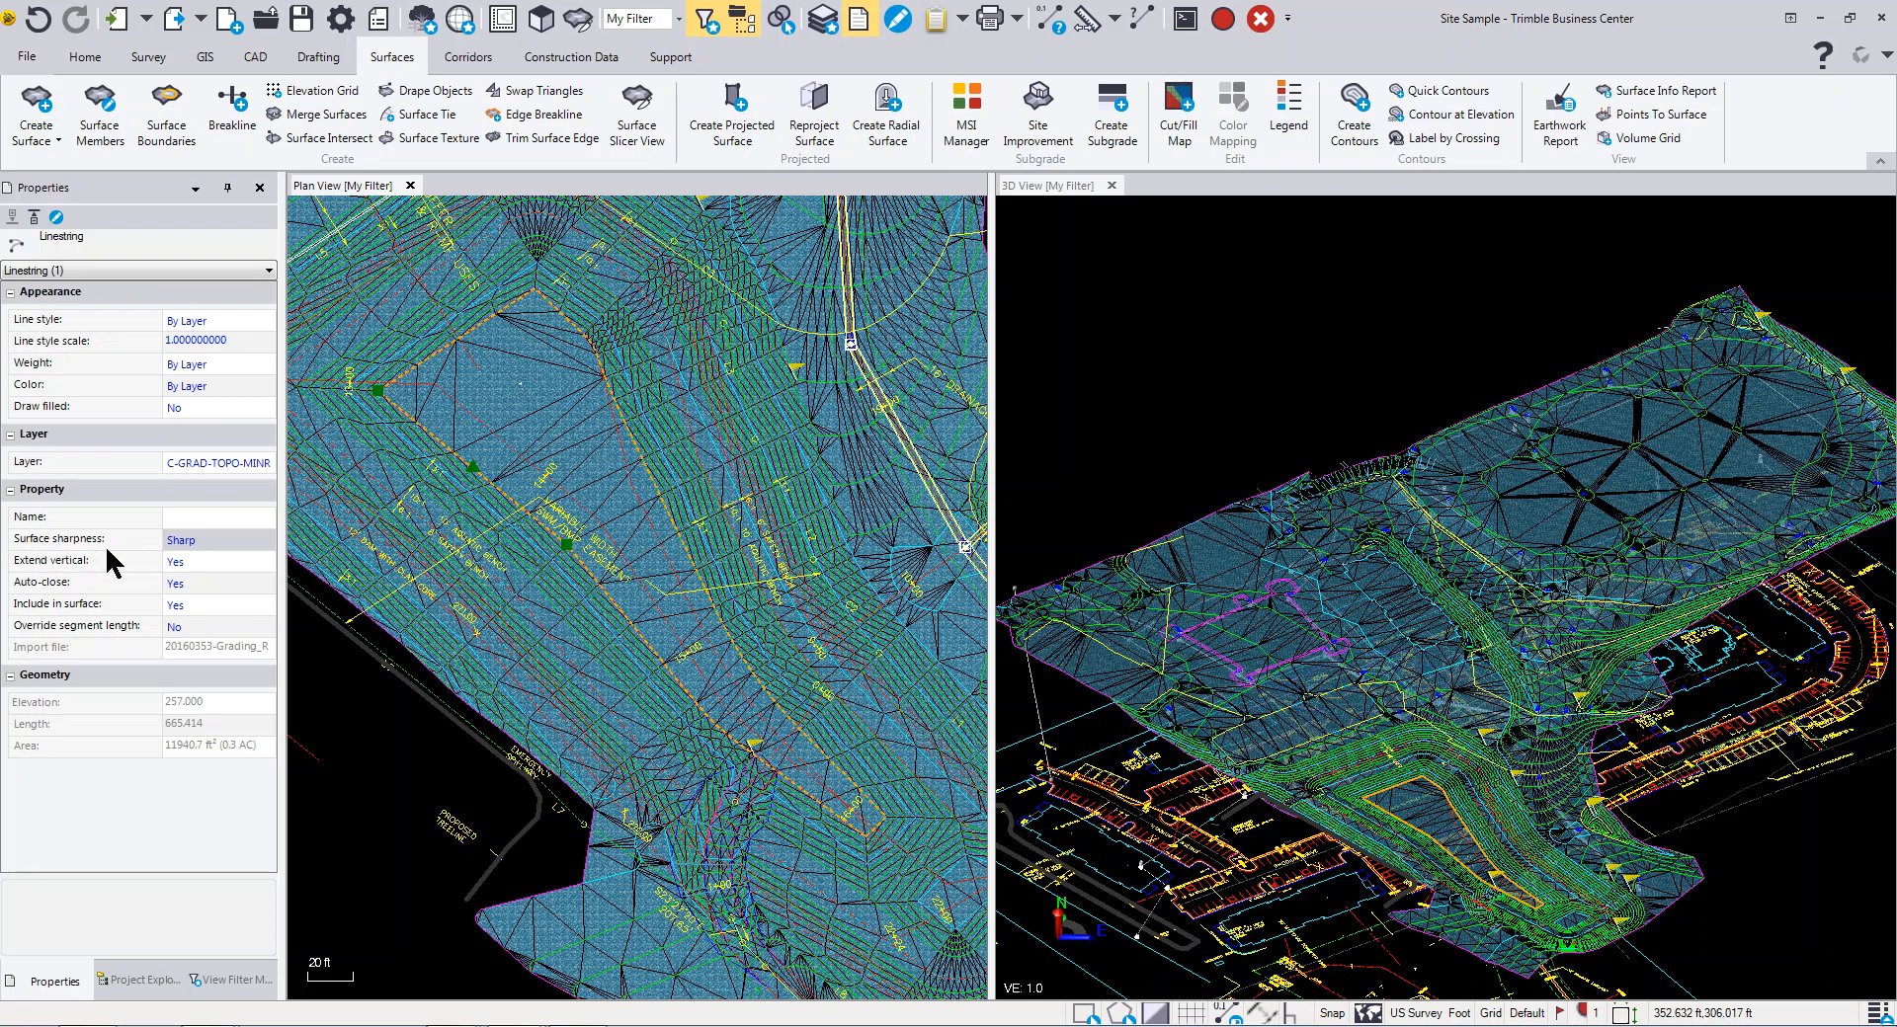
left_click(226, 548)
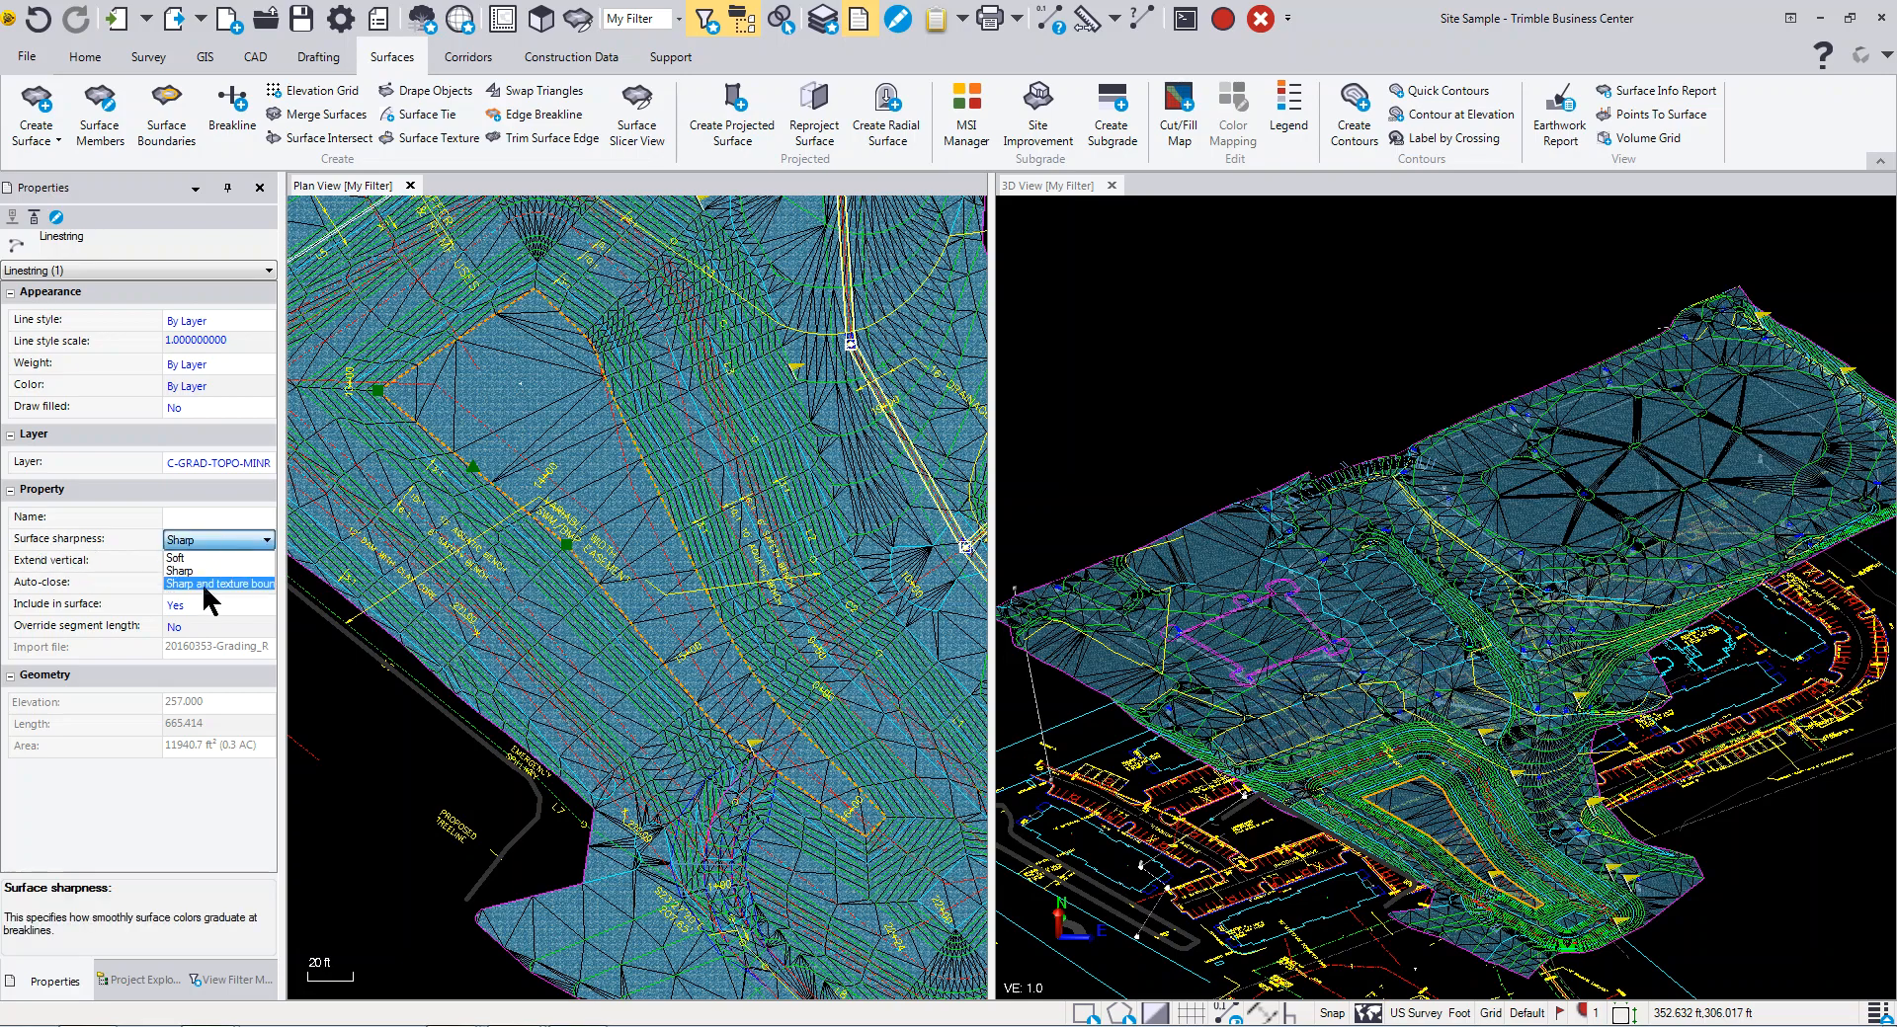
left_click(205, 584)
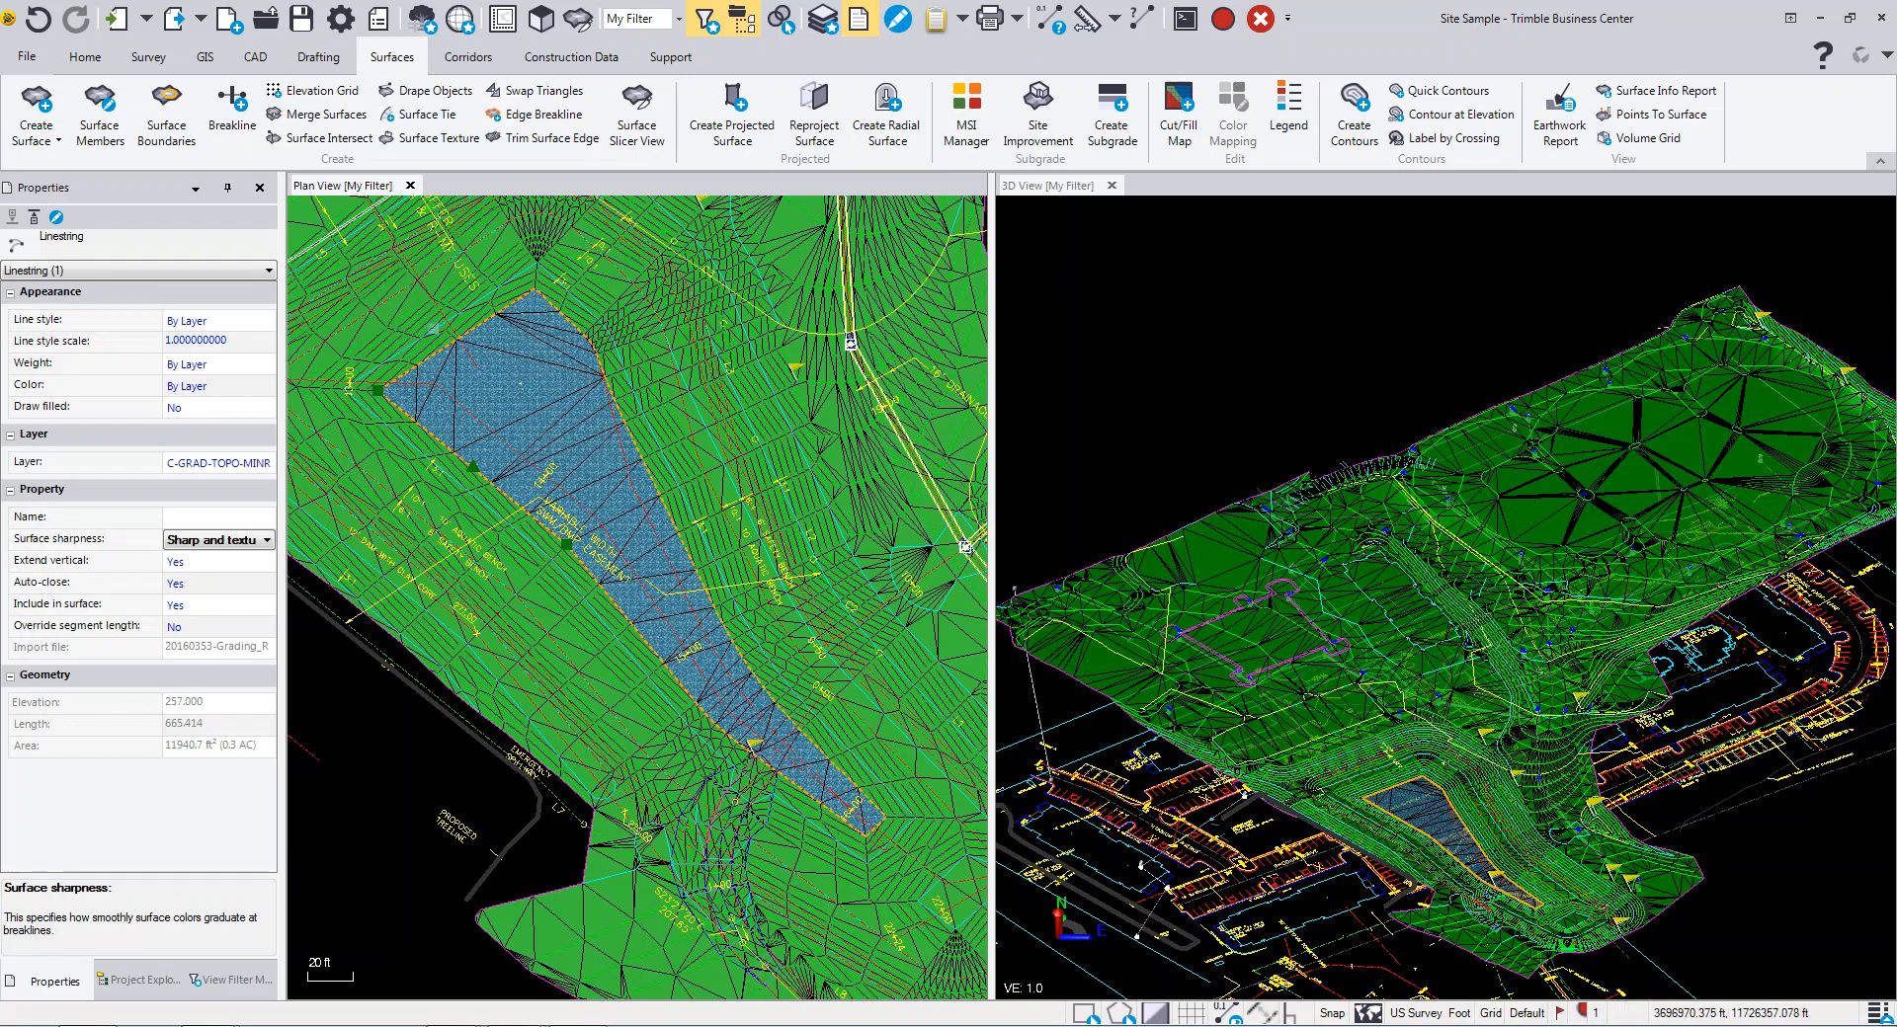
Step: Review the Finished Ground surface's plan and 3D display properties and inspect the water texture pattern inside the pond
left_click(410, 304)
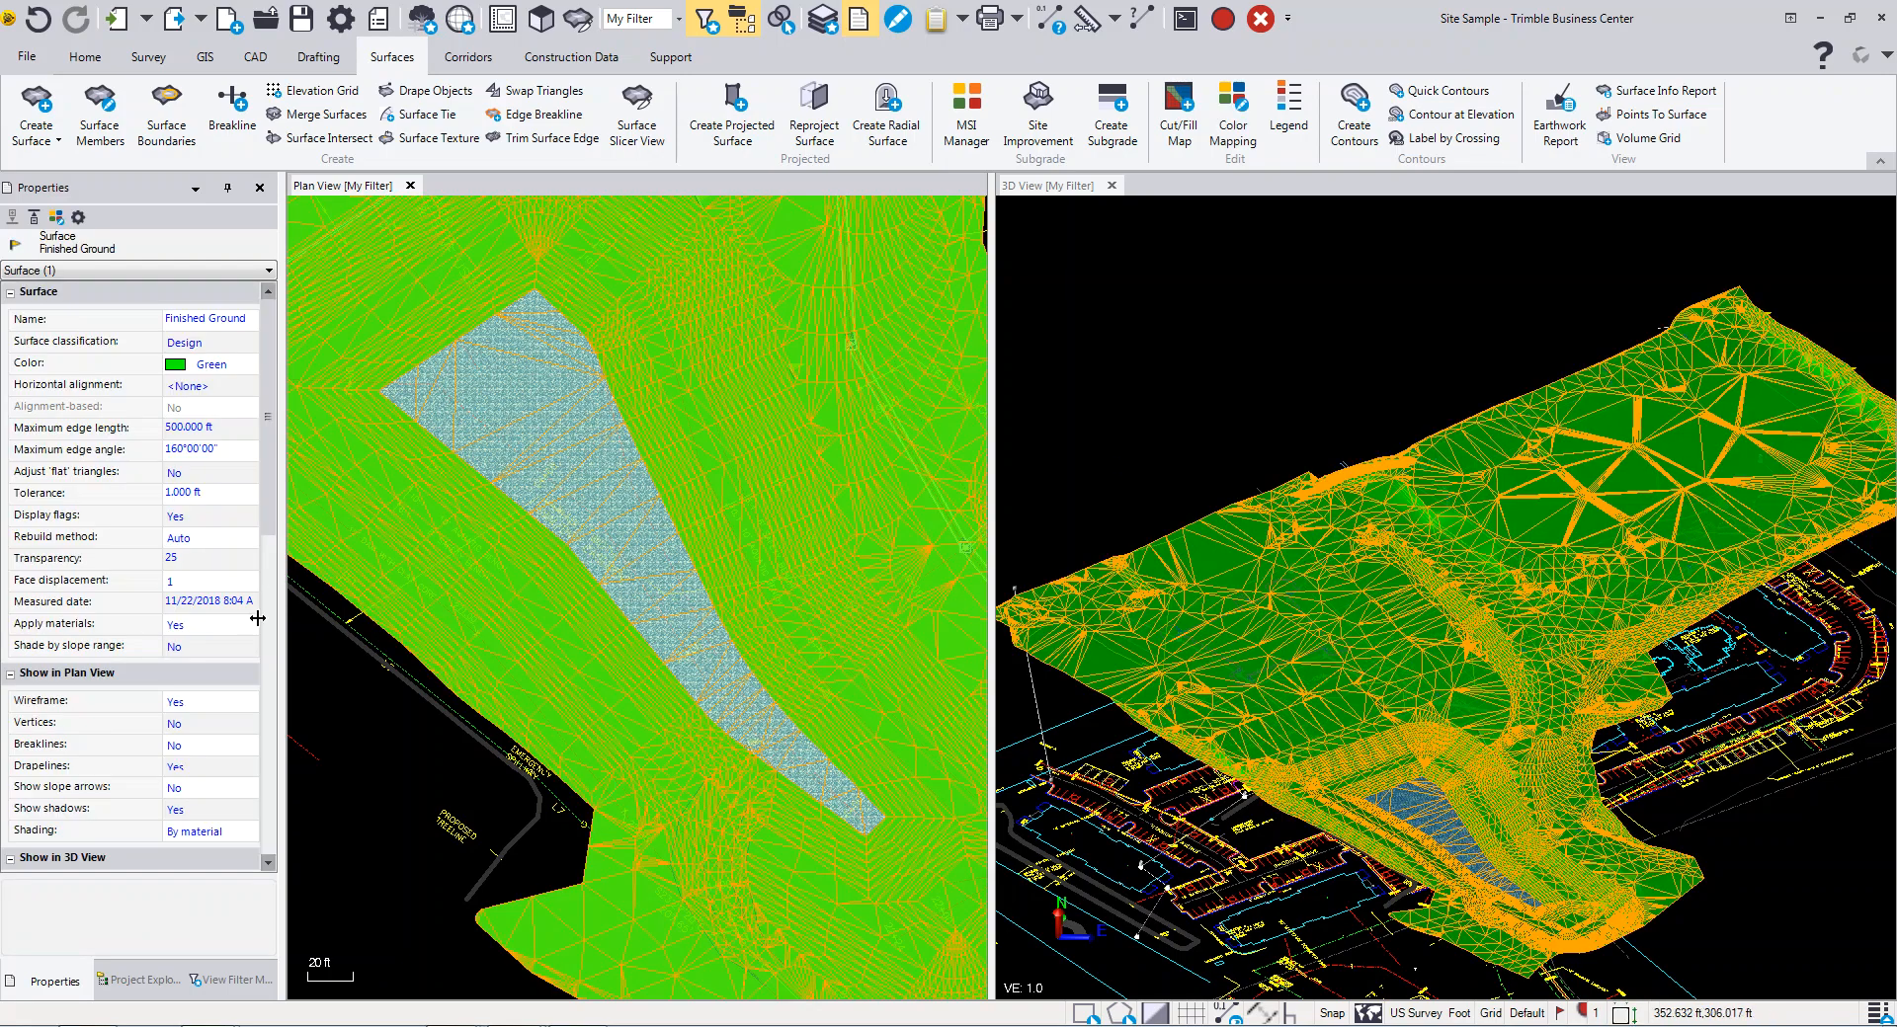
left_click_drag(271, 517, 270, 684)
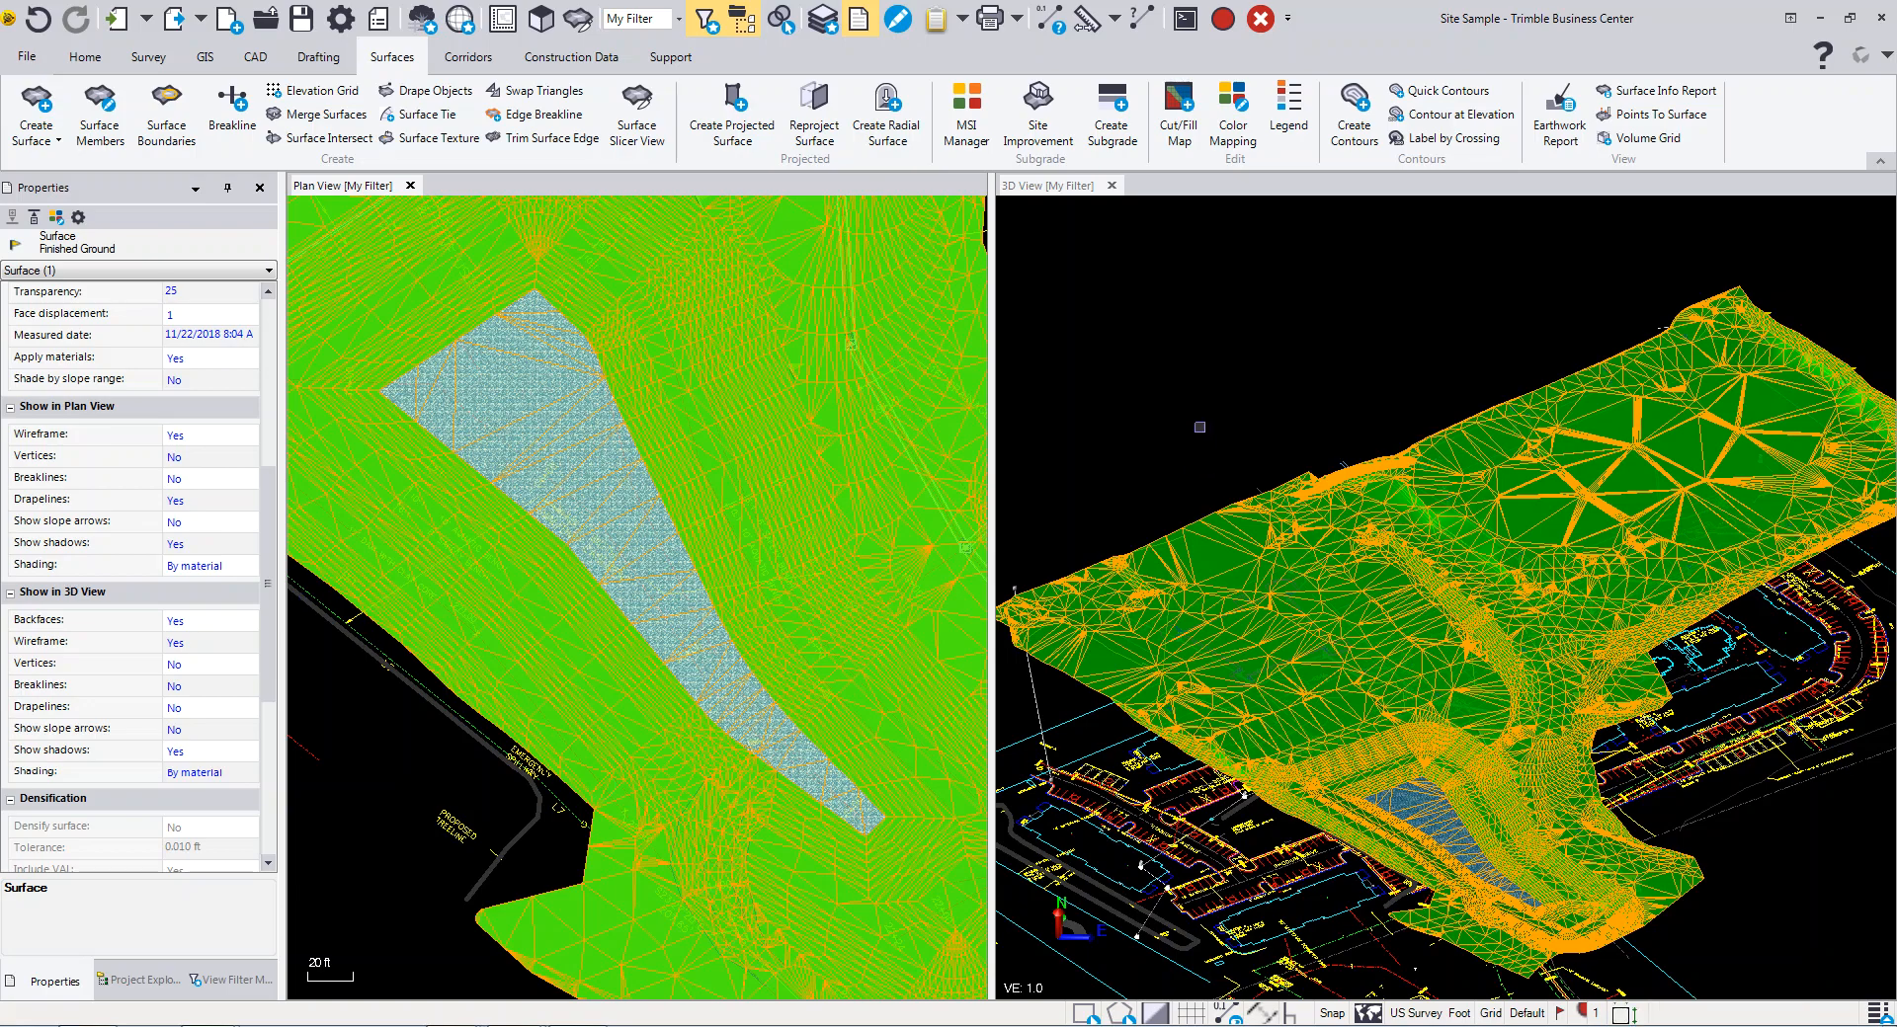
key("Escape")
scroll(1446, 863, "up", 2)
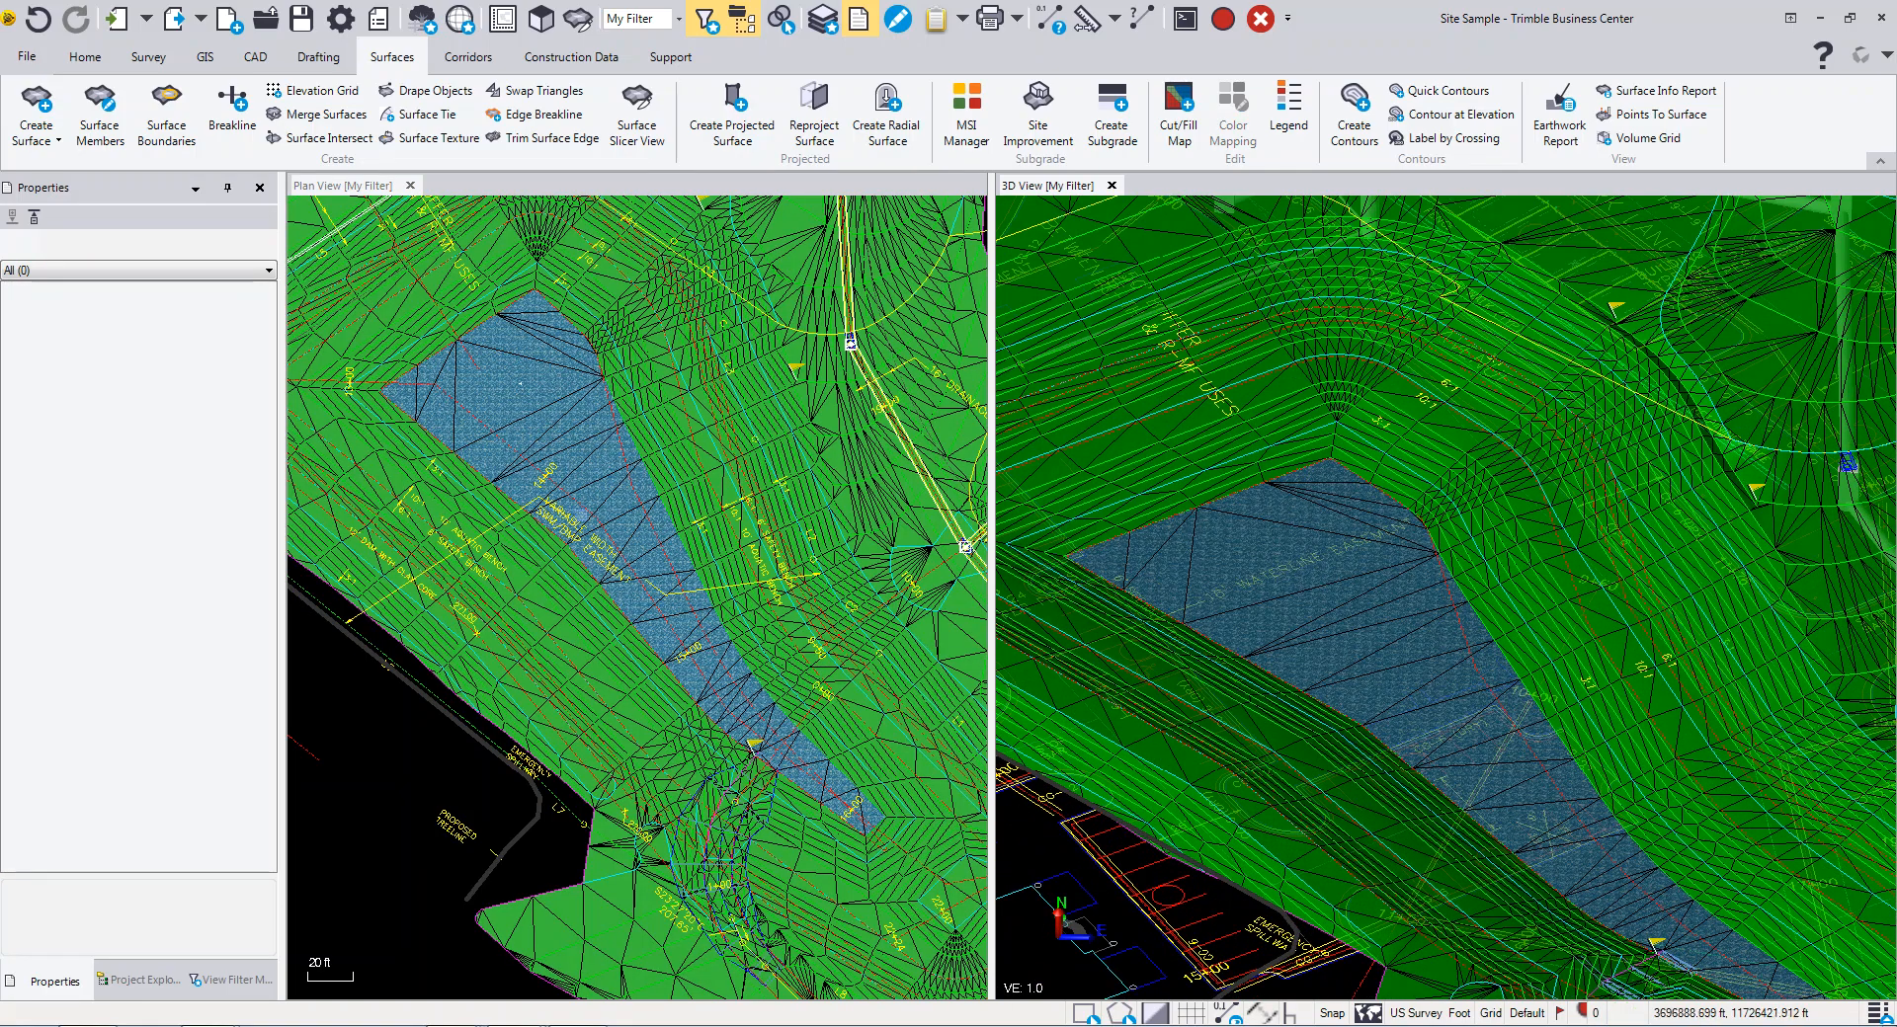
scroll(578, 497, "up", 2)
scroll(577, 497, "up", 3)
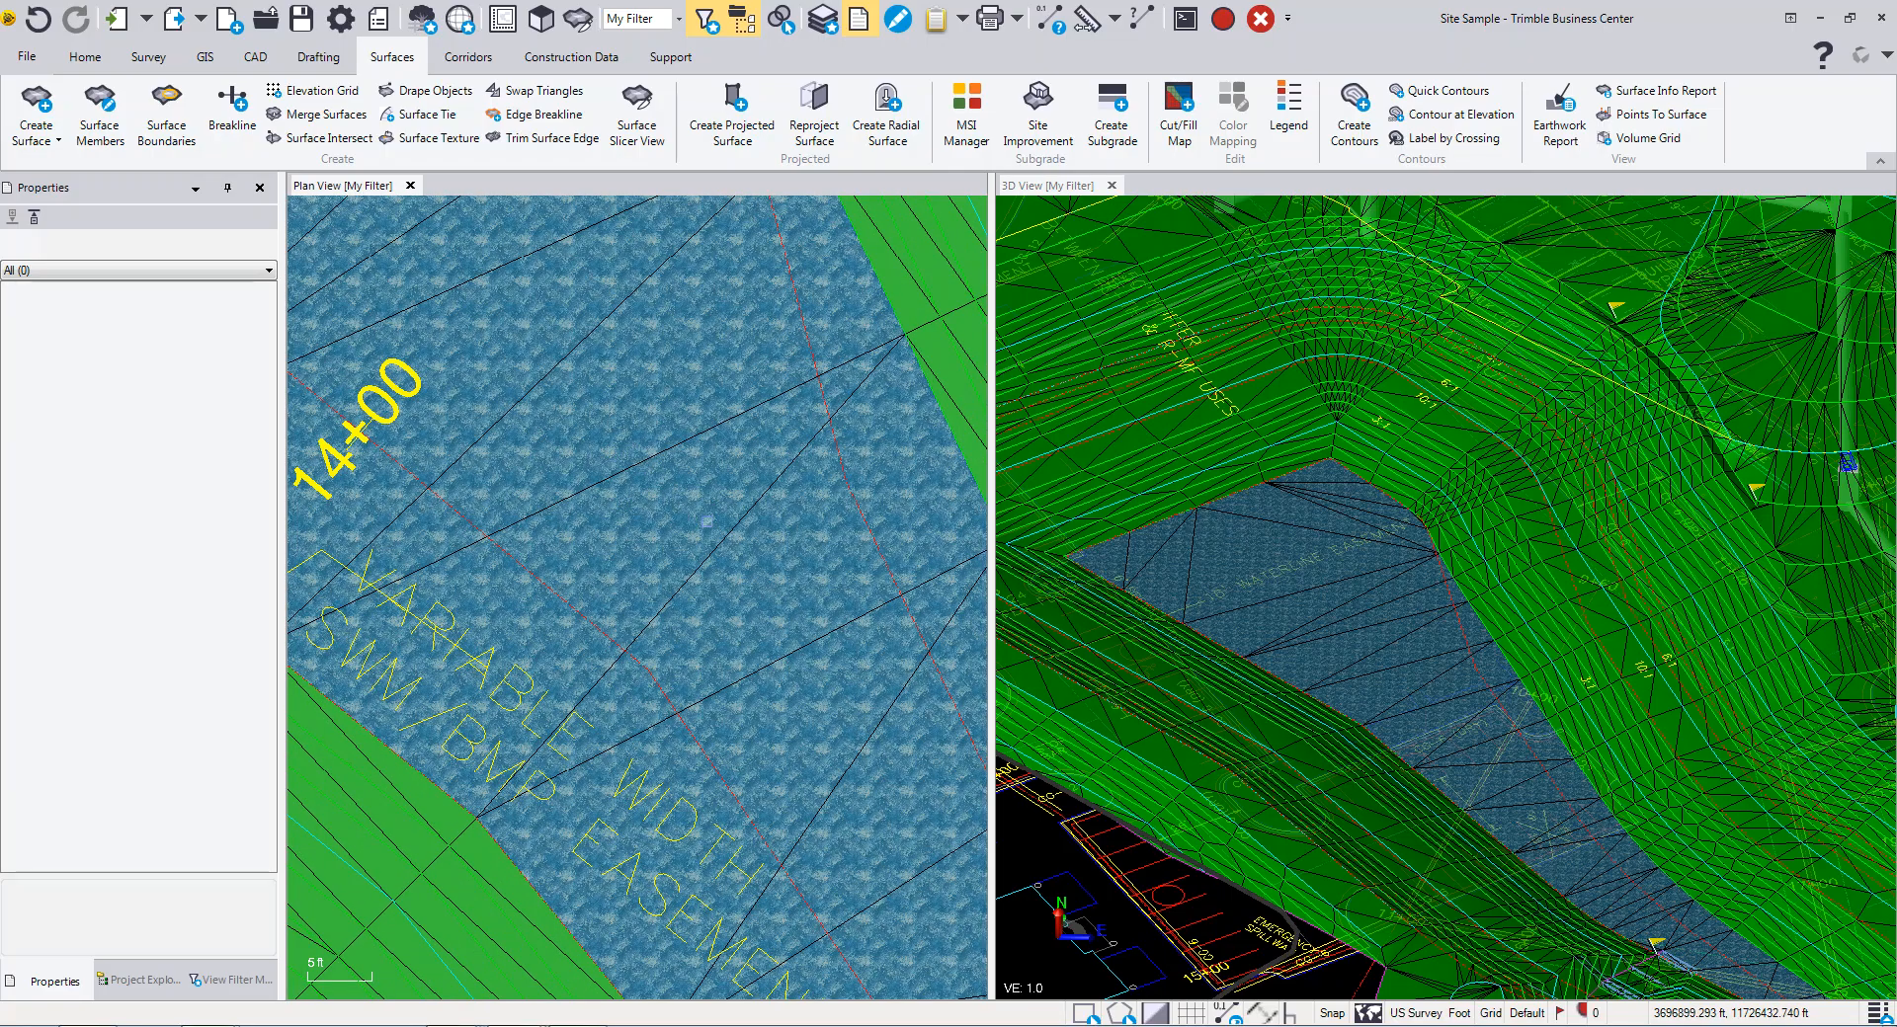
scroll(707, 521, "down", 2)
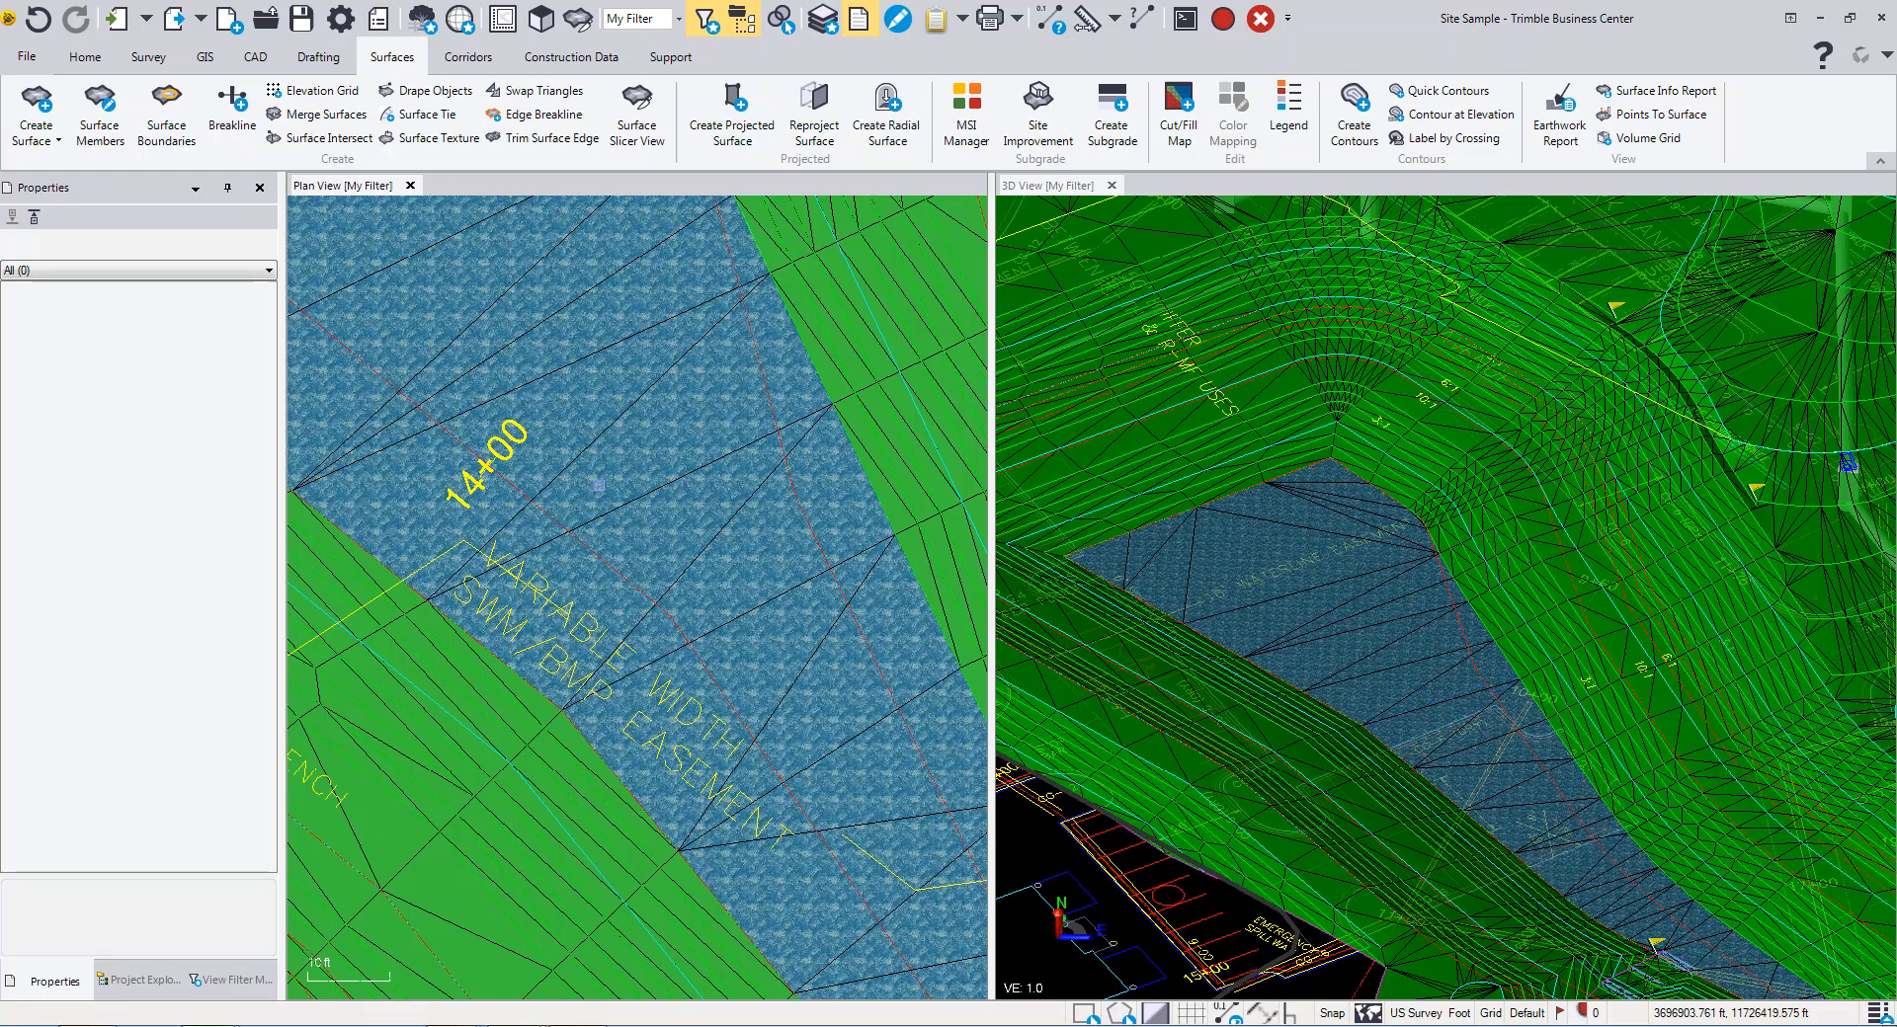
Step: Set the Water material's horizontal and vertical texture size to 10 and close the material manager
left_click(966, 111)
left_click(649, 377)
left_click(666, 393)
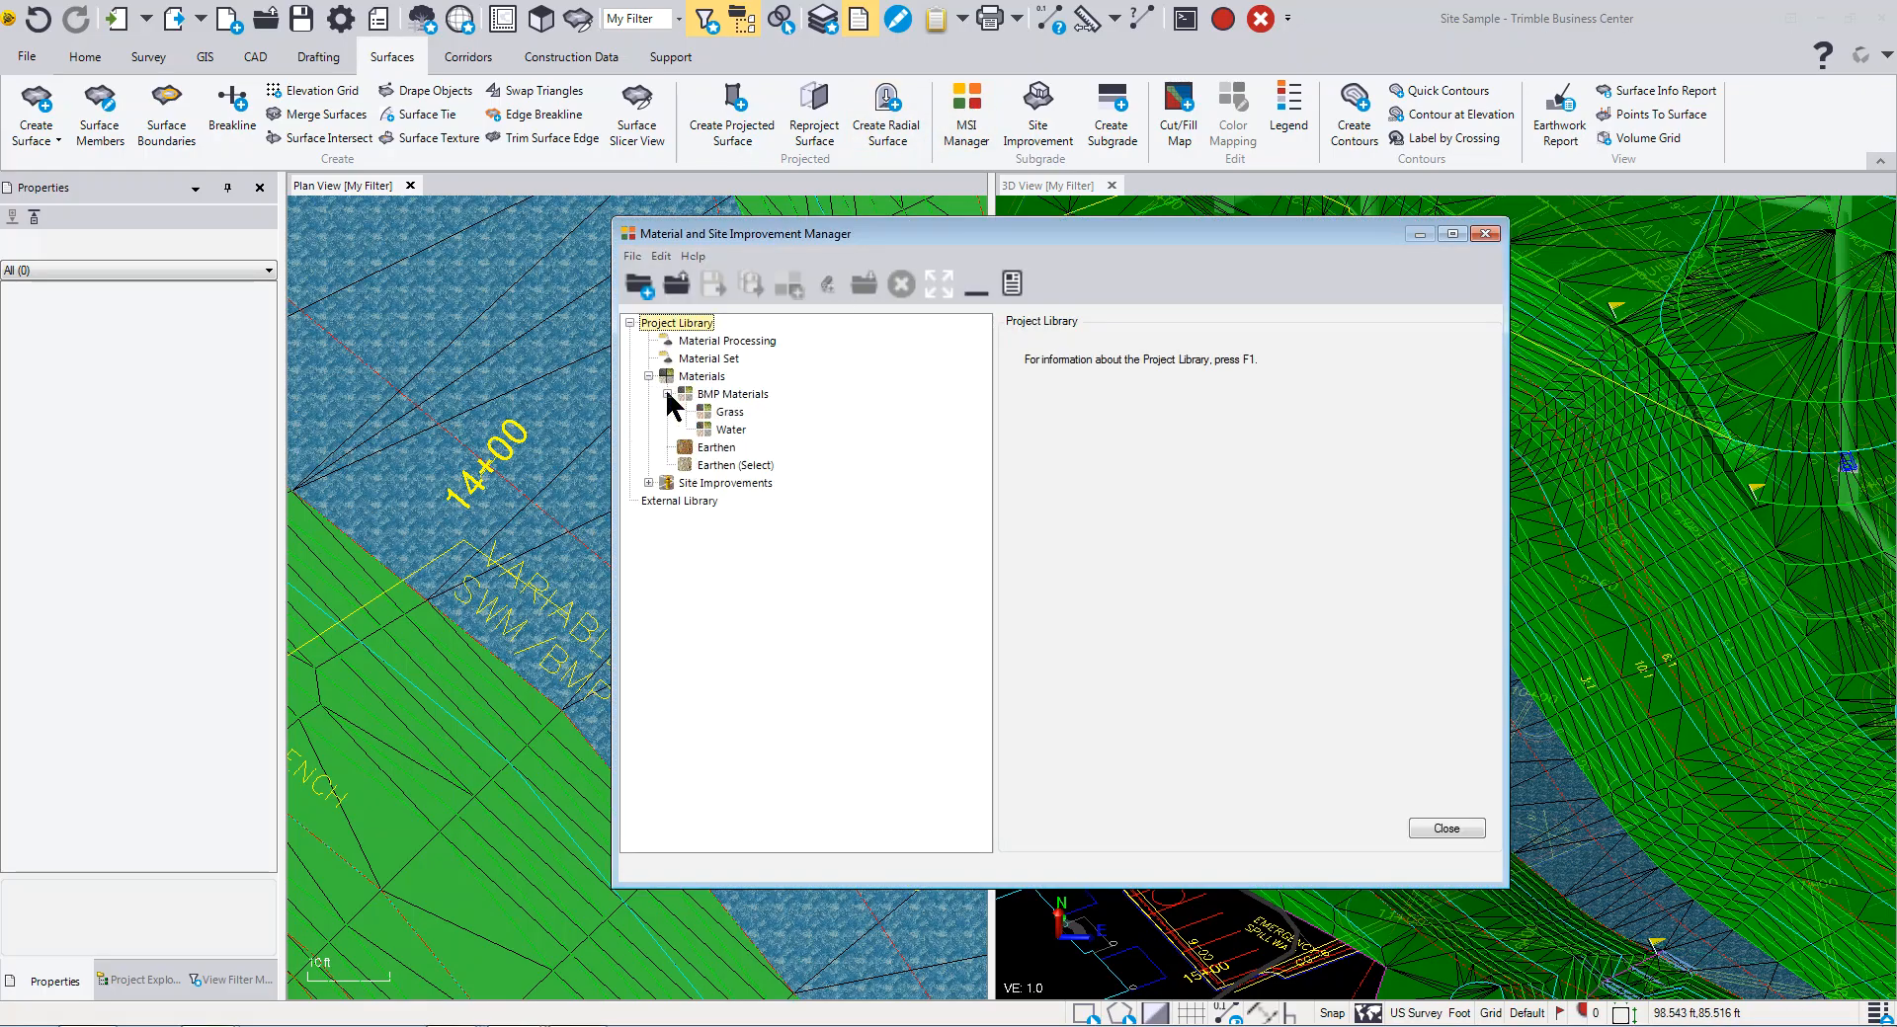
left_click(707, 431)
left_click_drag(1239, 696, 1136, 713)
type("1")
key("Tab")
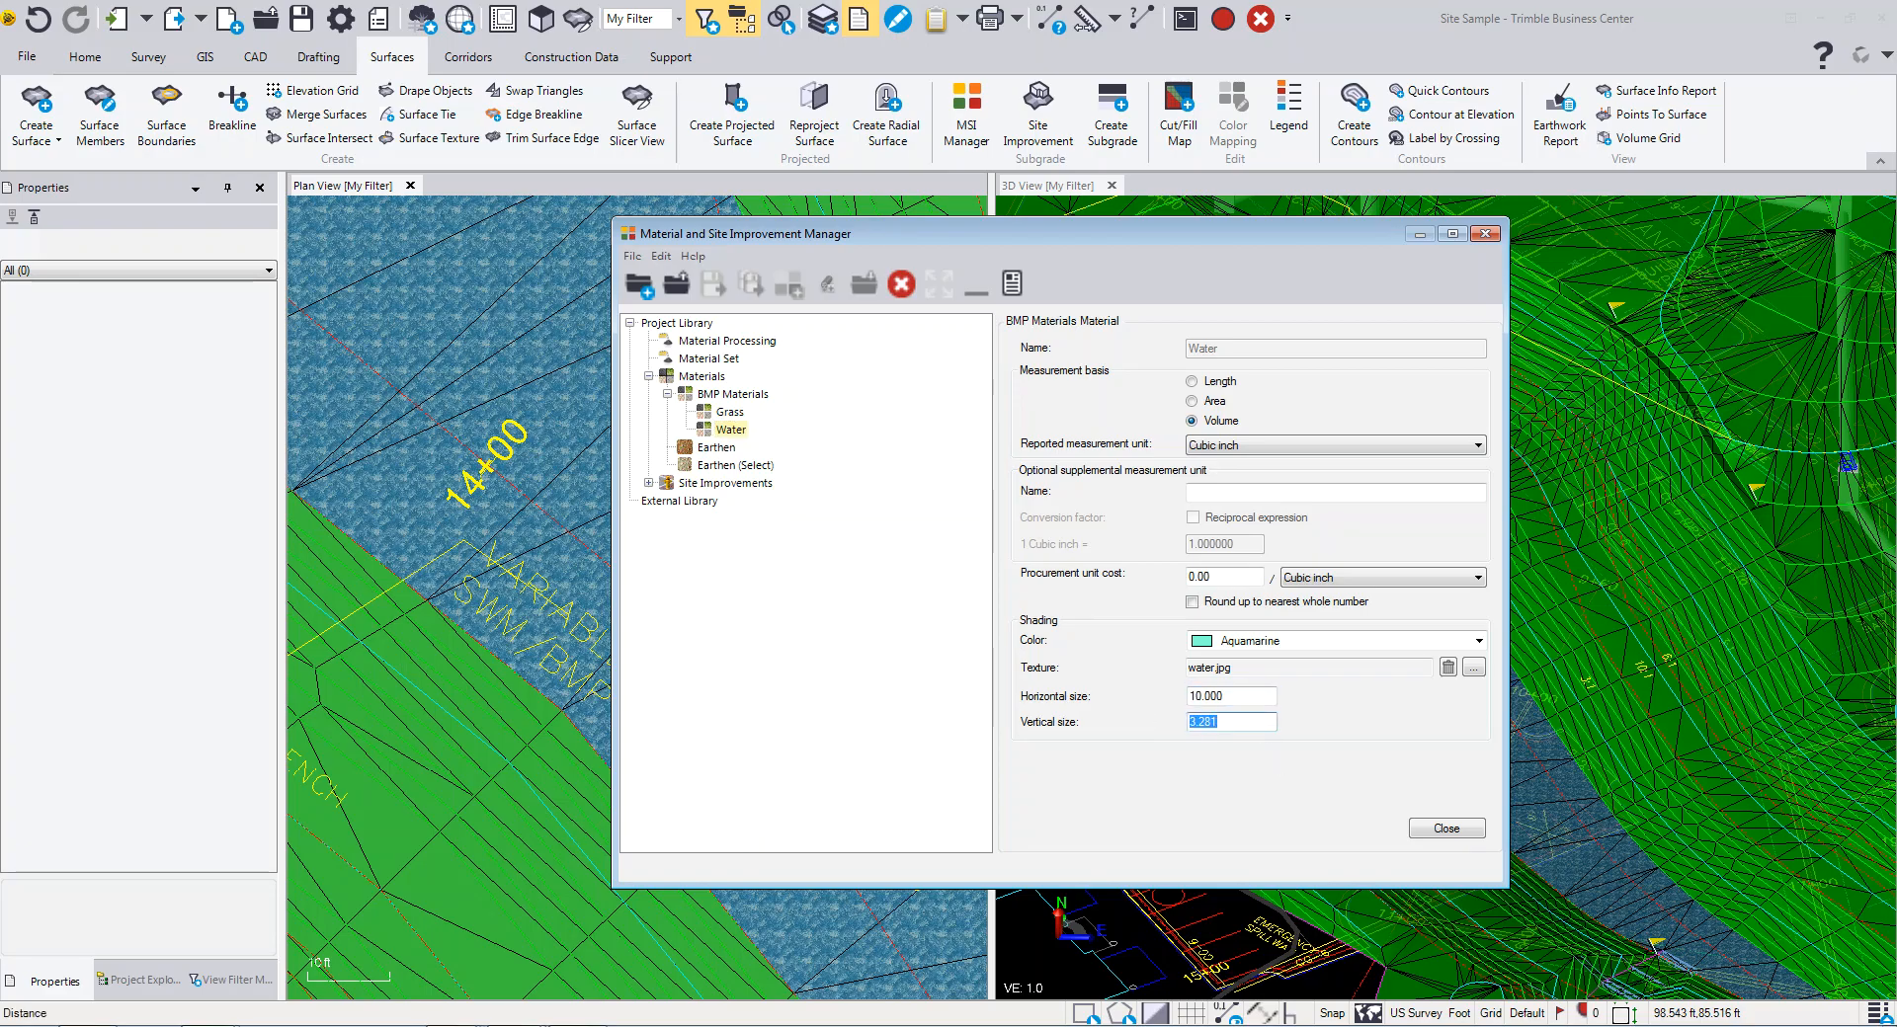
type("10")
left_click(1440, 832)
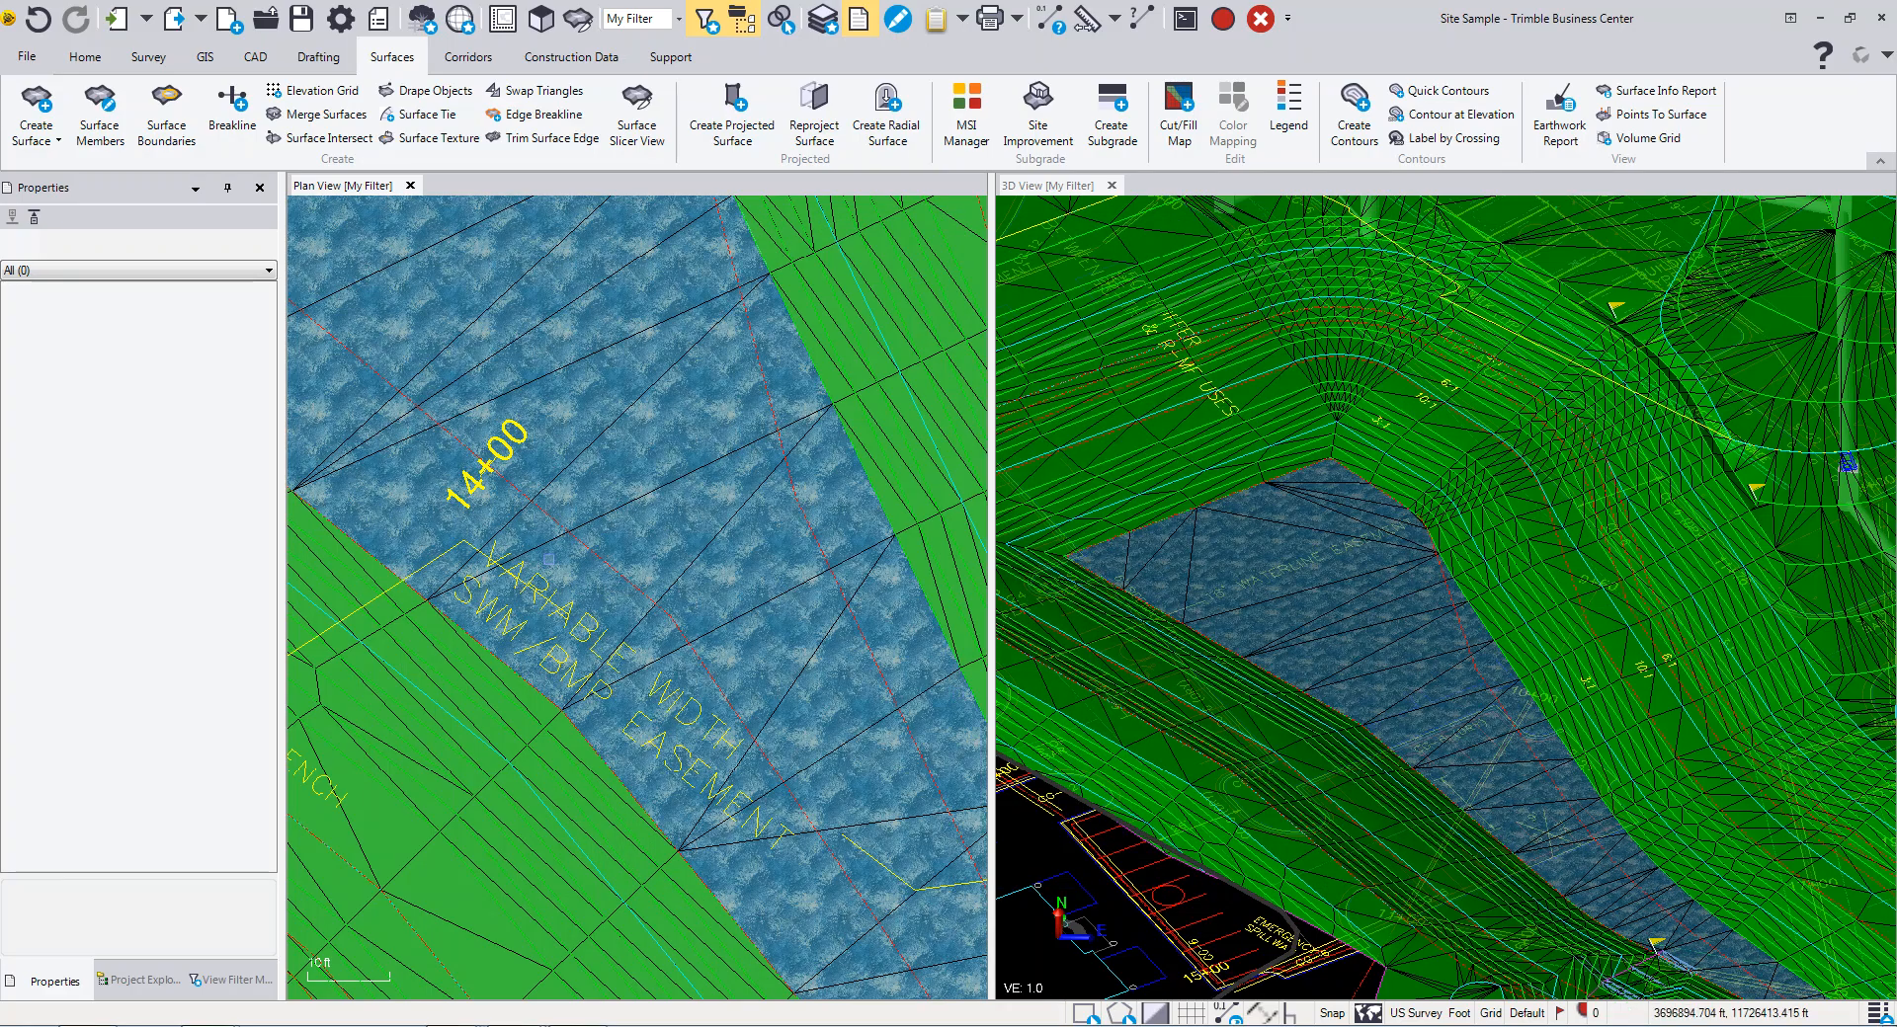
Step: Examine the C-GRAD-TOPO-MAJR contour and the C-PLAN-POND-LINE polyline around the pond as possible outer texture boundaries
scroll(548, 559, "down", 6)
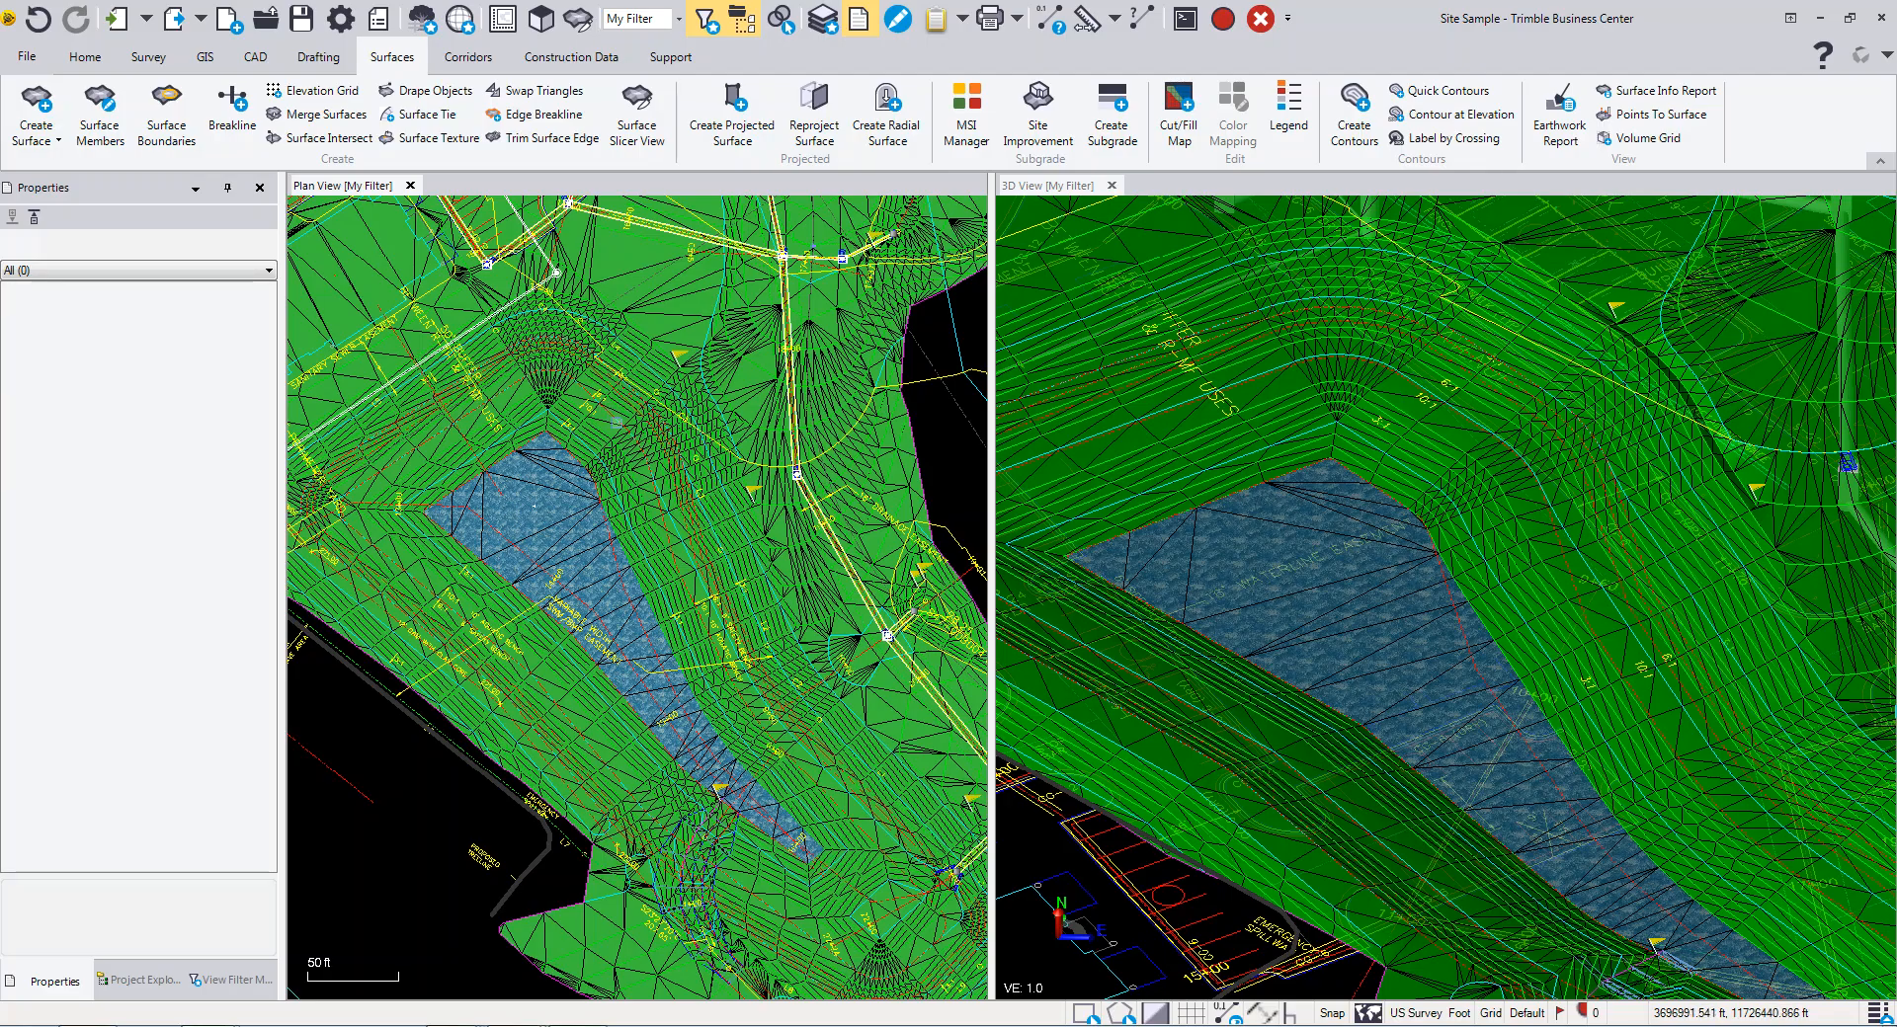
left_click(621, 422)
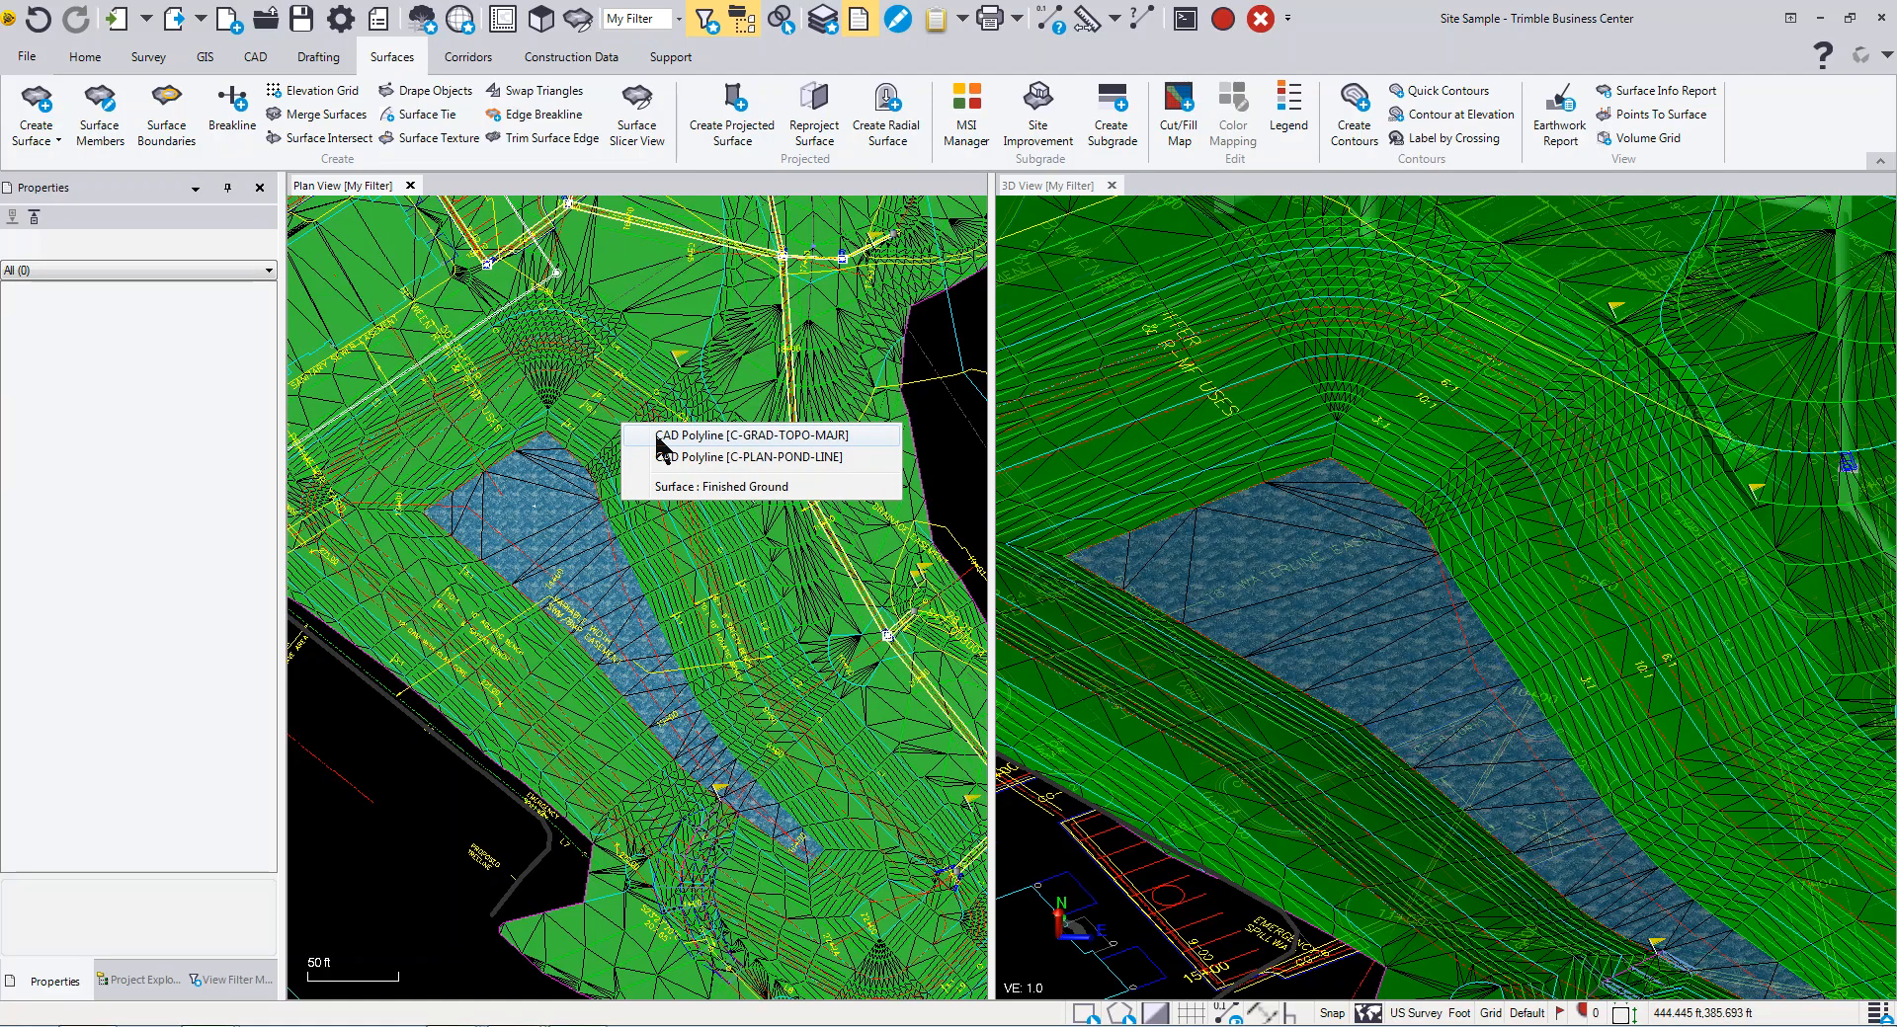
left_click(661, 434)
scroll(640, 604, "down", 2)
middle_click_drag(640, 604, 614, 514)
scroll(879, 776, "up", 4)
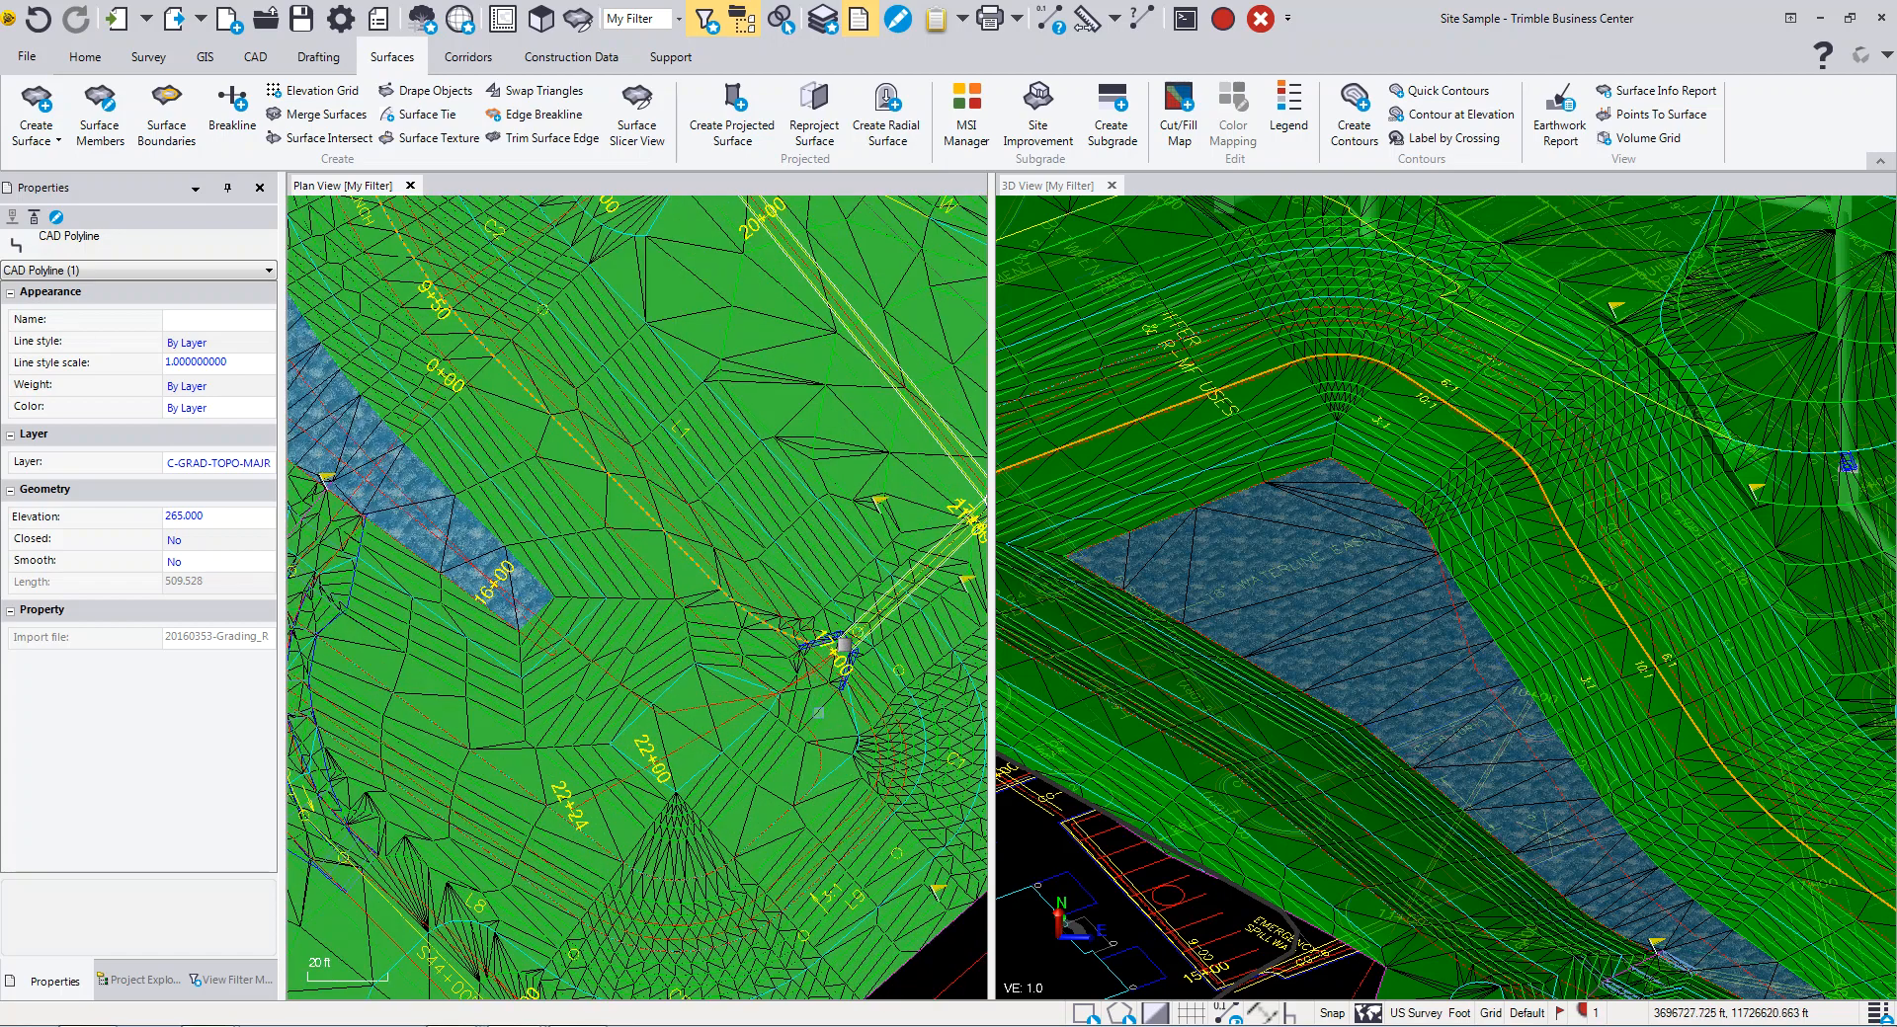
scroll(791, 845, "up", 2)
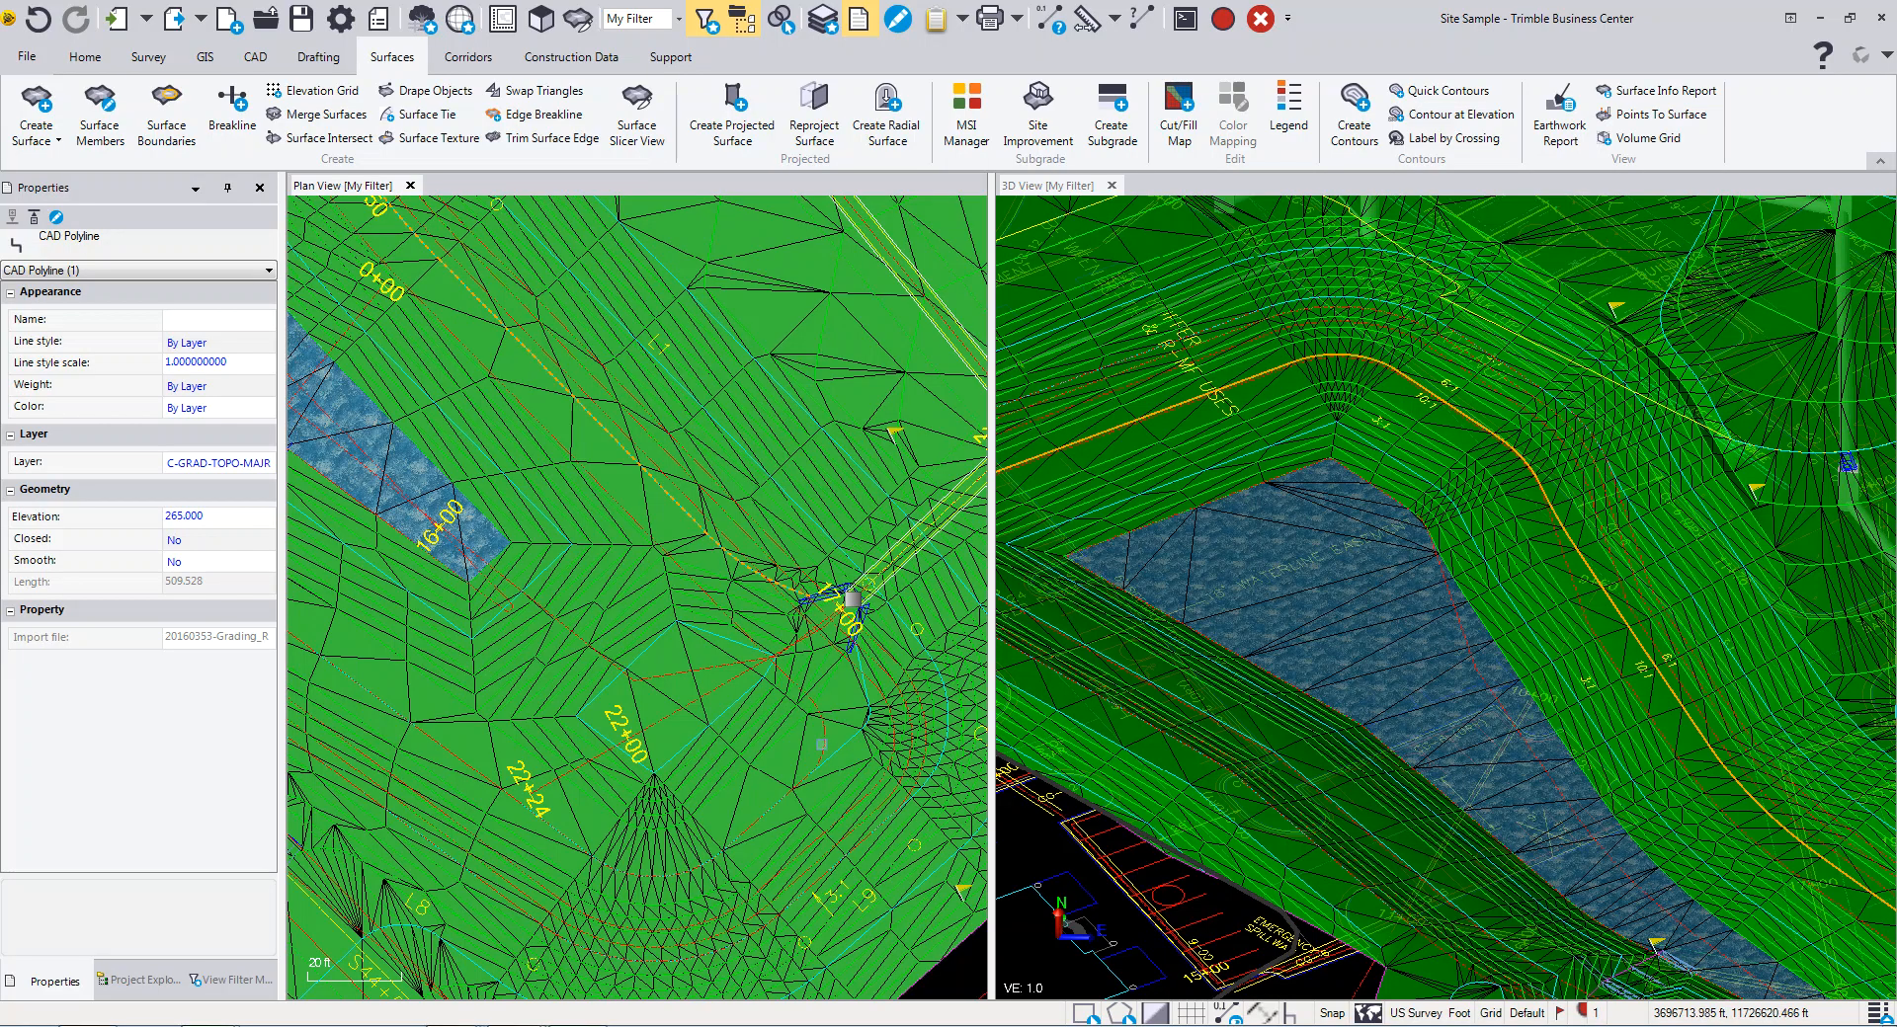
left_click(806, 741)
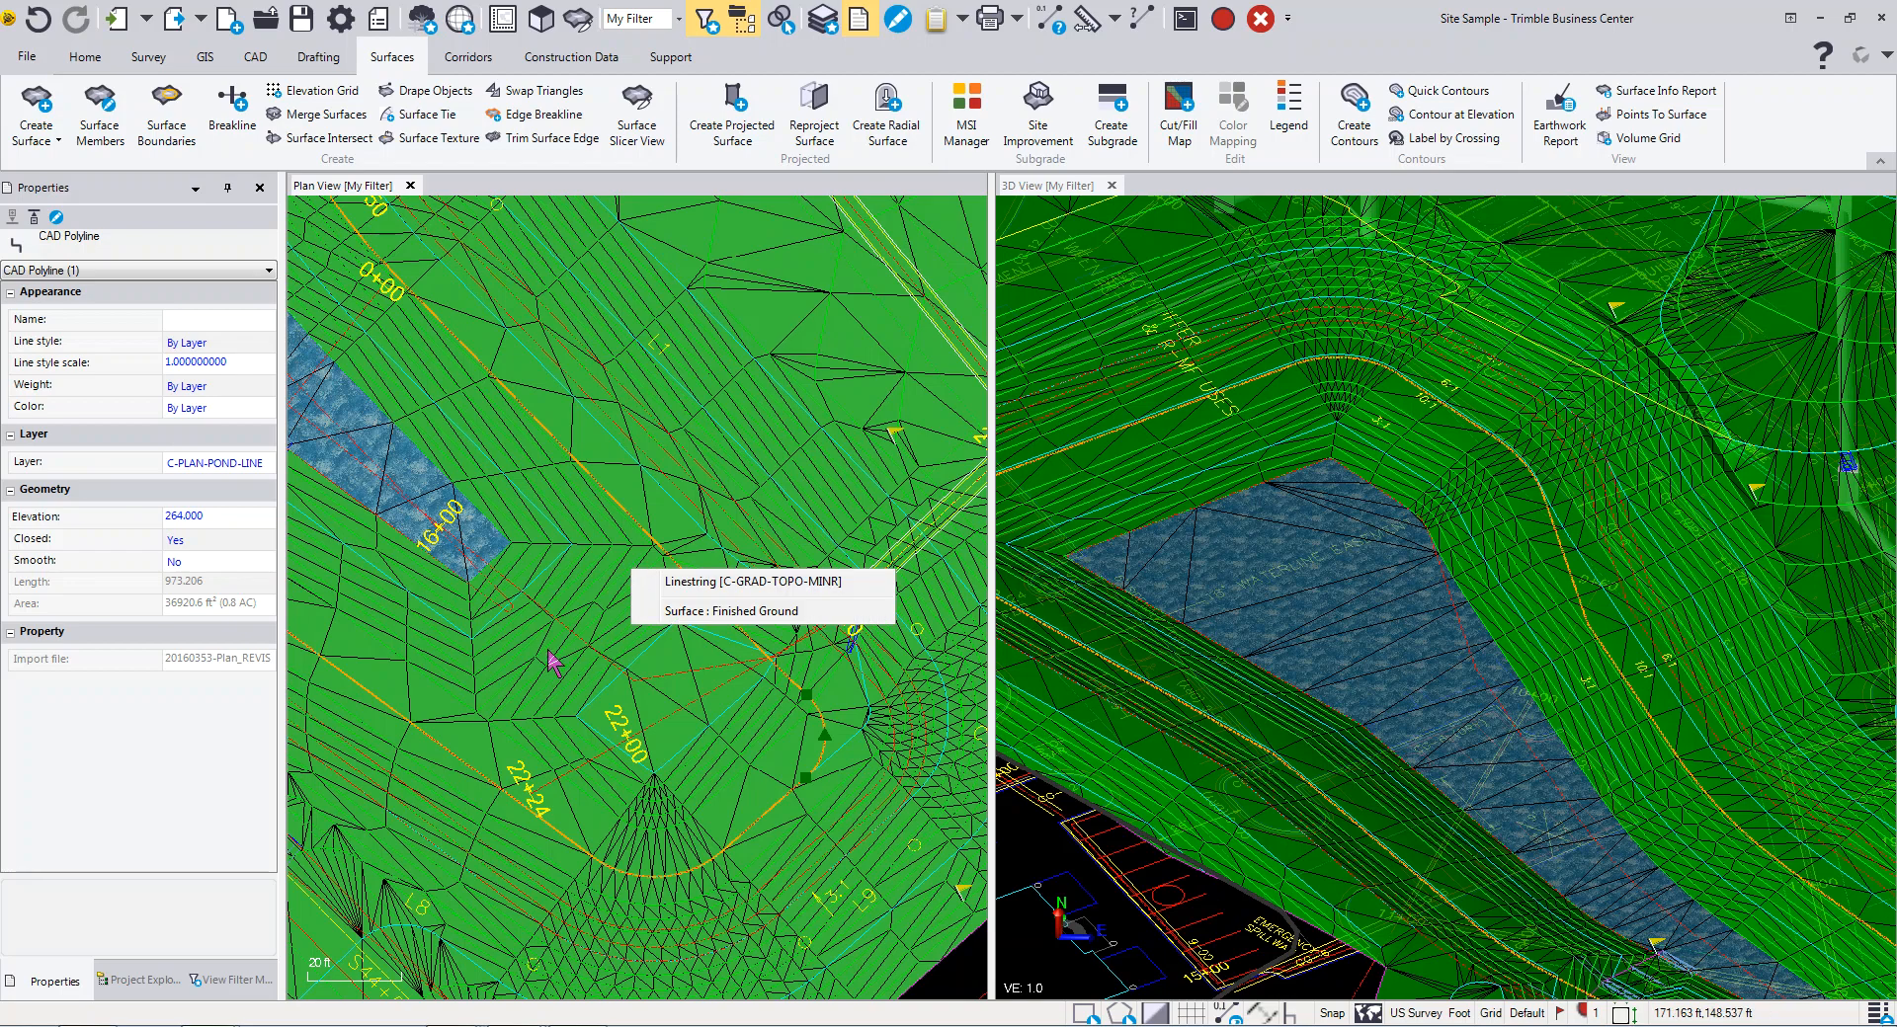
Step: Set the surface sharpness of the closed C-GRAD-TOPO-MINR linestring around the pond to Sharp and texture boundary
left_click(553, 697)
scroll(543, 699, "down", 3)
middle_click_drag(674, 663, 757, 755)
scroll(757, 755, "down", 2)
middle_click_drag(563, 534, 602, 516)
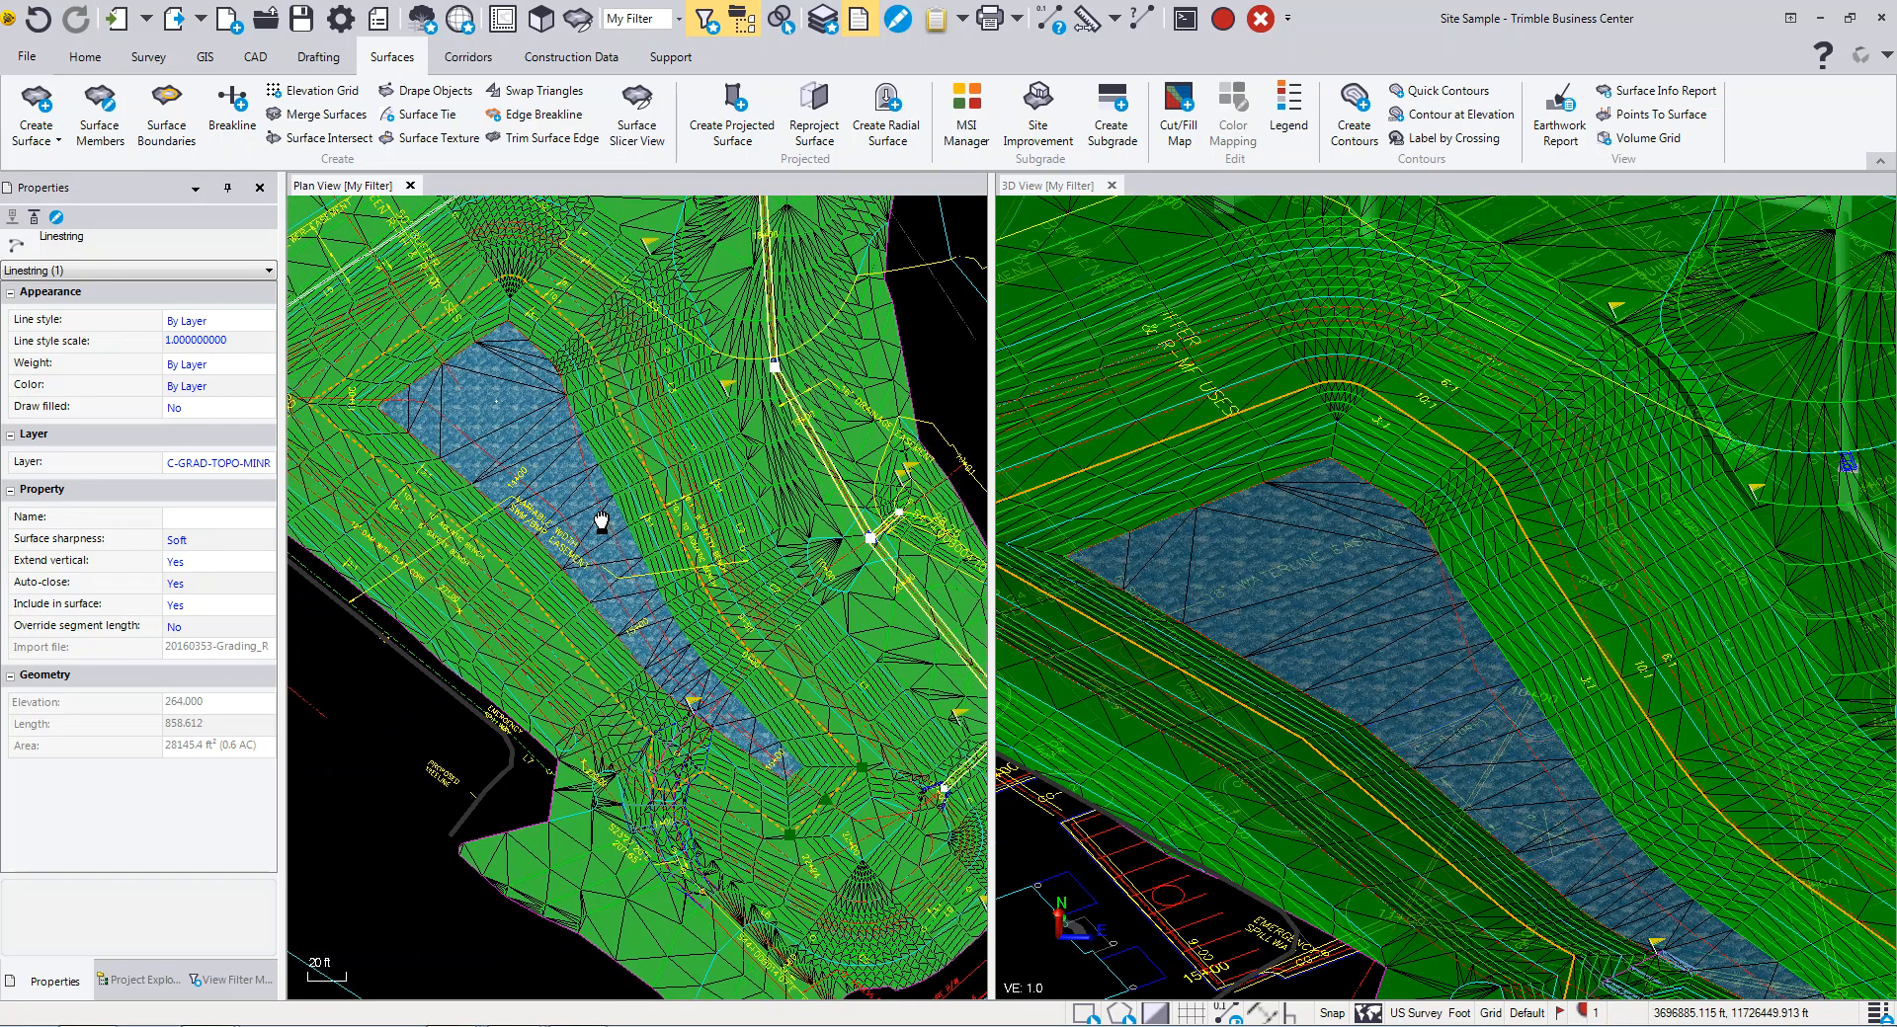
left_click(198, 540)
left_click(218, 583)
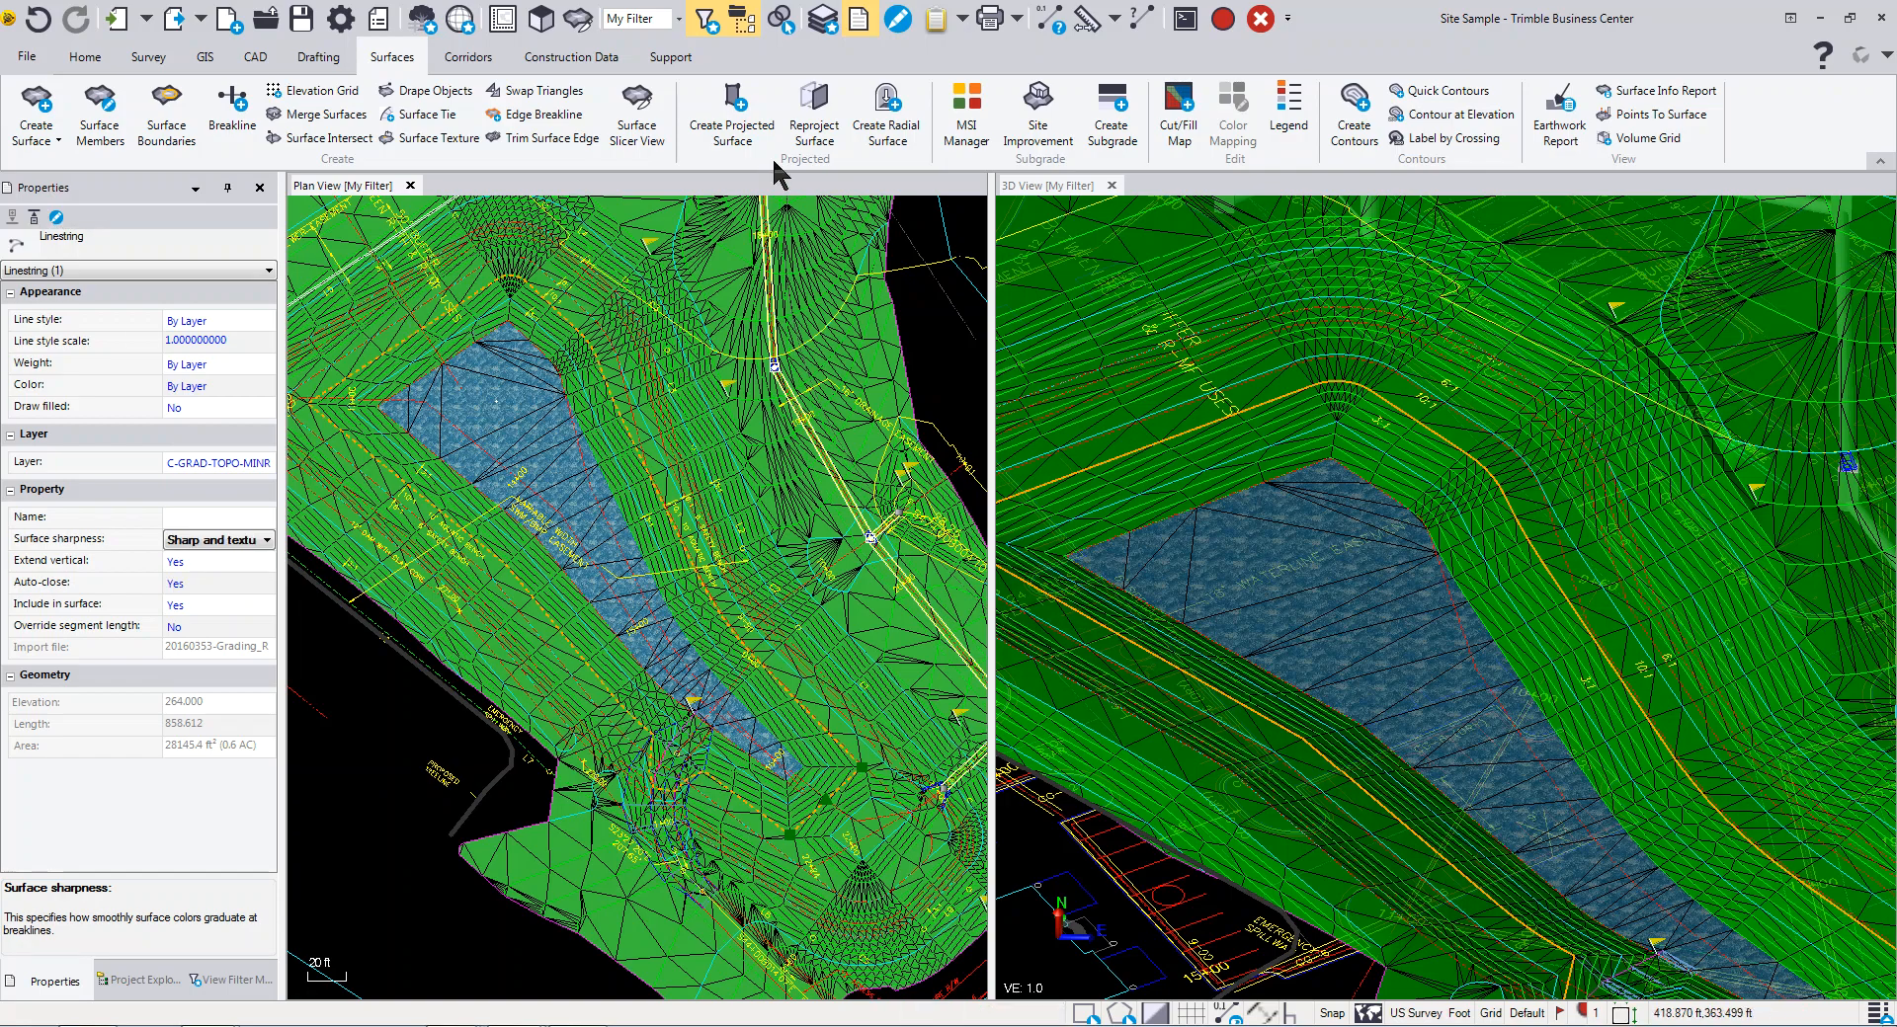
Step: Set up a surface texture named Grass for Finished Ground, on layer Textures with the Grass material from BMP Materials
left_click(427, 138)
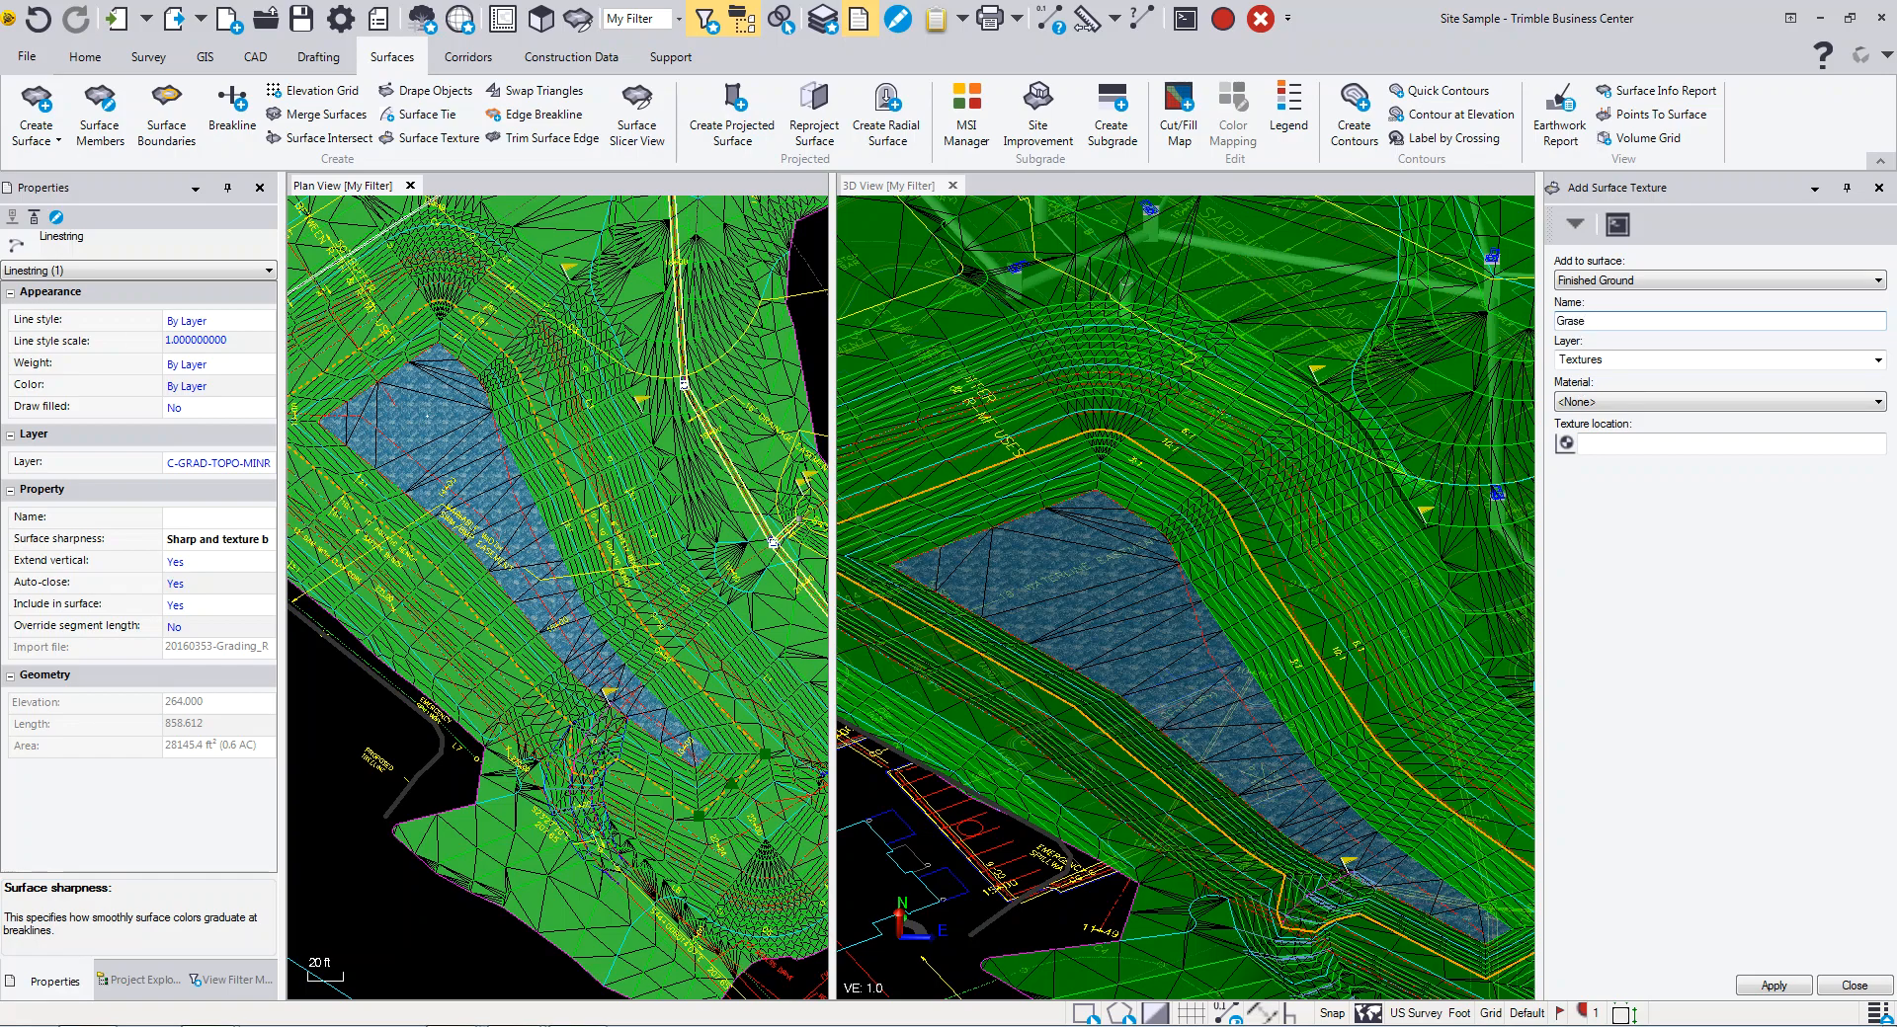
left_click(1610, 405)
left_click(1608, 430)
left_click(1605, 442)
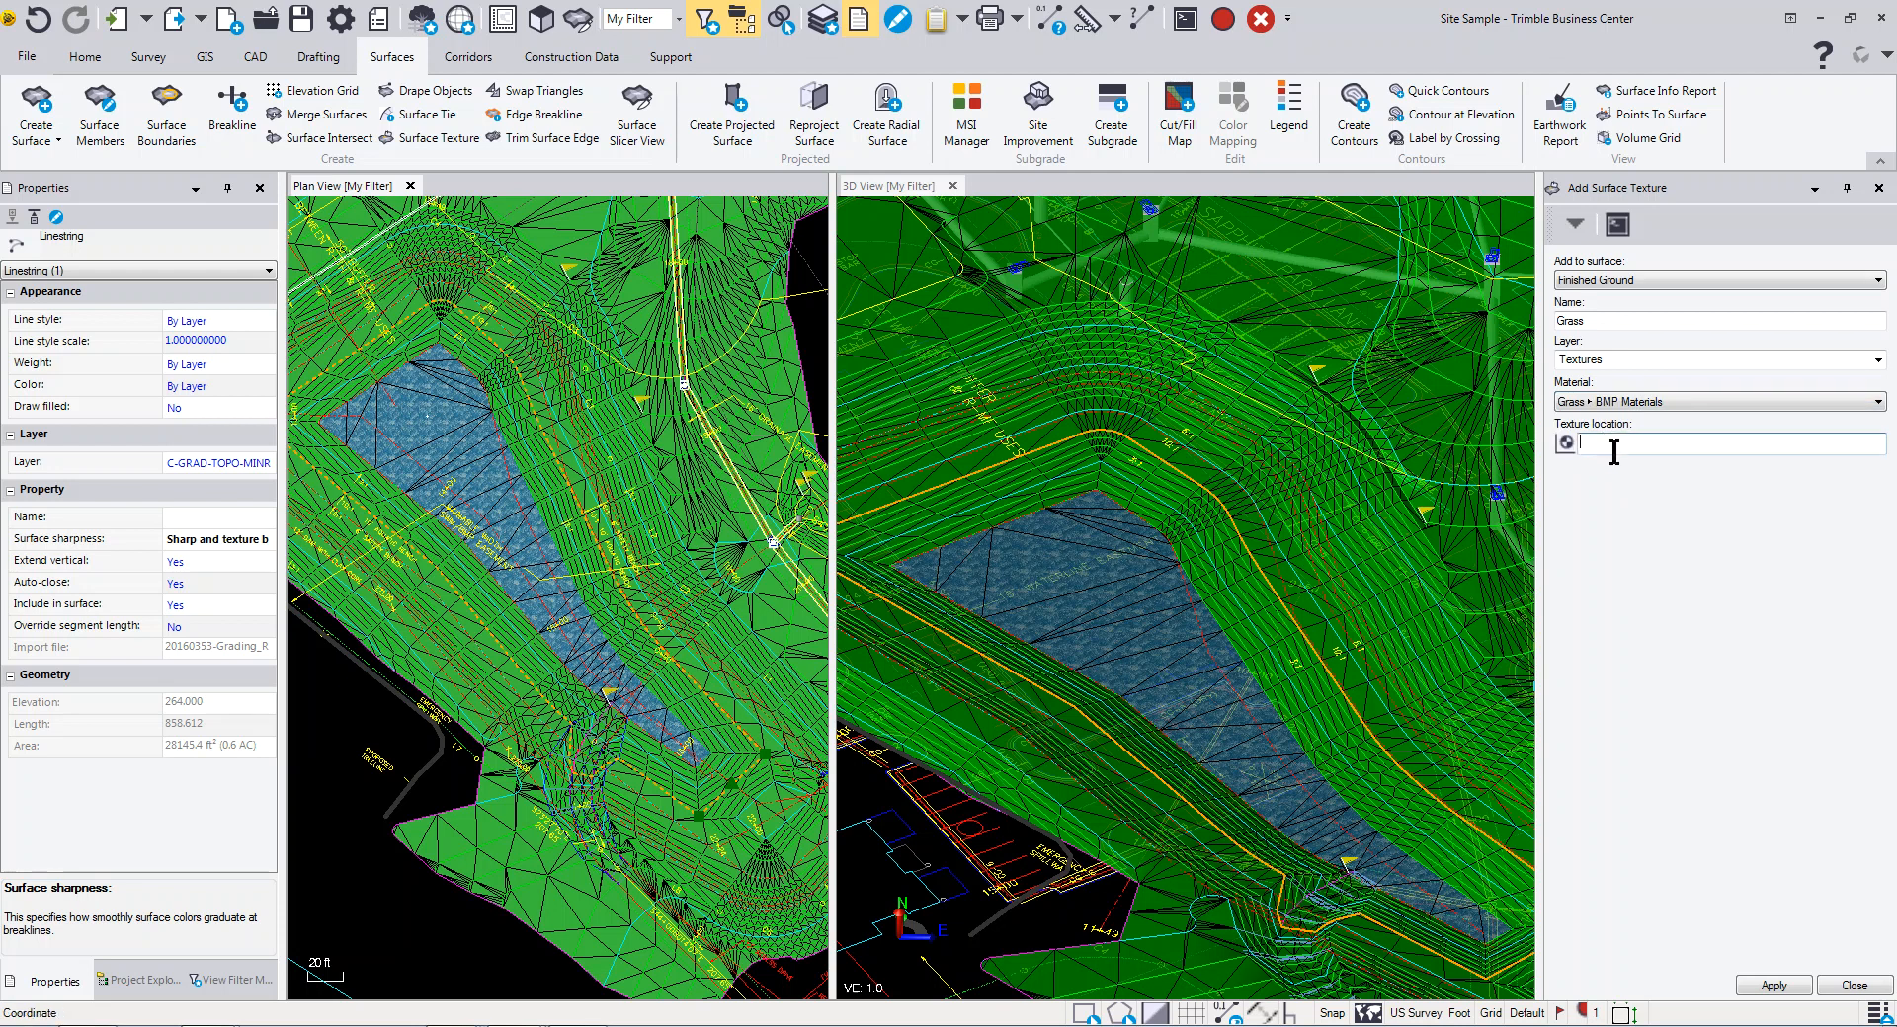
Step: Place the Grass texture in the band around the pond's water area and delete the two stray Grass texture points outside the surface
scroll(458, 333, "up", 2)
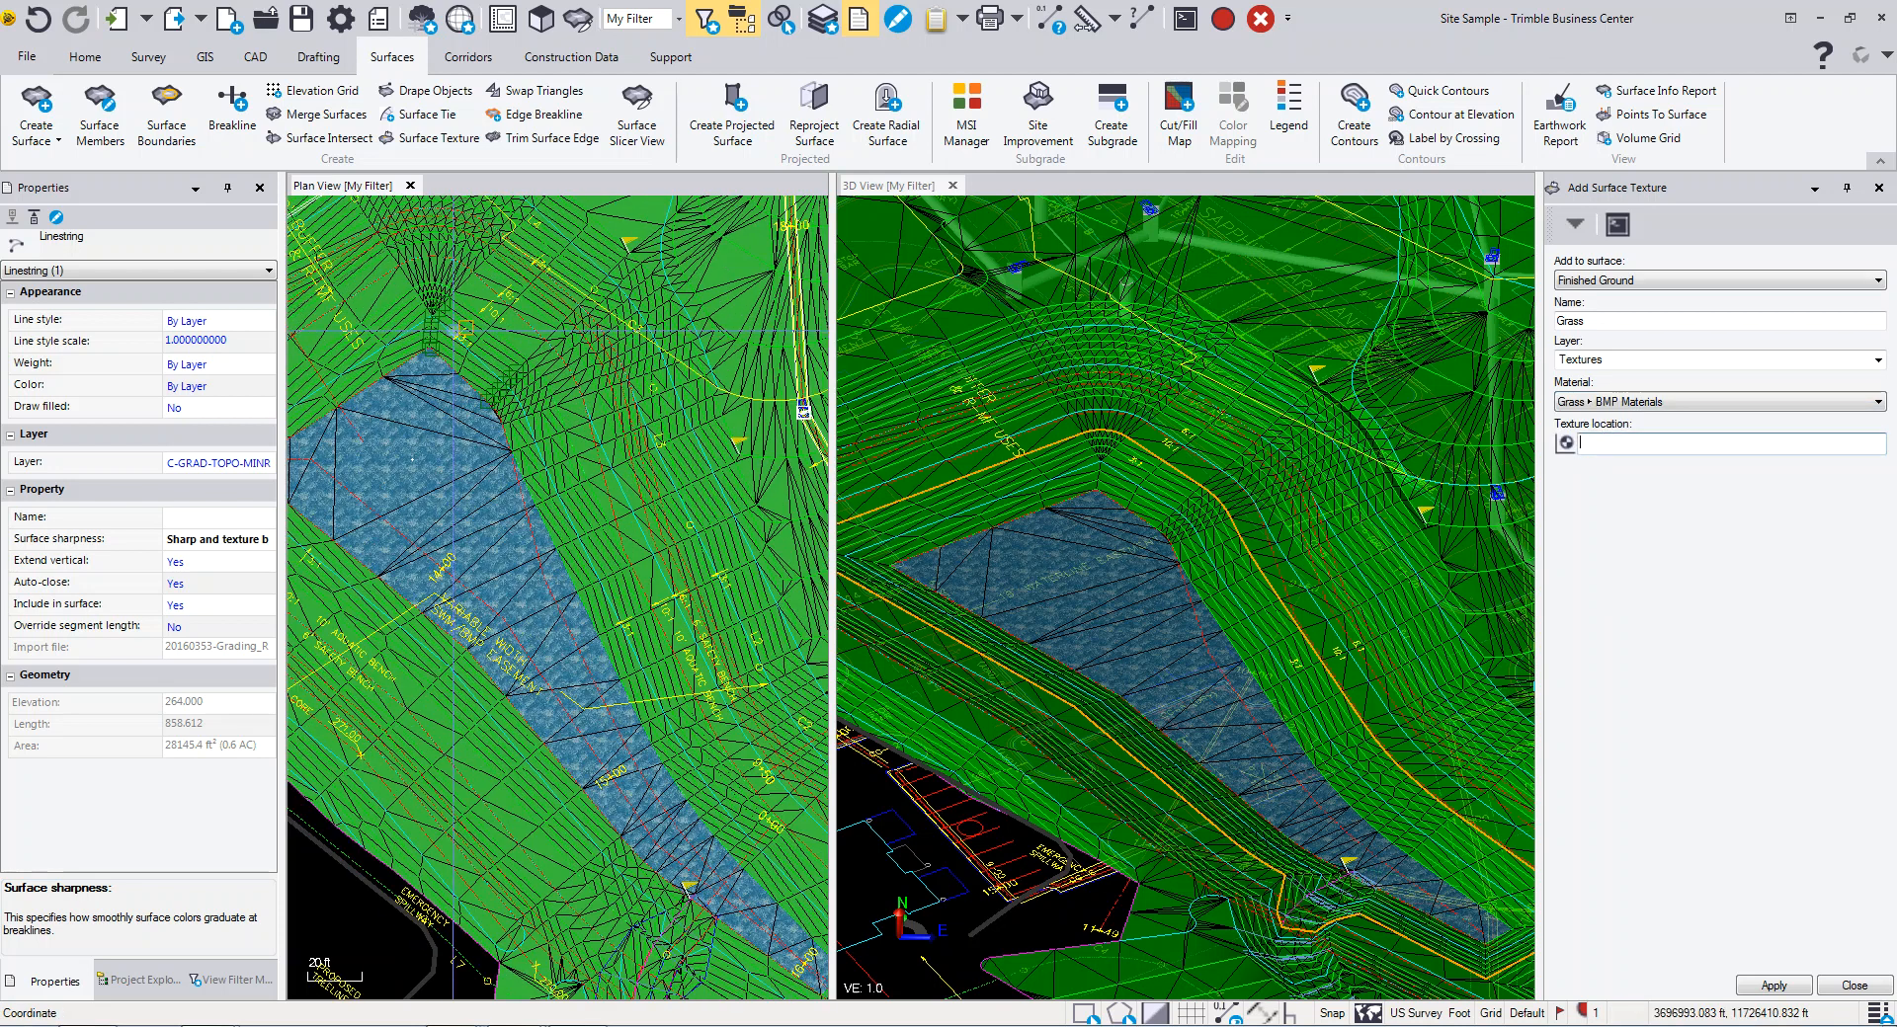
middle_click_drag(436, 384, 597, 415)
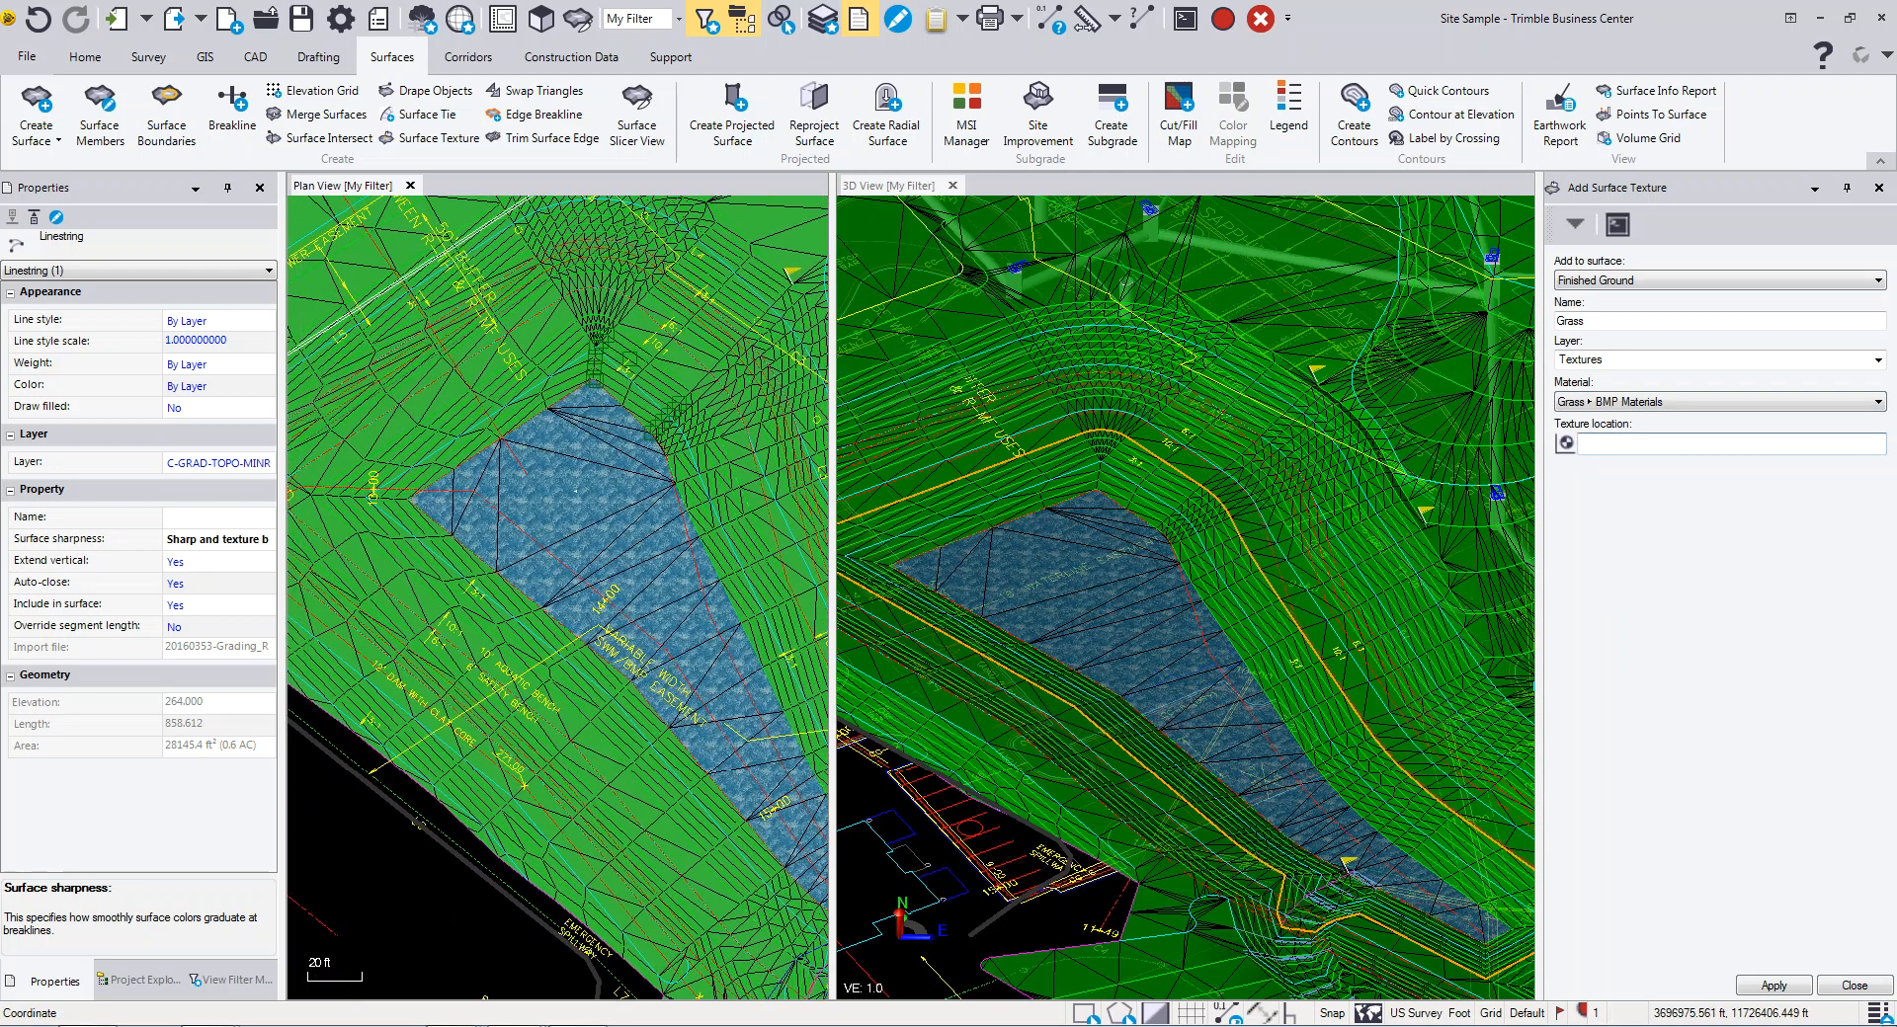
scroll(541, 431, "up", 2)
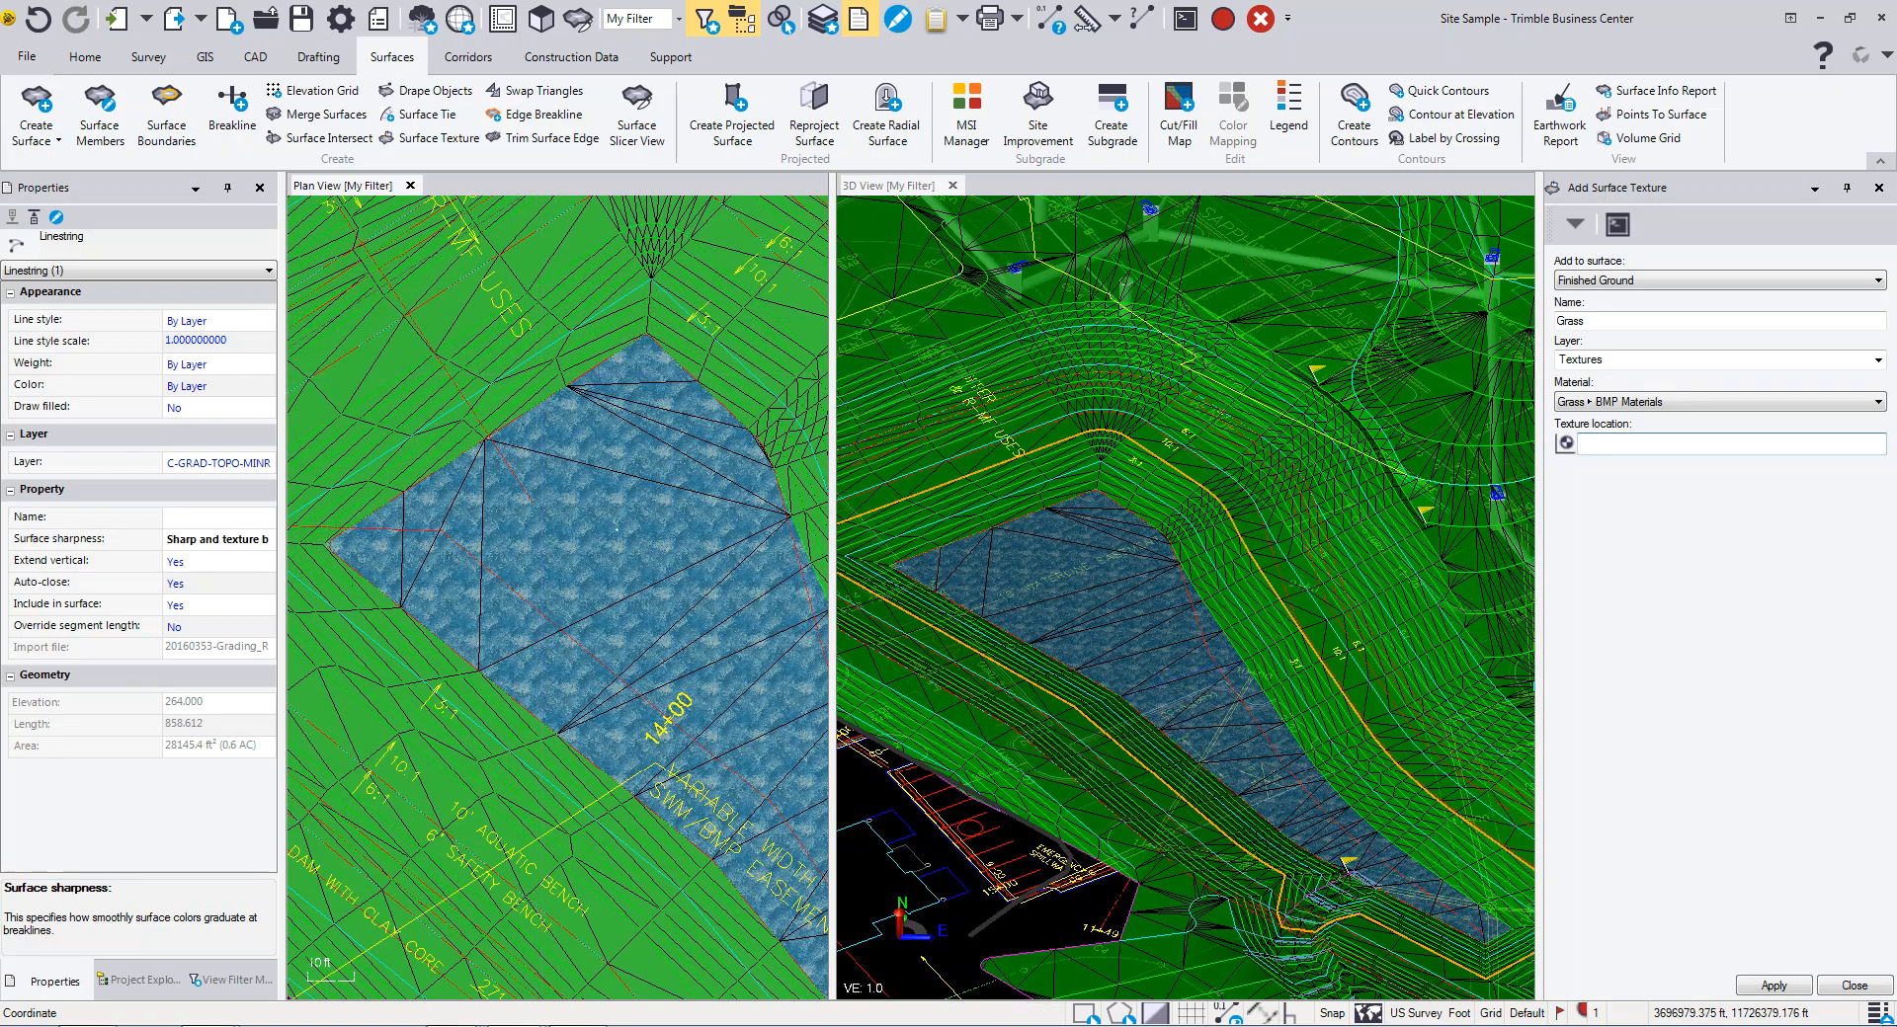
left_click(540, 377)
scroll(510, 463, "down", 3)
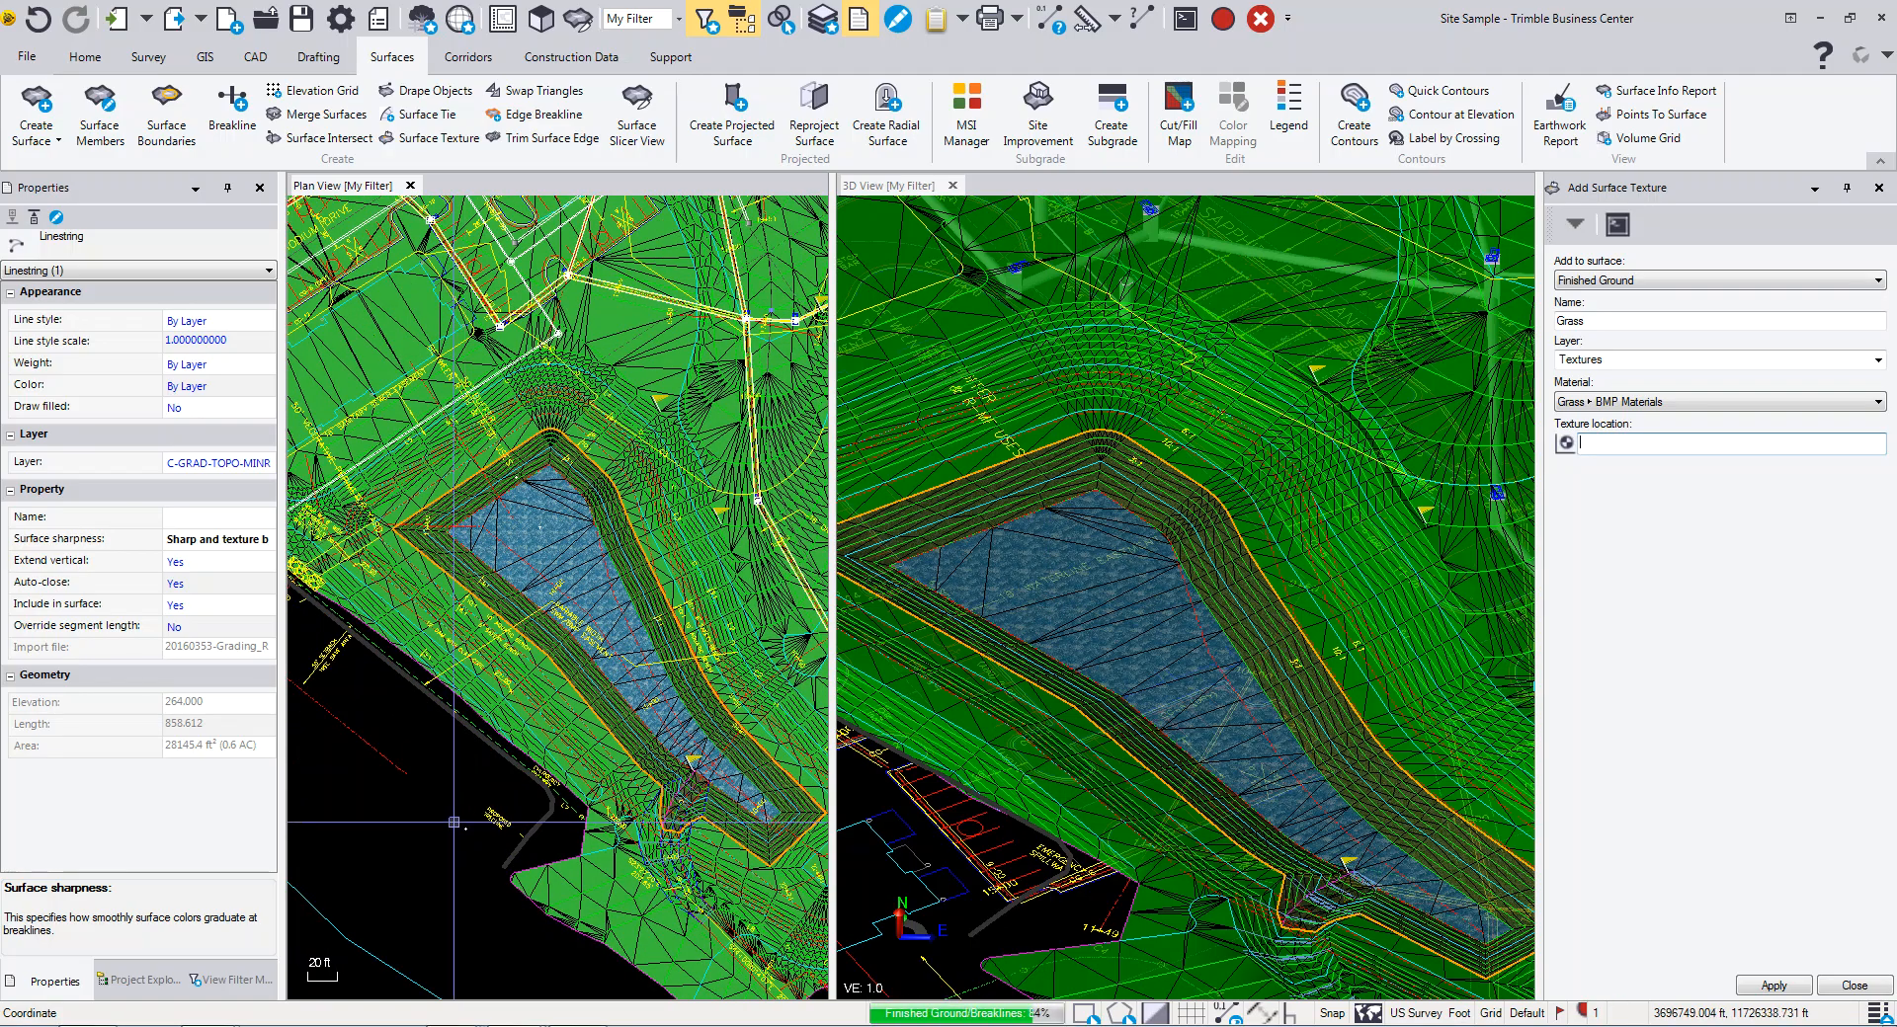
left_click(1854, 985)
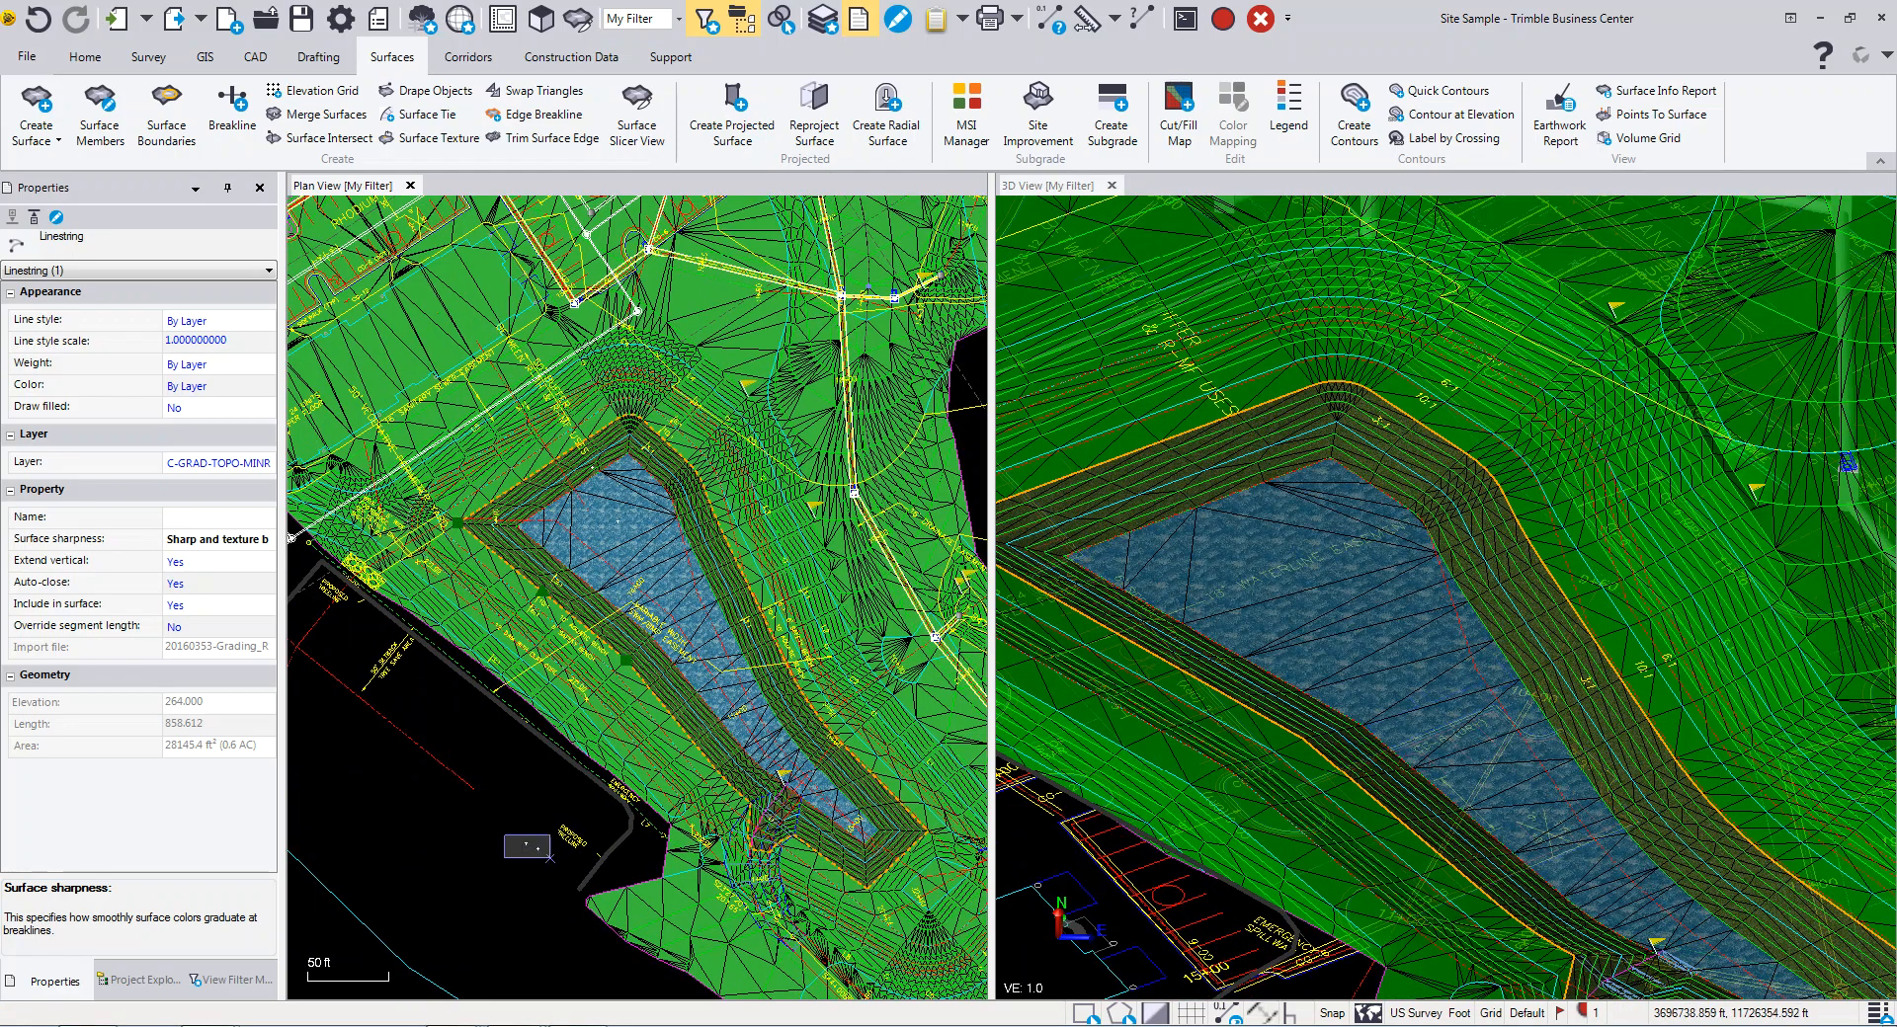
left_click(1255, 21)
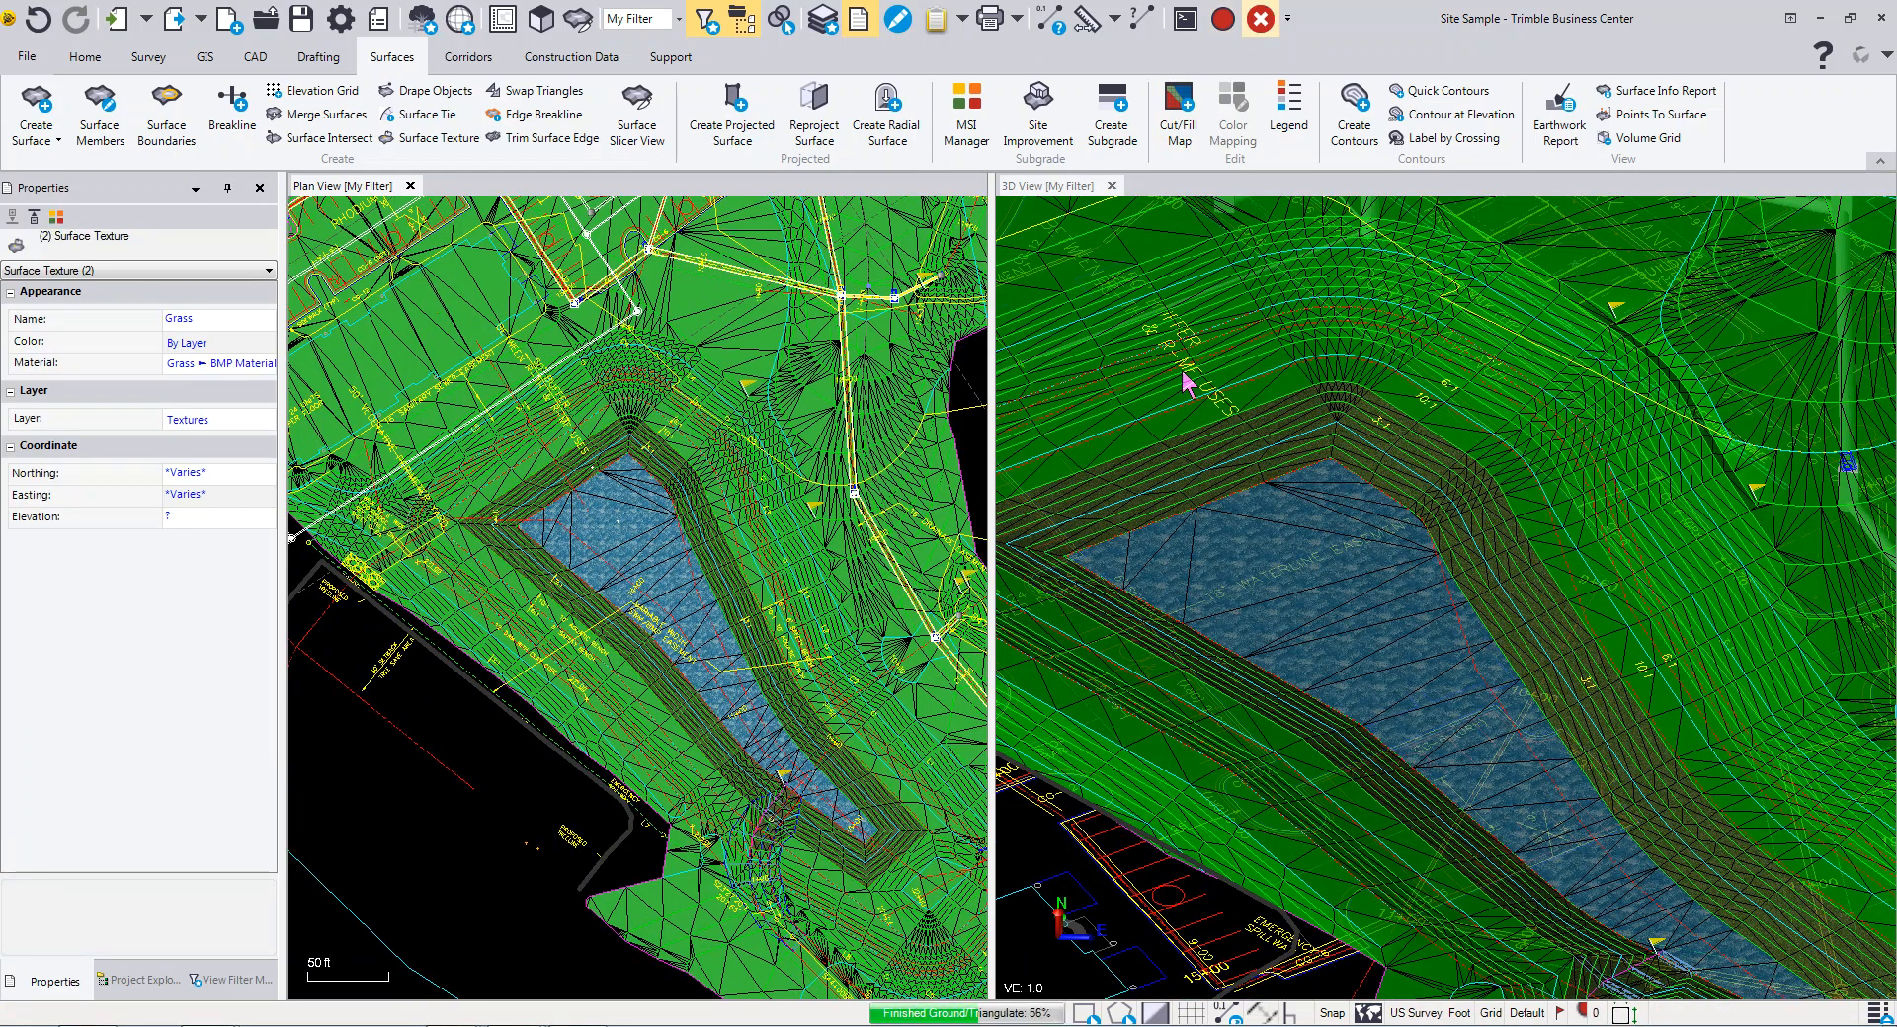